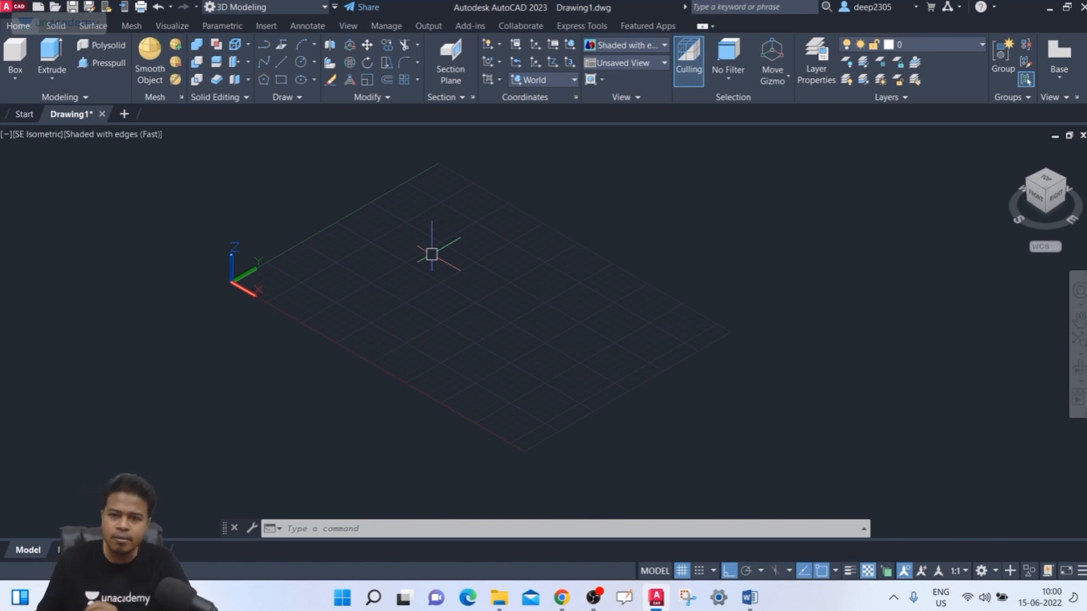
Switch the workspace to 3D Basics and back to 3D Modeling
click(295, 9)
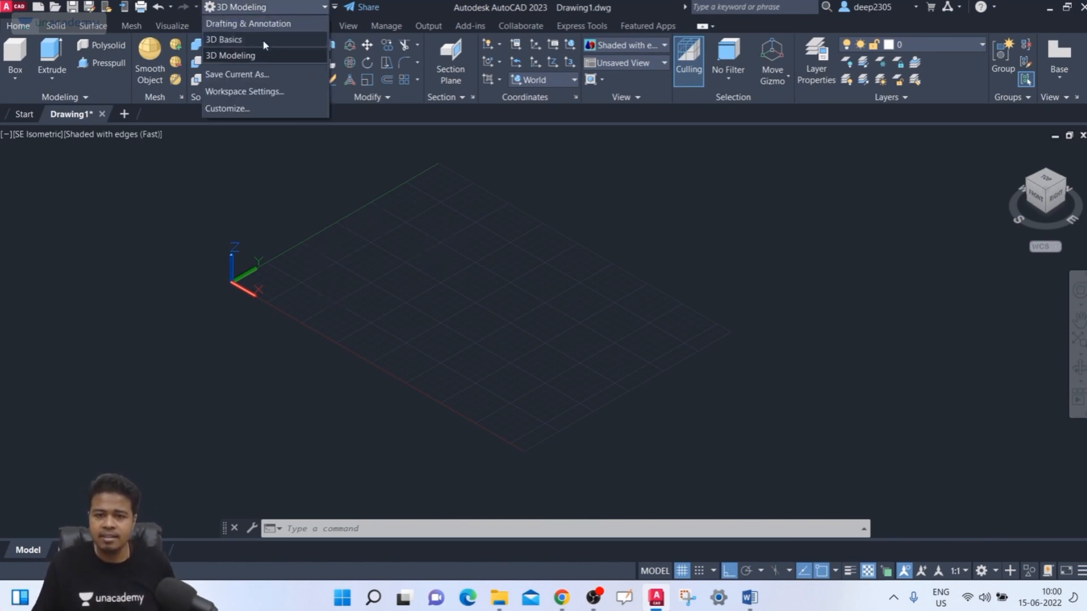
click(262, 39)
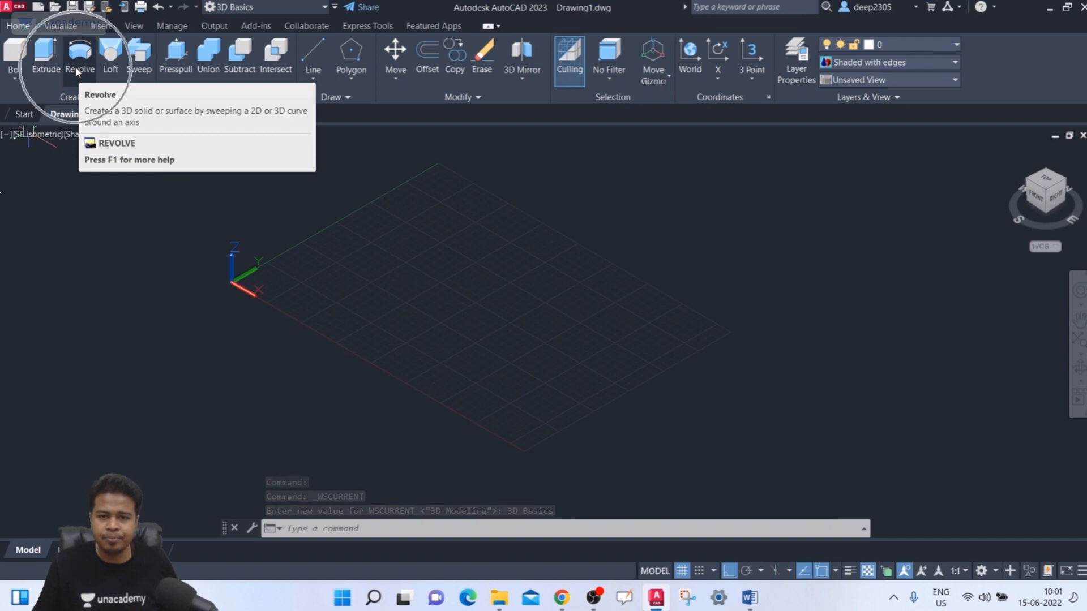
click(266, 7)
click(234, 54)
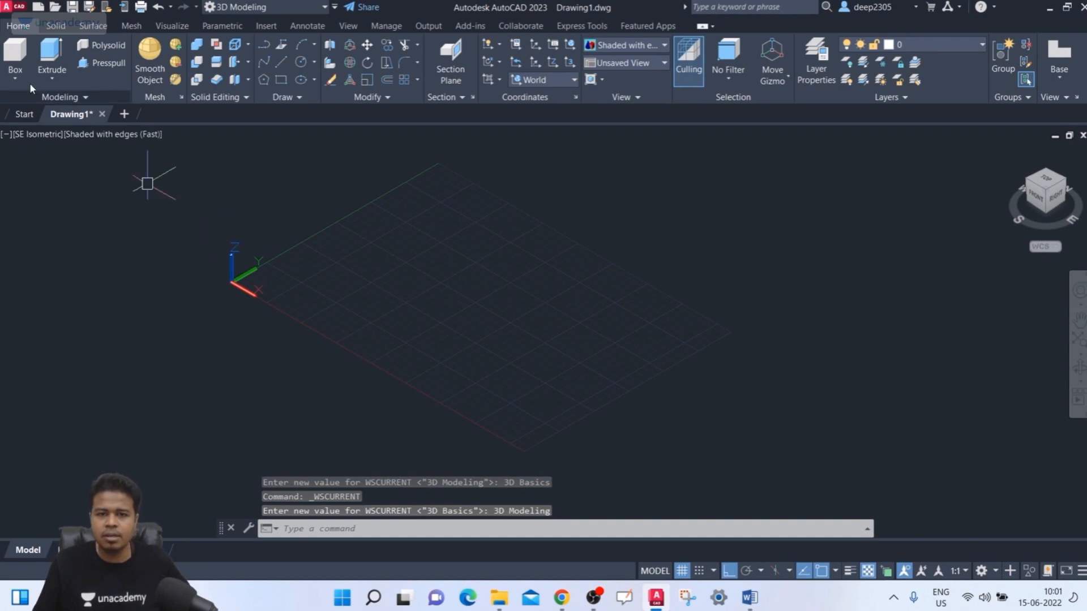
click(52, 78)
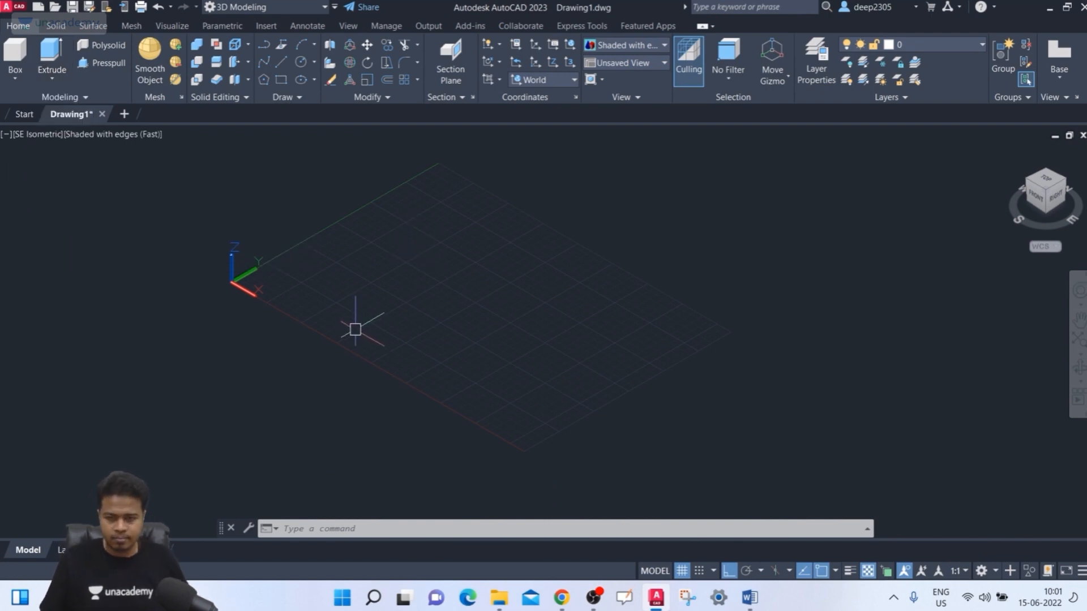
middle_drag(356, 329, 373, 364)
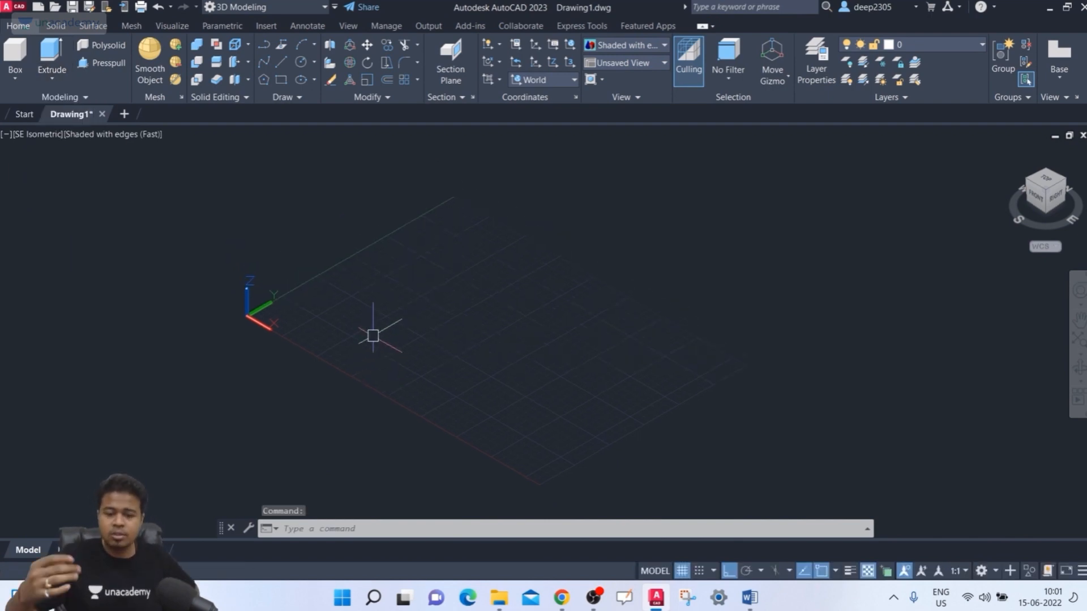
text(REV)
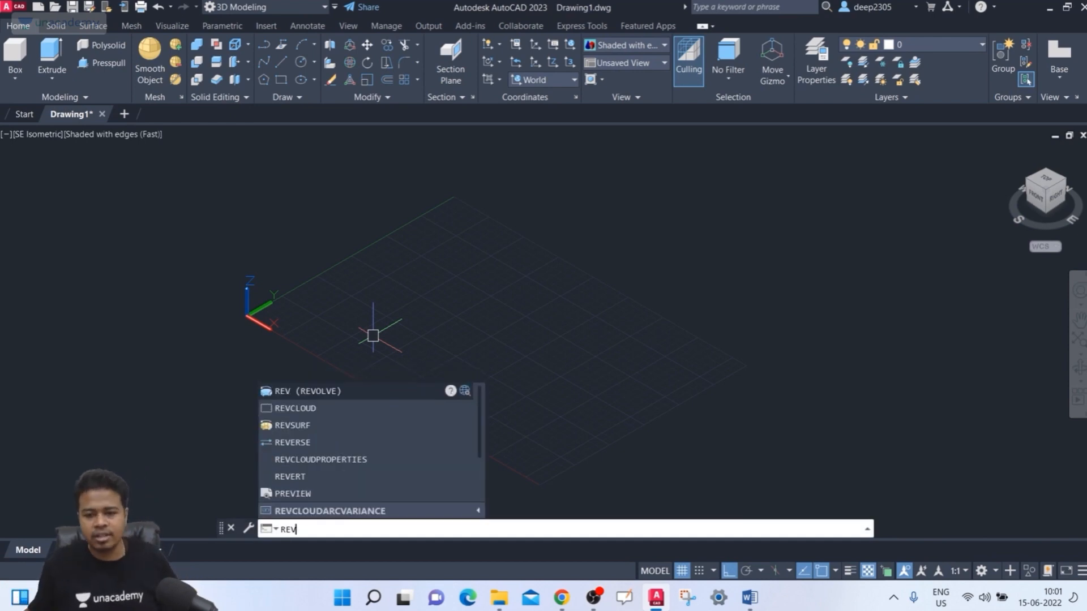
key(Escape)
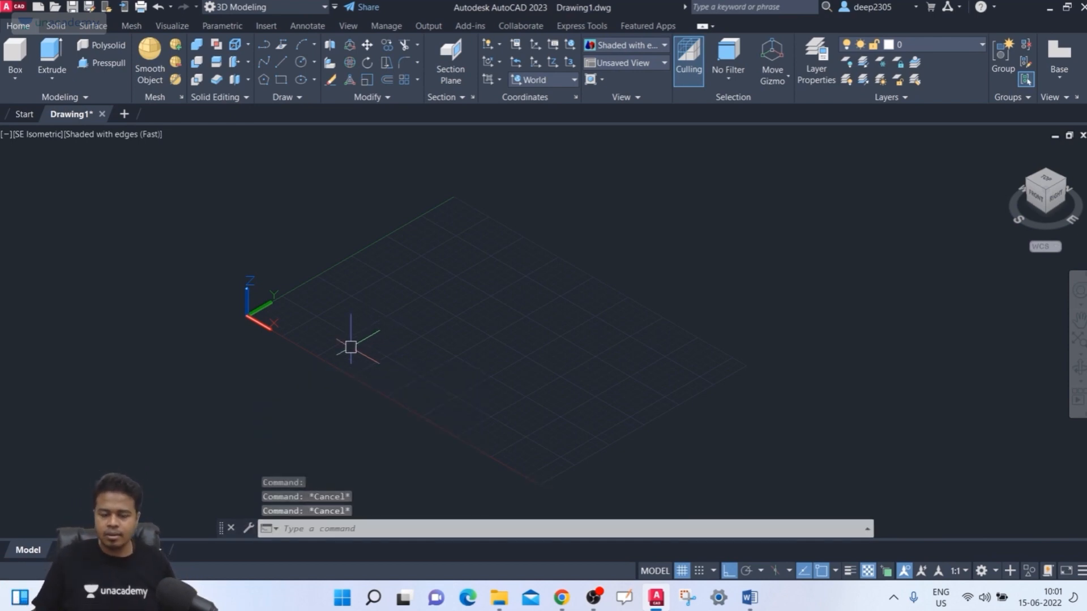
Draw a straight line parallel to the X axis on the grid plane as an axis of revolution
text(l)
key(Return)
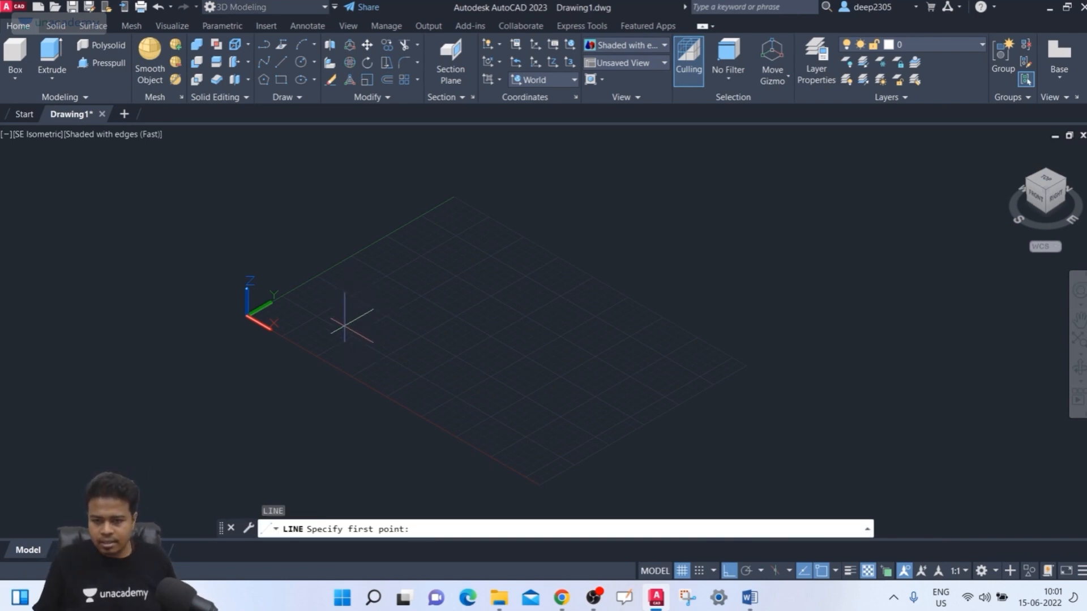
click(345, 327)
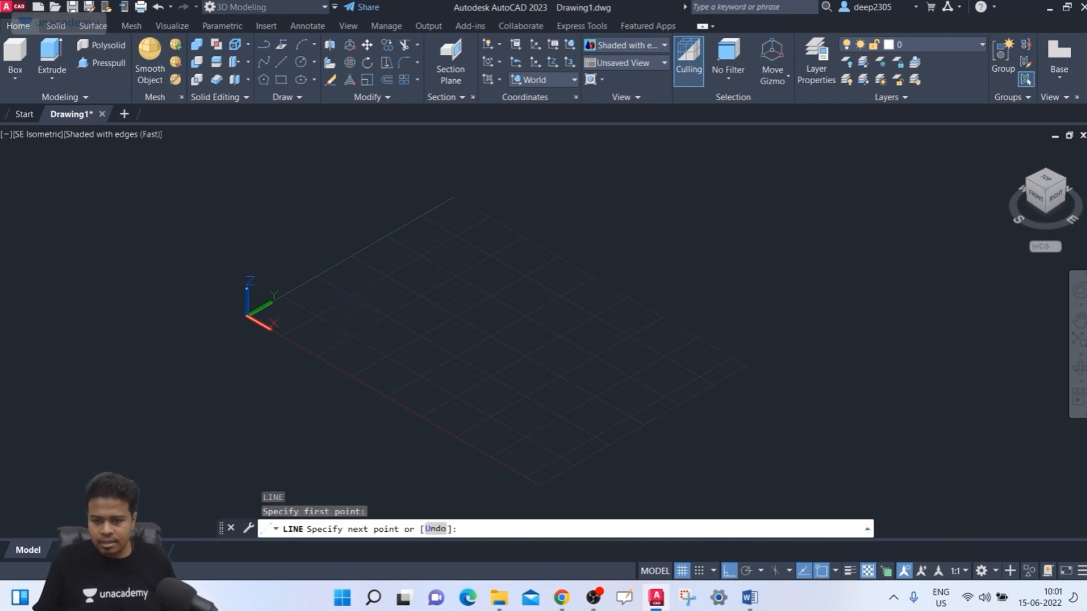
click(482, 407)
key(Escape)
scroll(508, 364, up, 3)
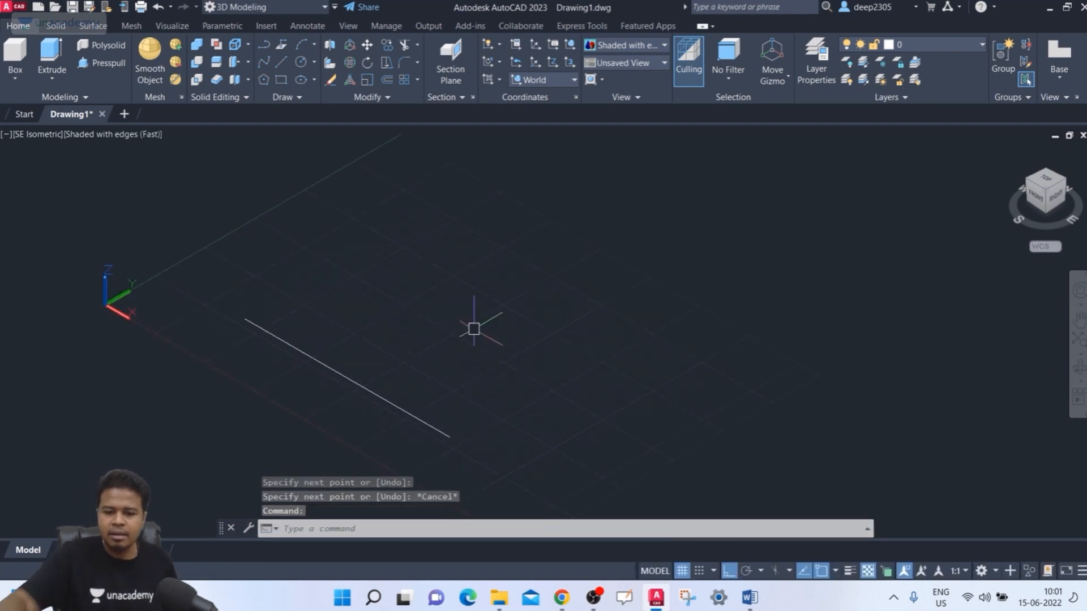
Draw a small circle on the grid plane, beside the line's end nearest the origin and clear of the line
text(c)
key(Return)
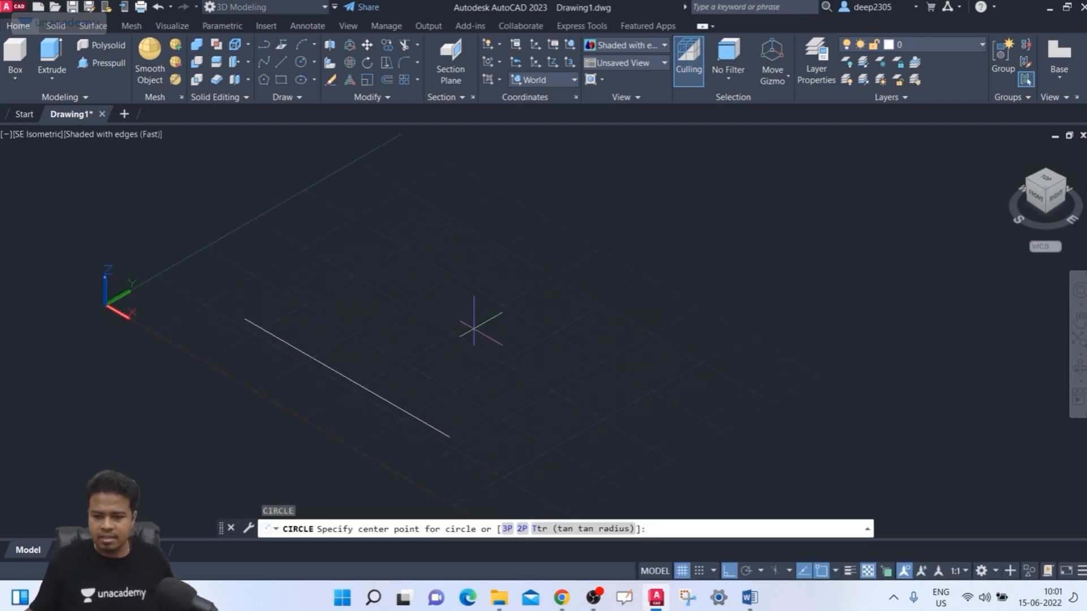
scroll(345, 296, up, 2)
click(326, 295)
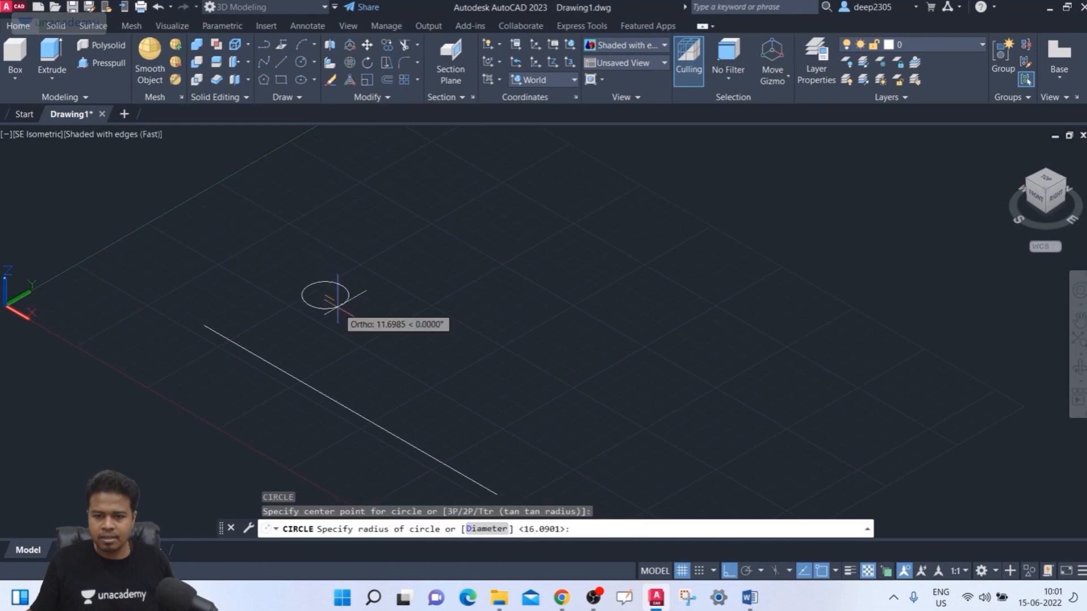
click(342, 305)
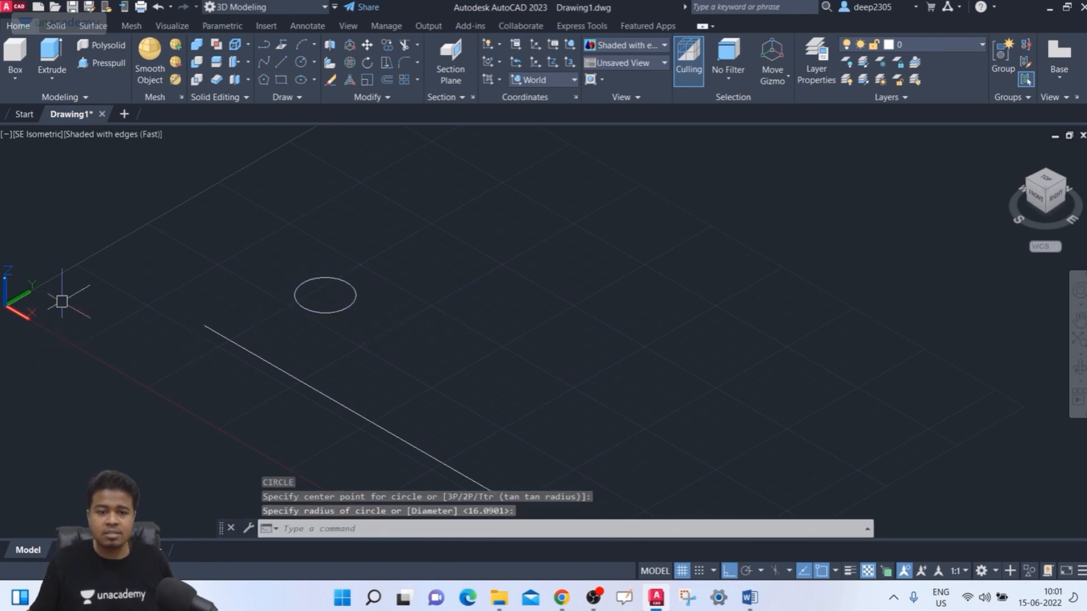
Draw a small rectangle on the same side of the line as the circle, near the line's far end
text(red)
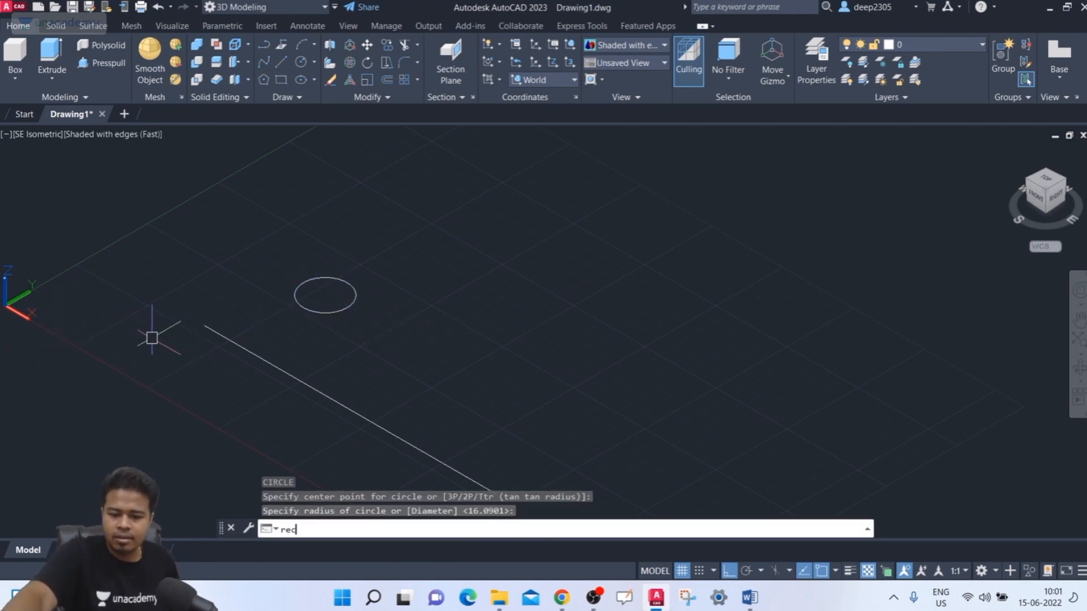
key(Return)
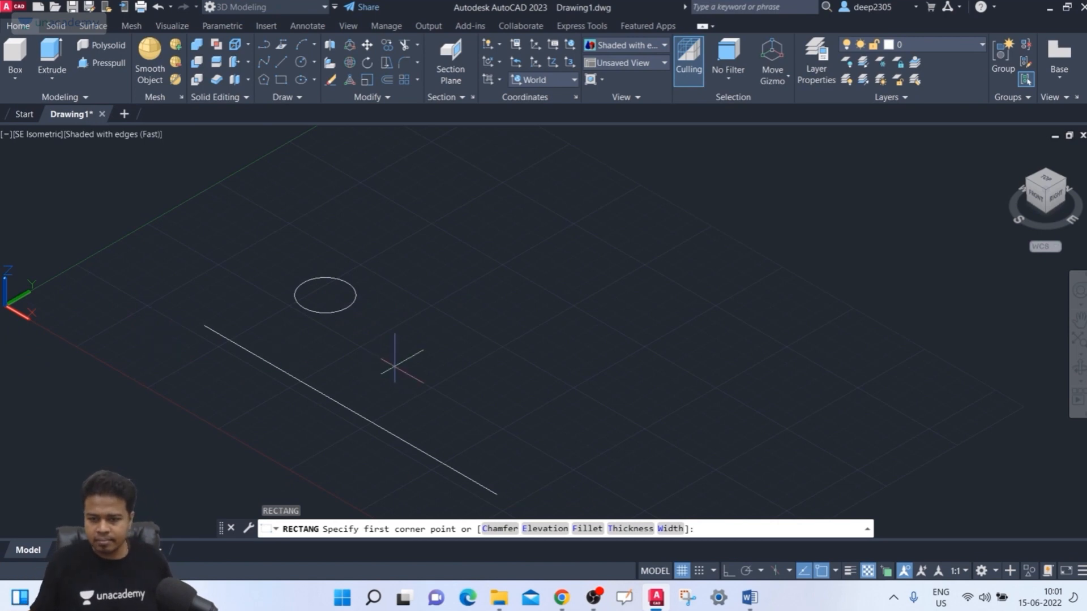
click(463, 376)
click(534, 385)
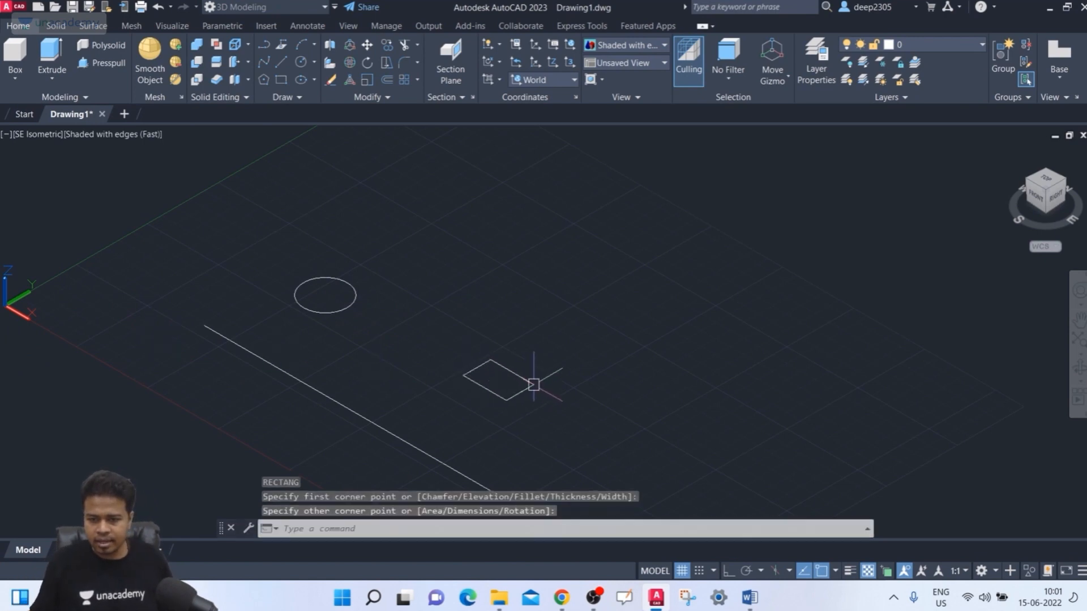
middle_drag(578, 378, 522, 306)
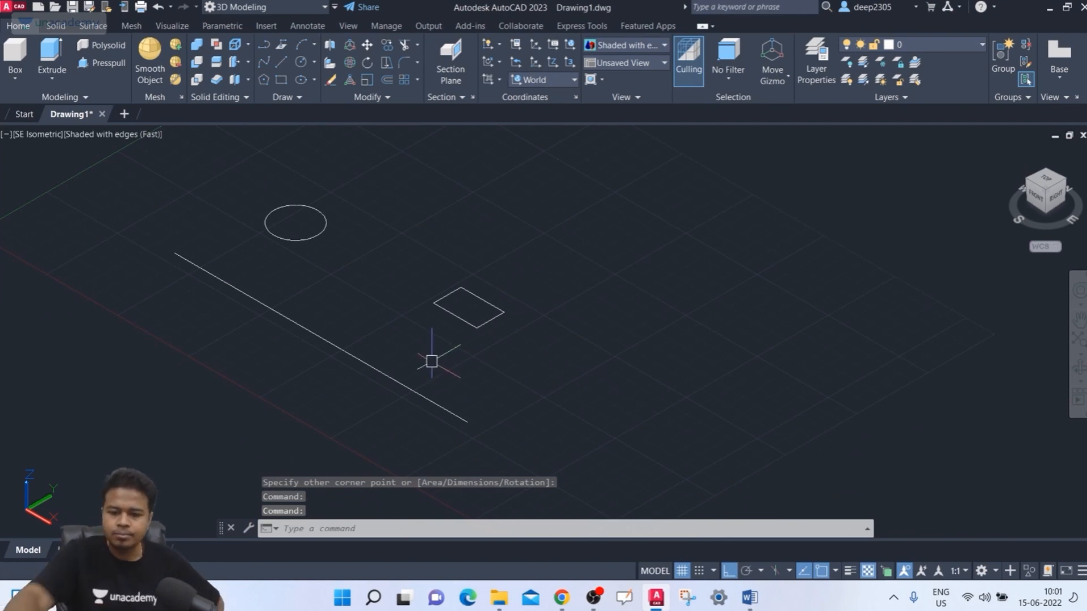
Start Revolve on the circle with the closed profiles creation mode set to Solid
text(REV)
key(Return)
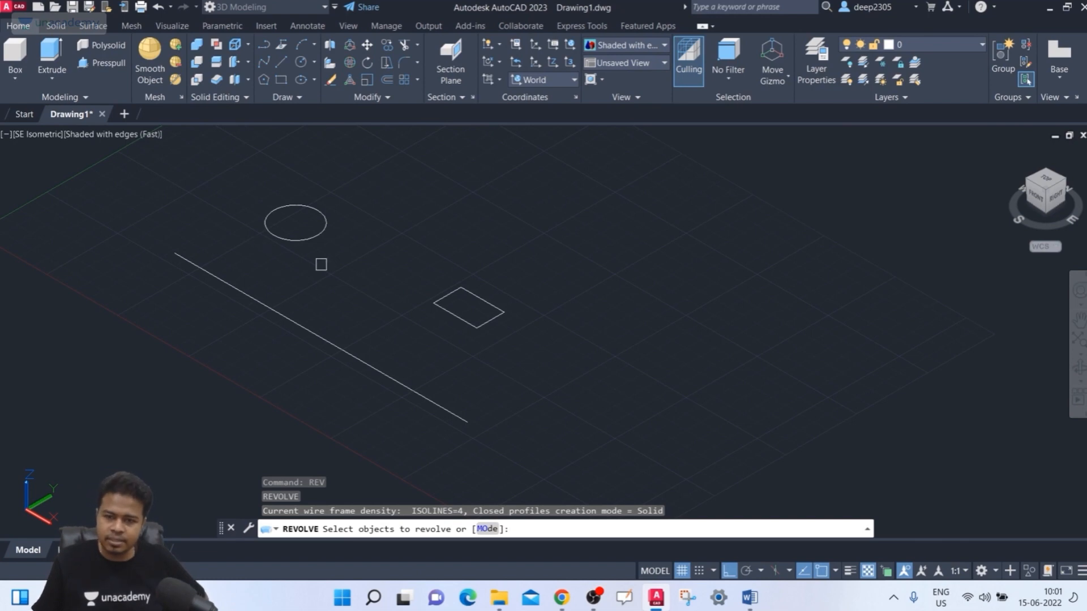
click(310, 233)
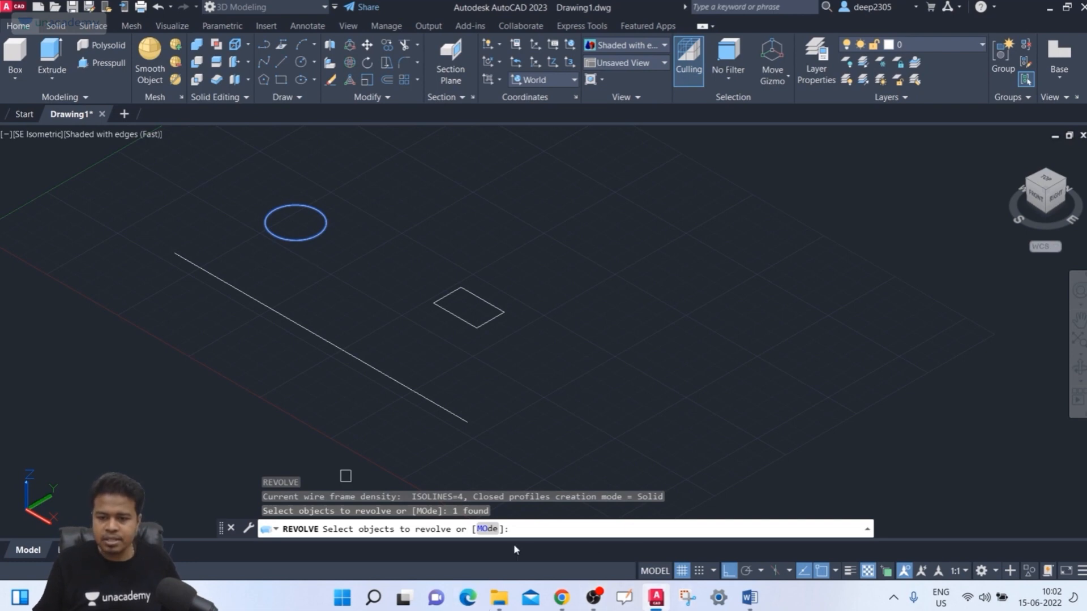
click(484, 530)
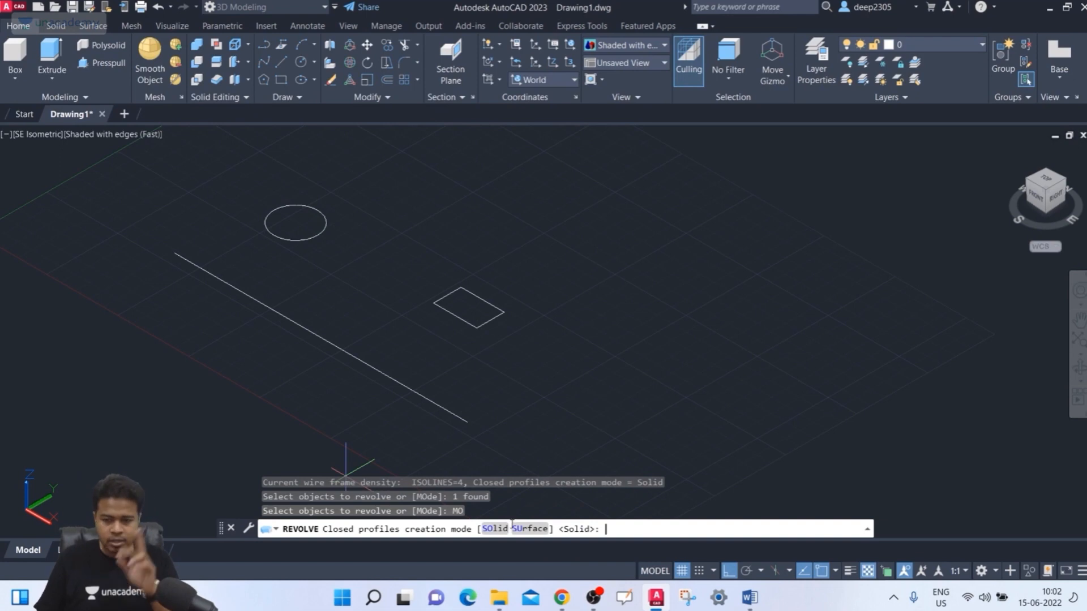
click(499, 529)
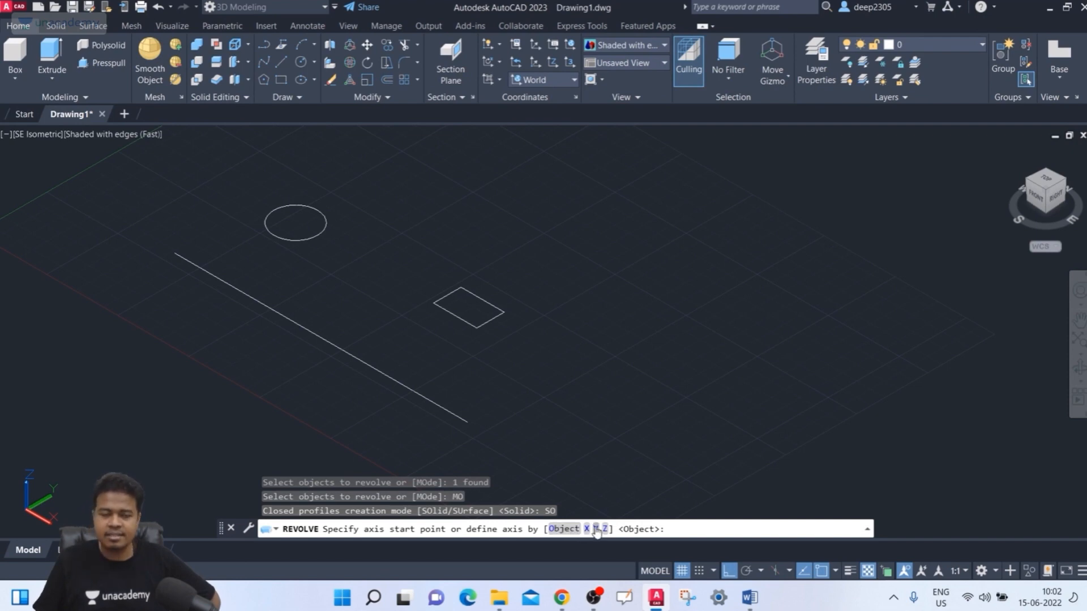
Define the revolve axis by the line's two endpoints and revolve the circle through 360 degrees
scroll(149, 349, down, 2)
middle_drag(161, 348, 178, 339)
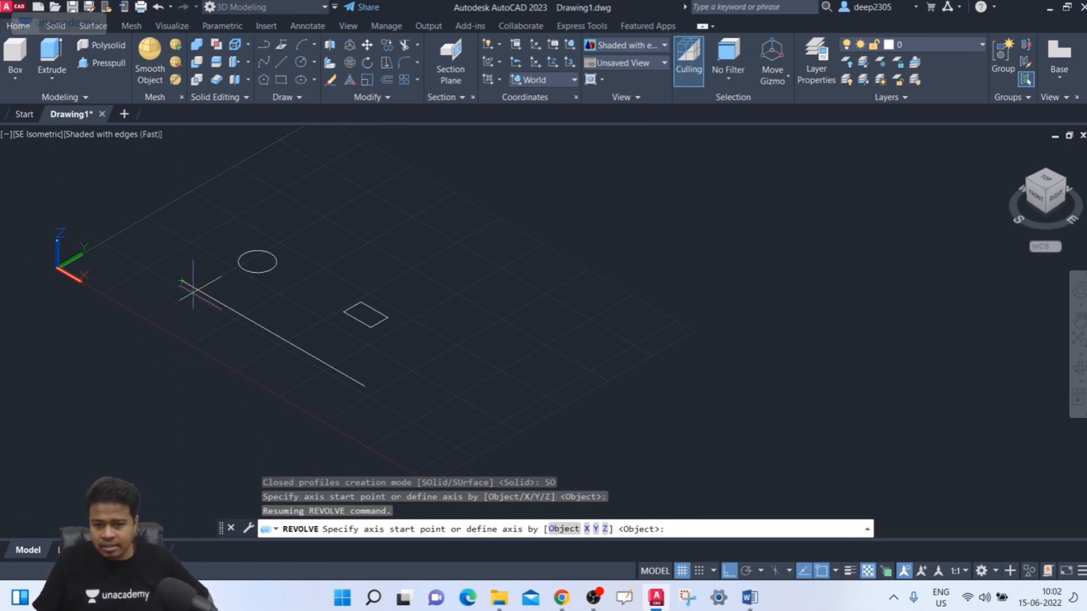
scroll(142, 292, up, 3)
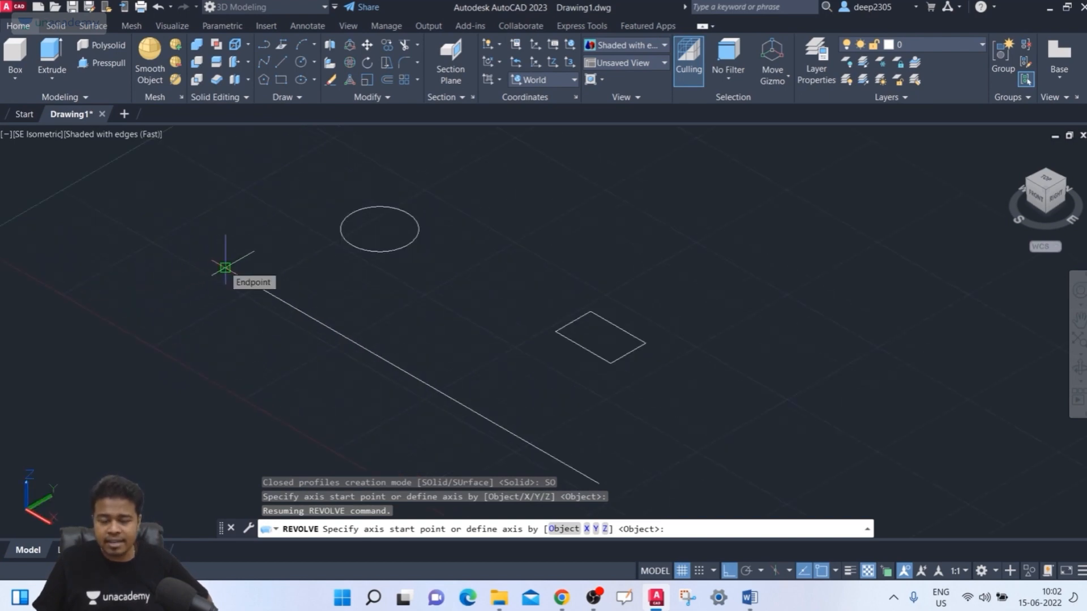
click(226, 267)
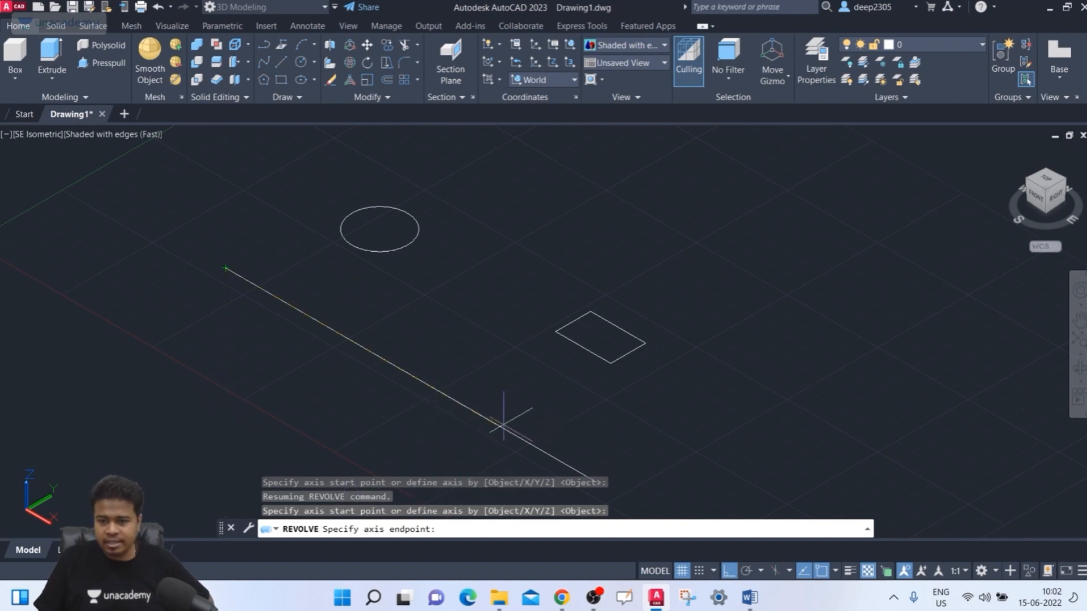
middle_drag(502, 425, 376, 342)
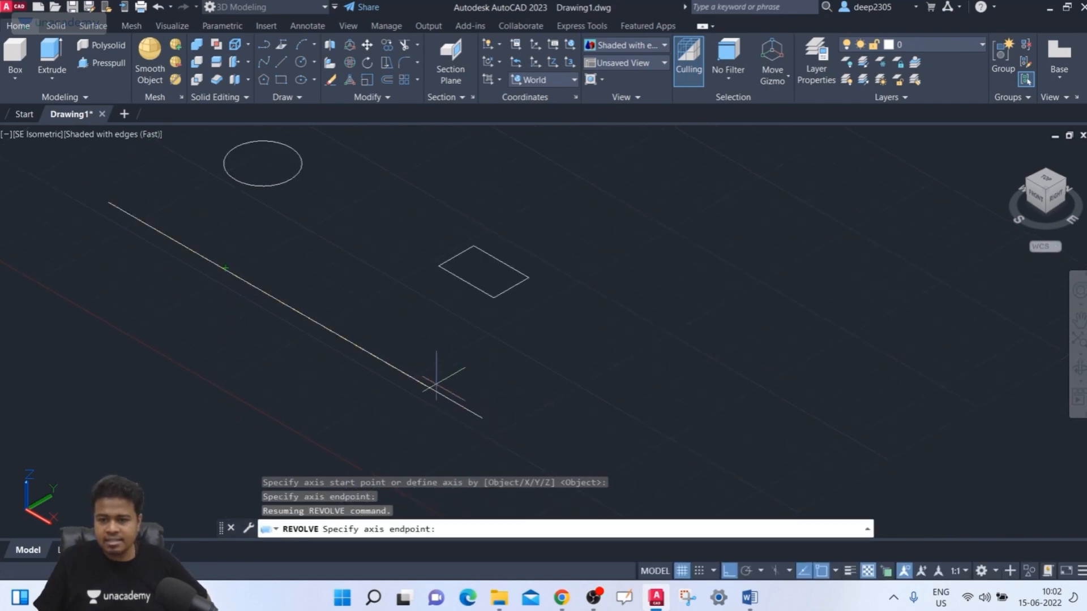
click(482, 419)
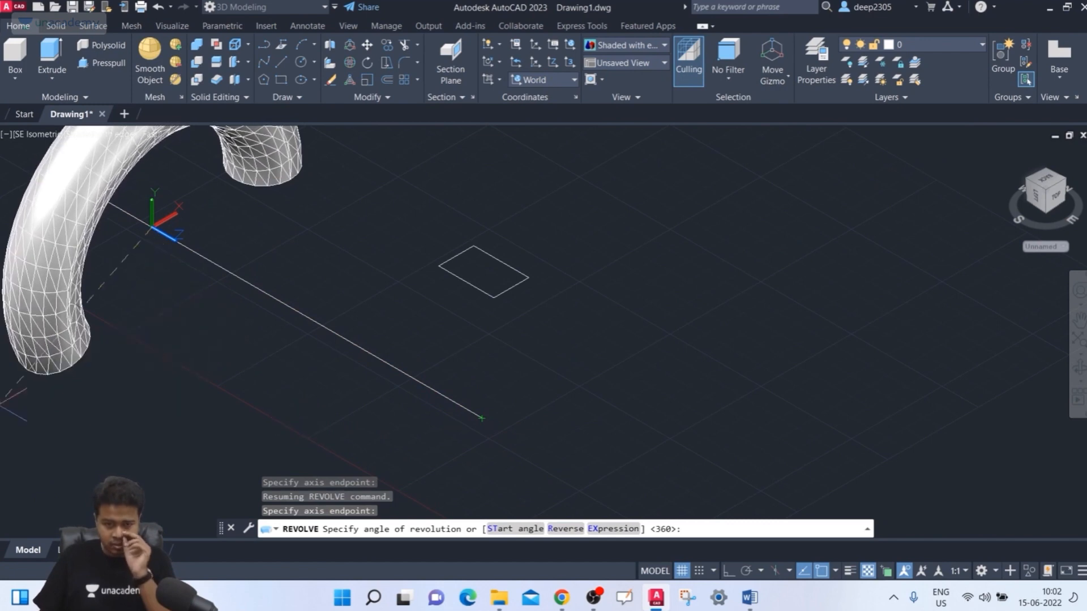
scroll(171, 286, down, 2)
middle_drag(169, 283, 198, 295)
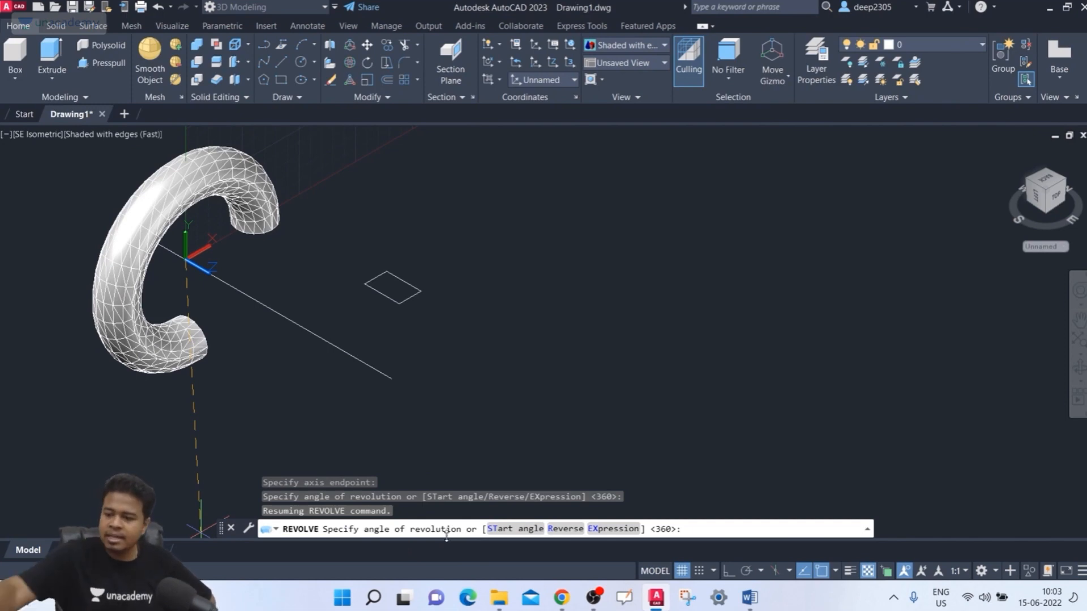
text(360)
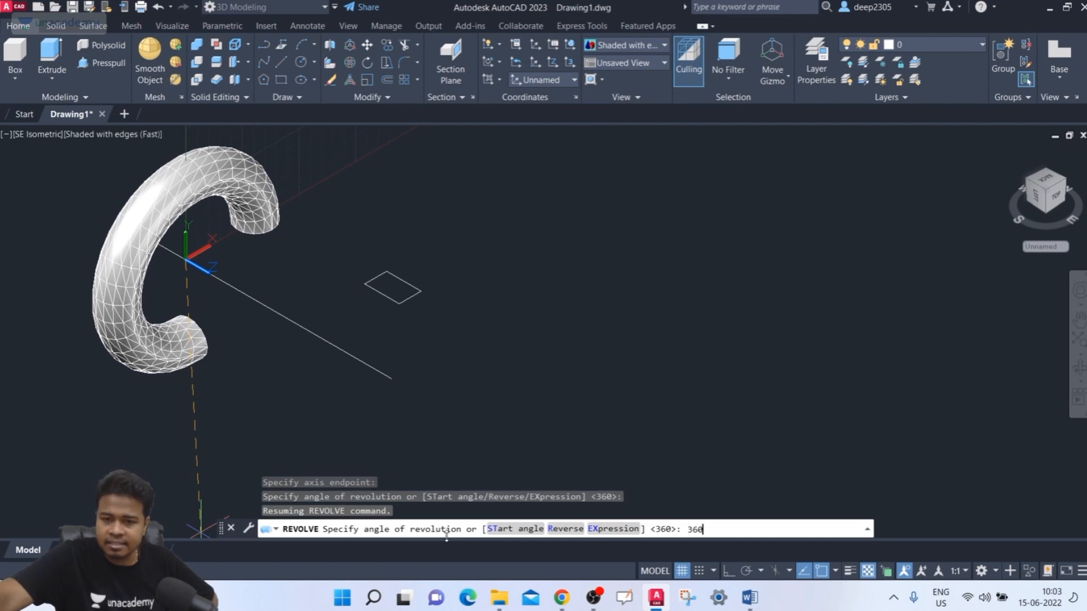
key(Return)
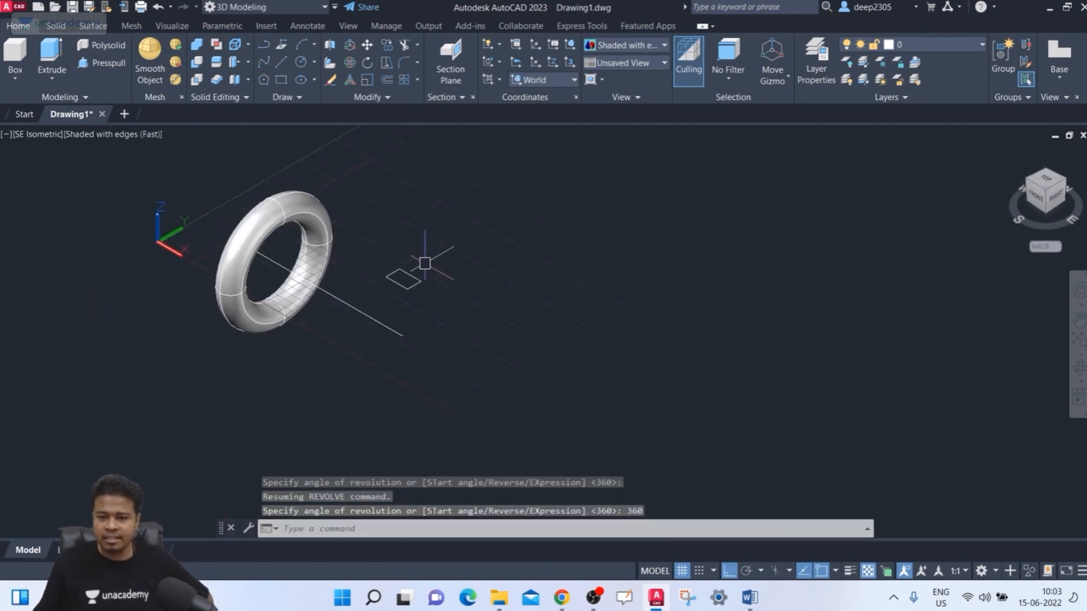
Start Revolve with the closed profiles creation mode set to Solid and take the rectangle as the profile
scroll(405, 281, up, 4)
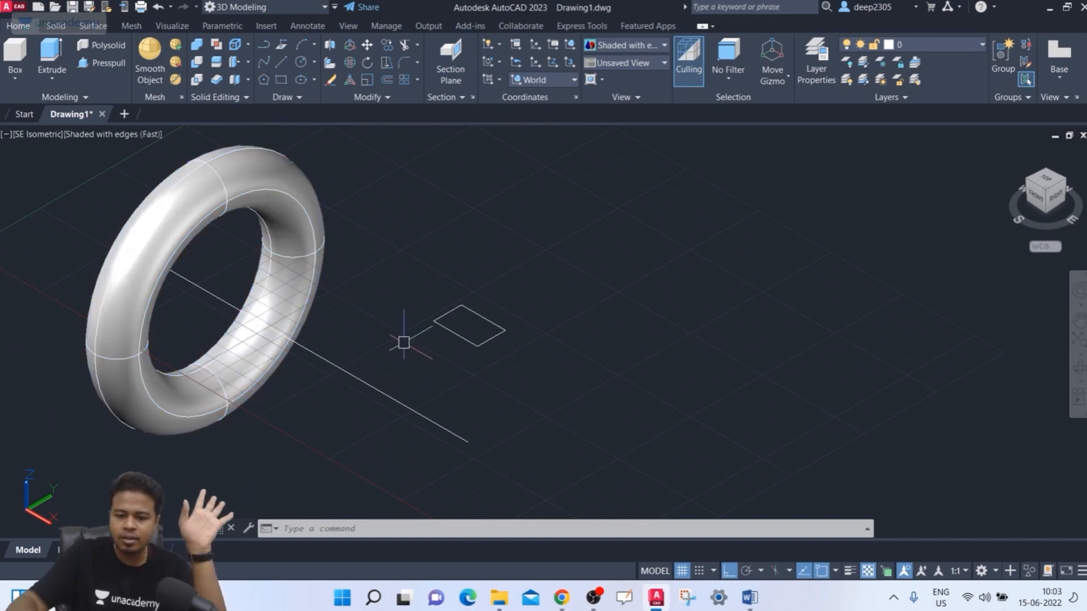
text(rev)
key(Return)
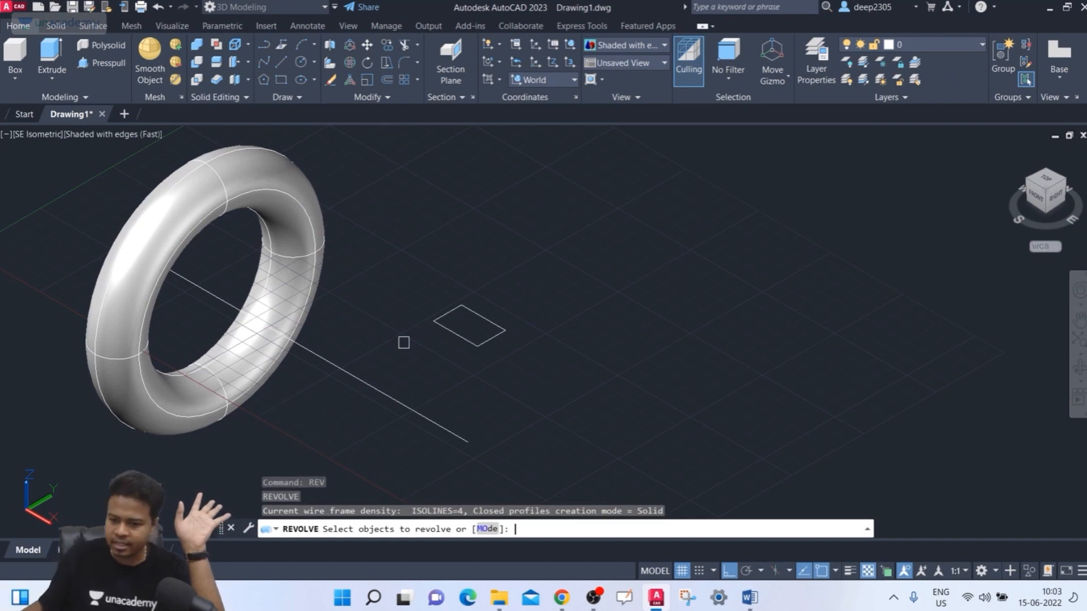
click(454, 327)
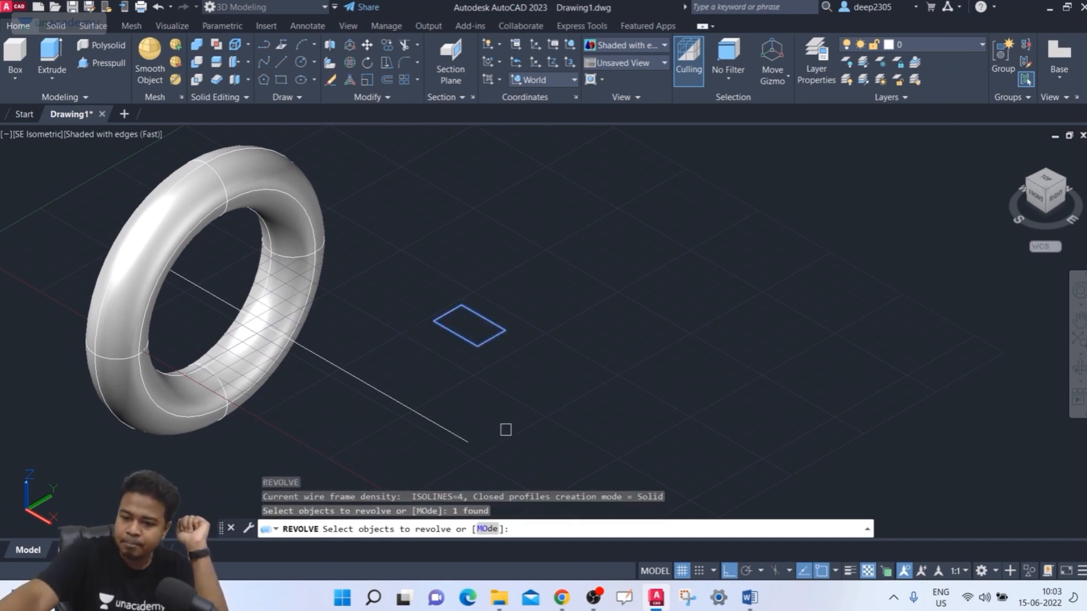
key(Return)
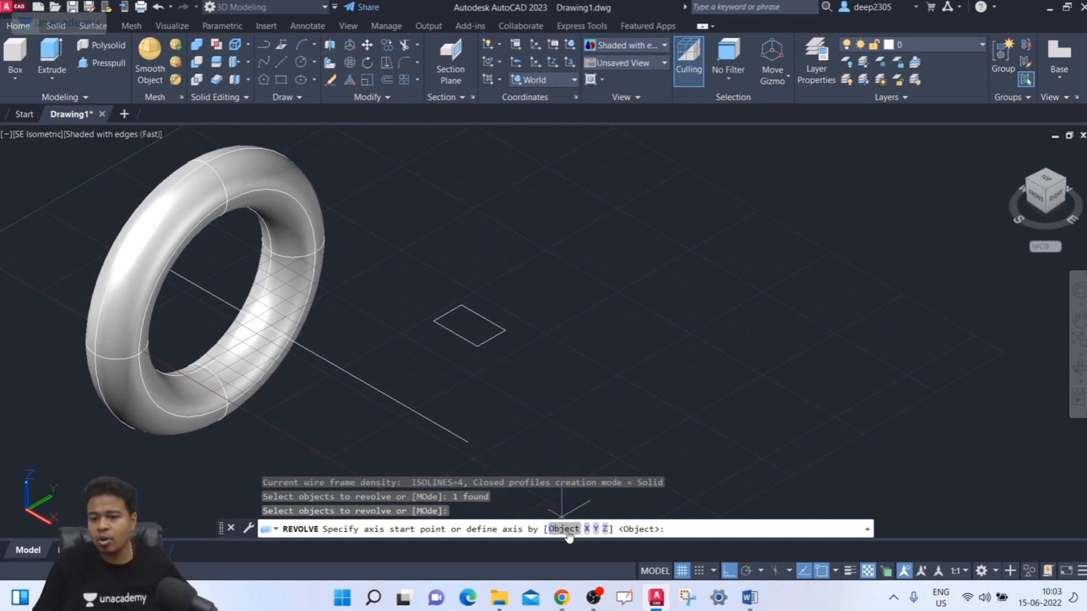
Define the revolve axis with the Object option by picking the line, and revolve the rectangle through 360 degrees
key(ctrl)
key(ctrl)
key(ctrl)
key(ctrl)
key(ctrl)
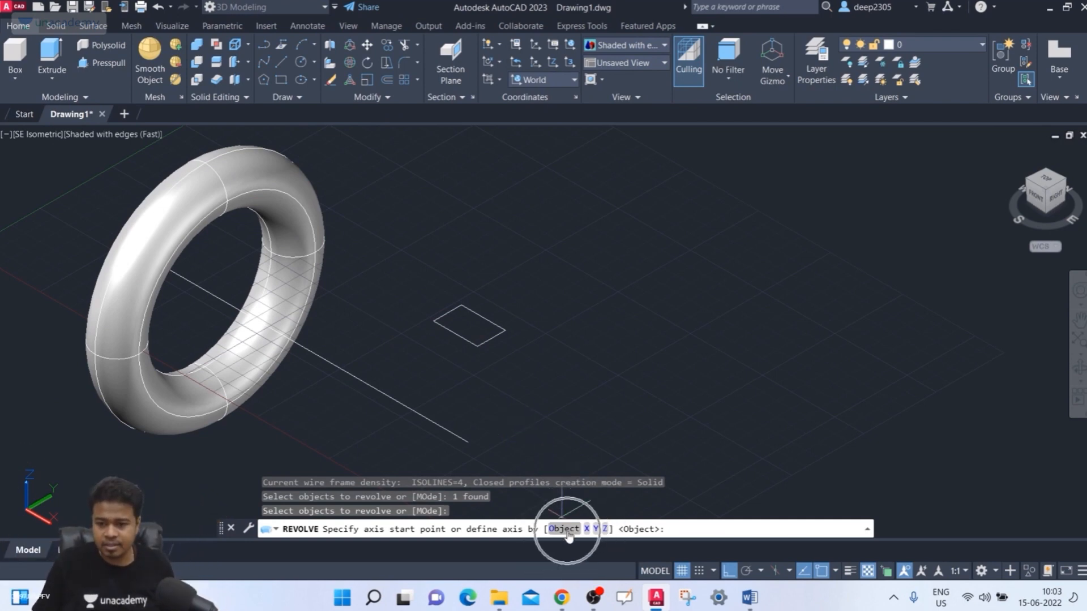
click(568, 532)
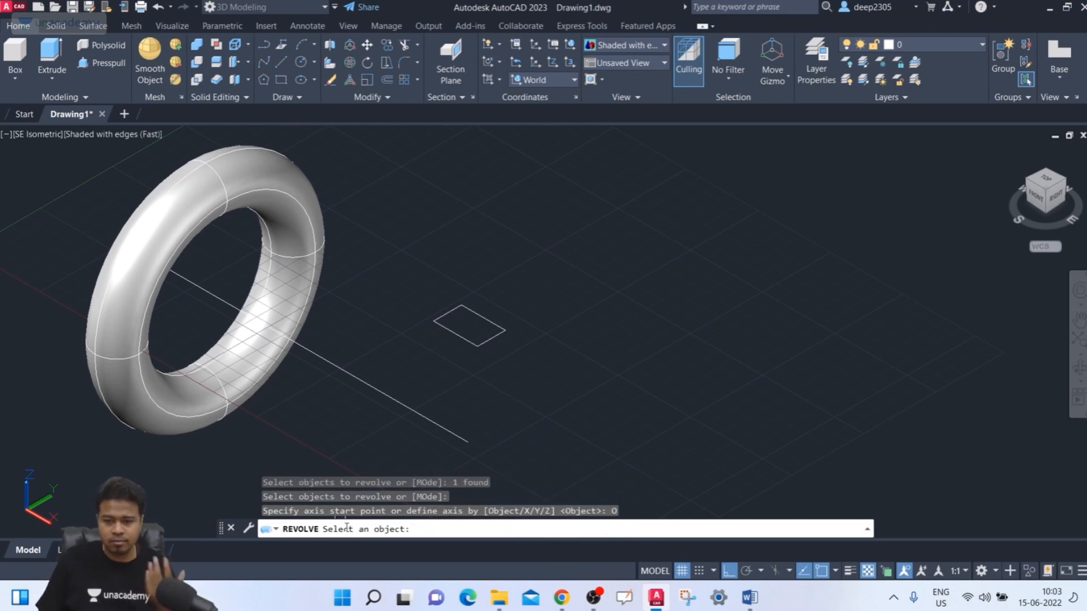
click(394, 403)
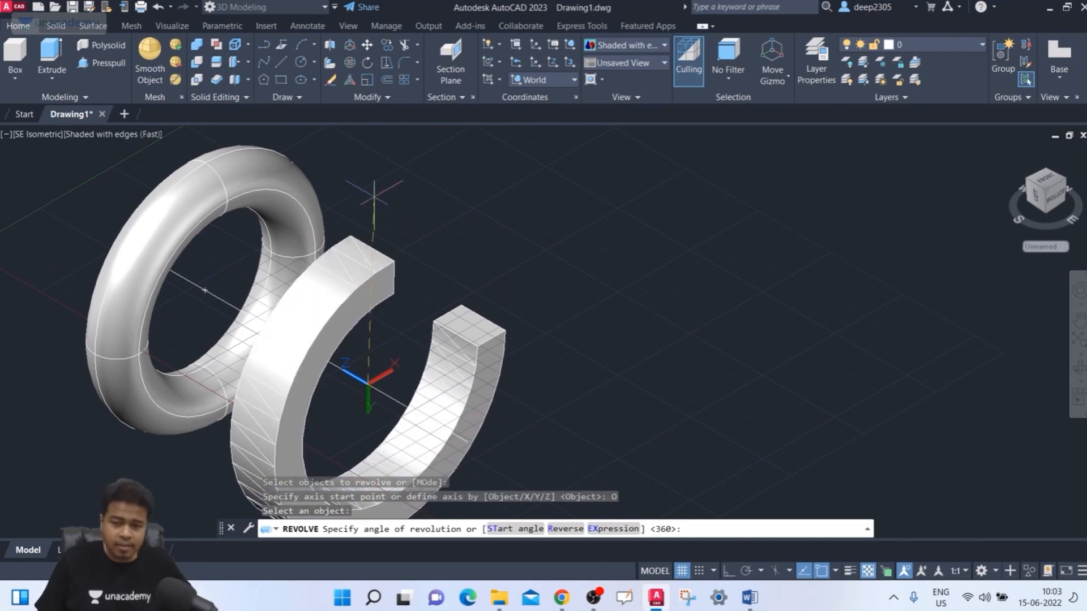
mouse_move(417, 218)
shift+middle_down()
mouse_move(375, 202)
mouse_move(346, 156)
mouse_move(351, 170)
mouse_move(414, 179)
mouse_move(426, 211)
mouse_move(399, 214)
shift+middle_up()
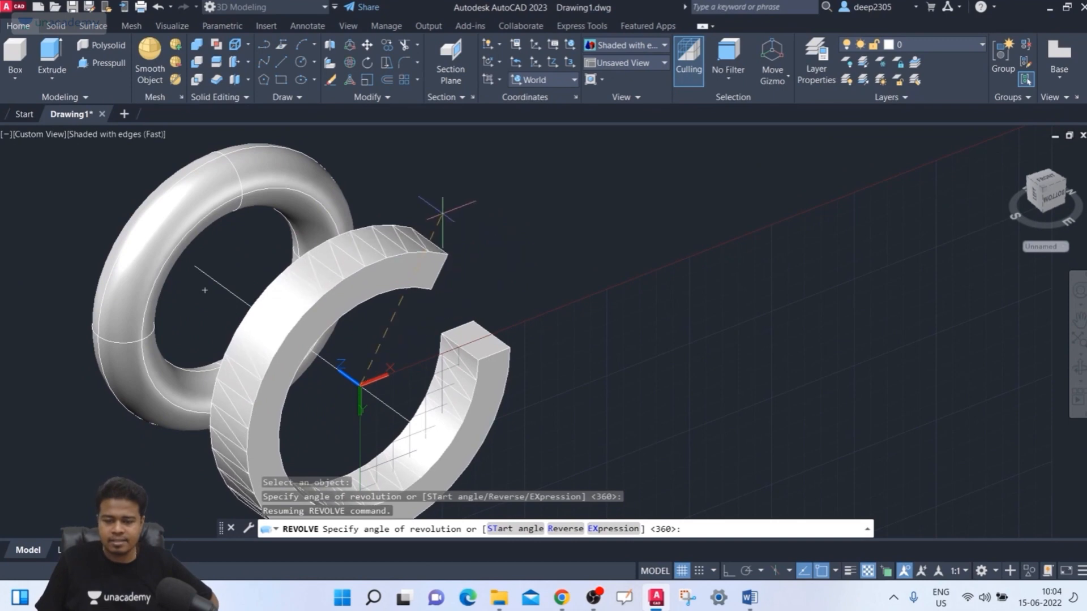
text(36)
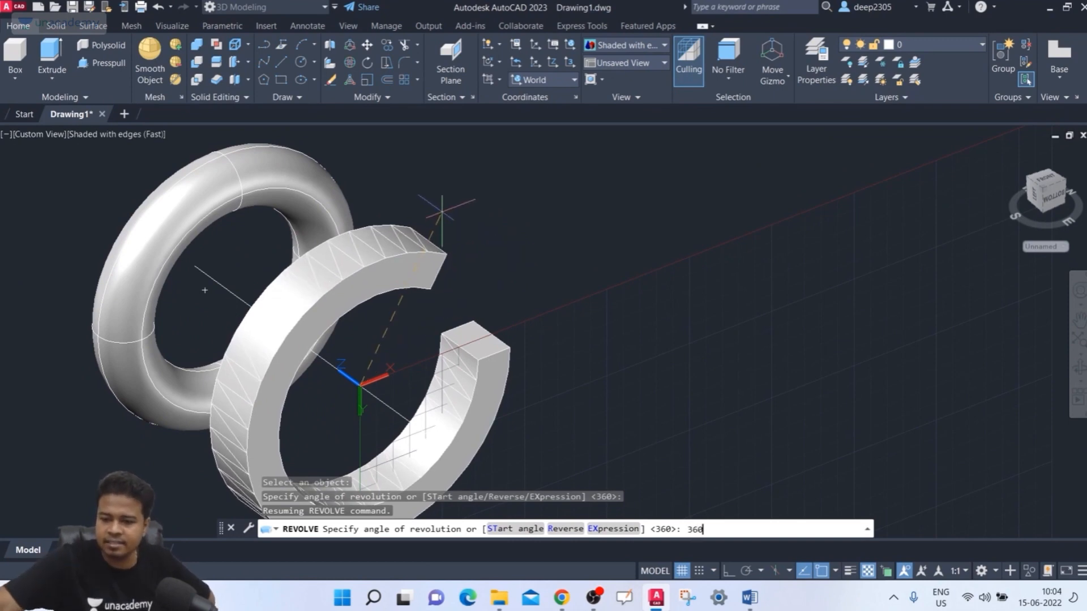
text(0)
key(Return)
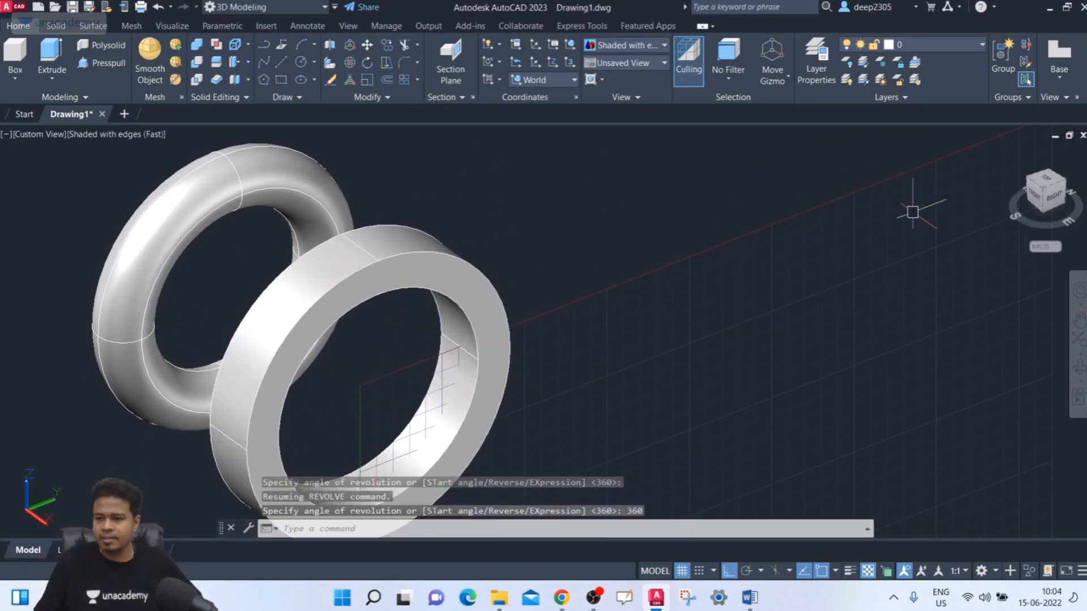
Examine the two revolved rings from different distances and return the model to the SE Isometric view
scroll(632, 312, down, 4)
scroll(631, 312, up, 3)
middle_drag(630, 317, 598, 320)
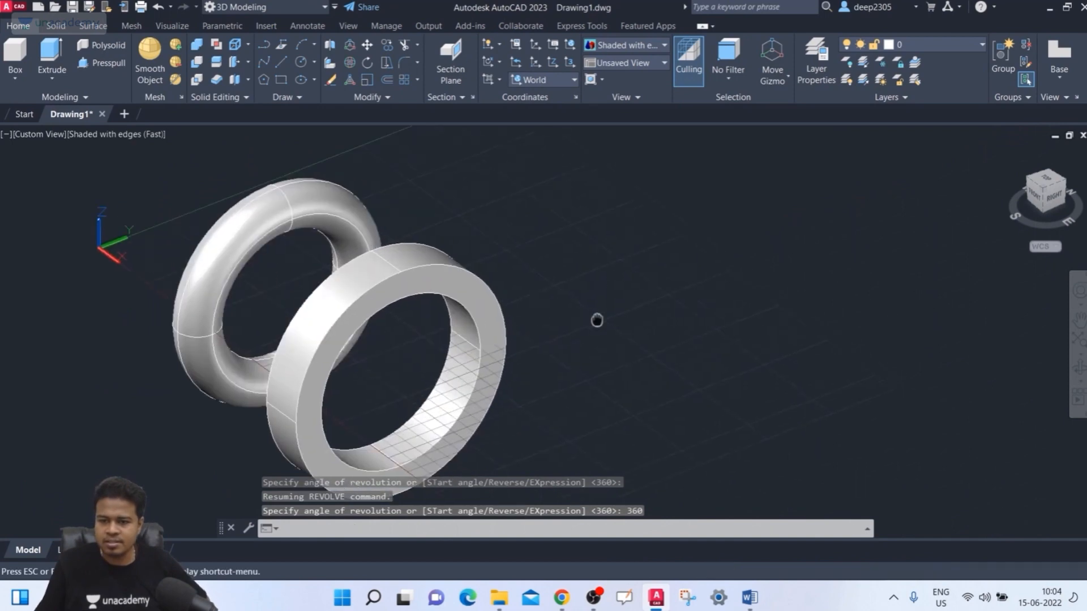
scroll(566, 318, down, 2)
key(Escape)
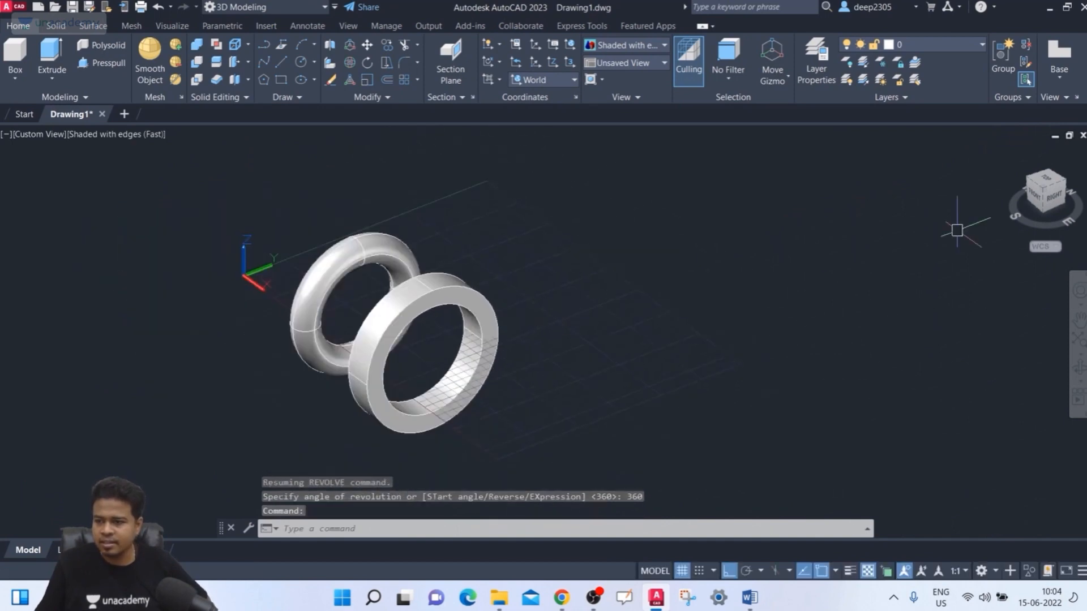
click(1044, 190)
scroll(702, 369, down, 3)
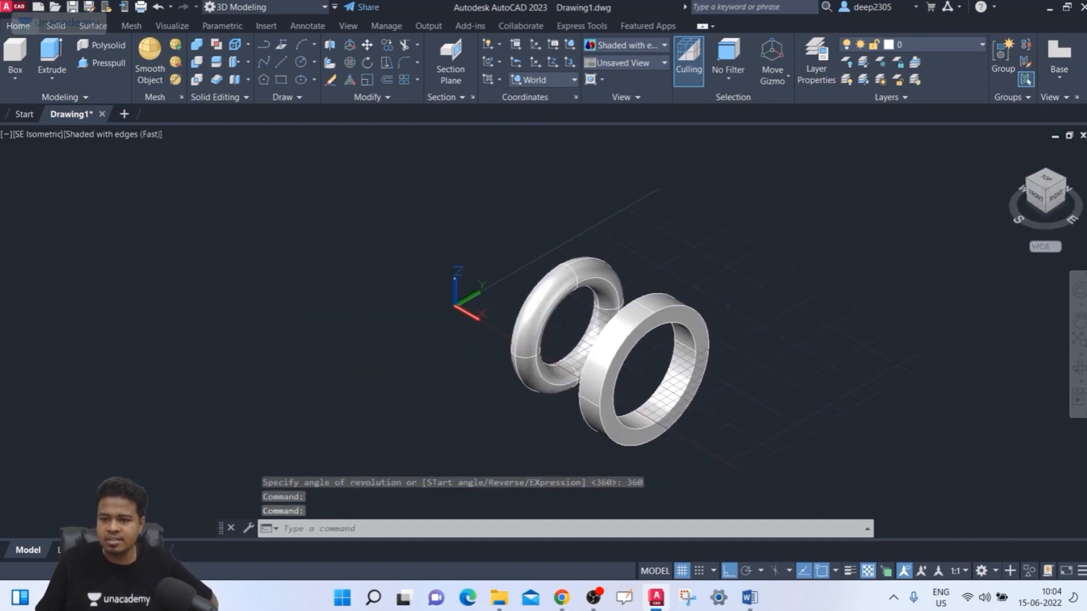
middle_drag(700, 372, 489, 358)
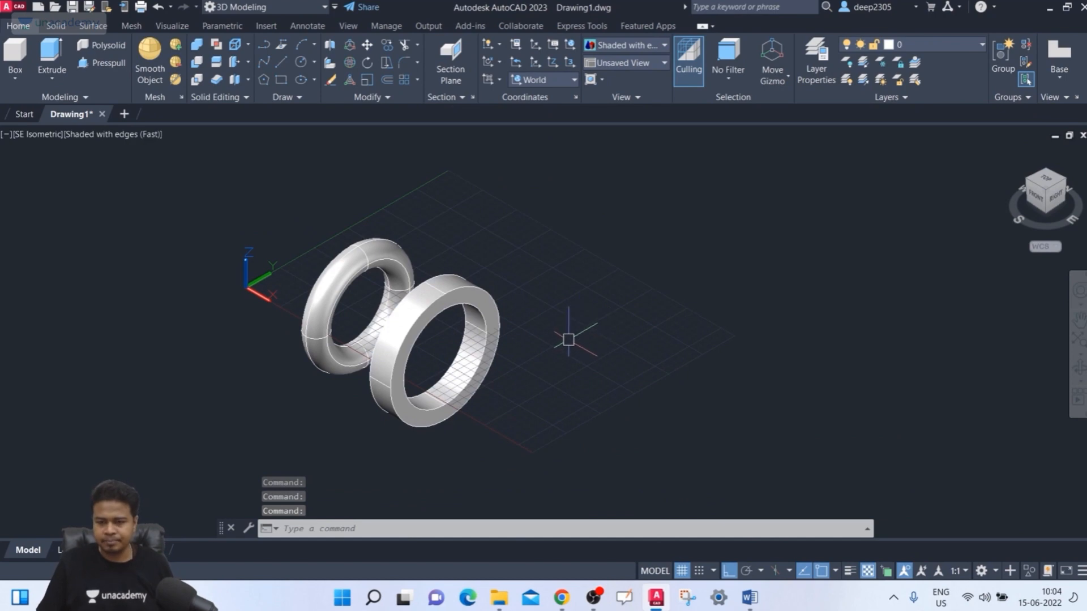
Draw a small circle on the grid plane, beside the two rings and clear of them
middle_drag(568, 339, 439, 390)
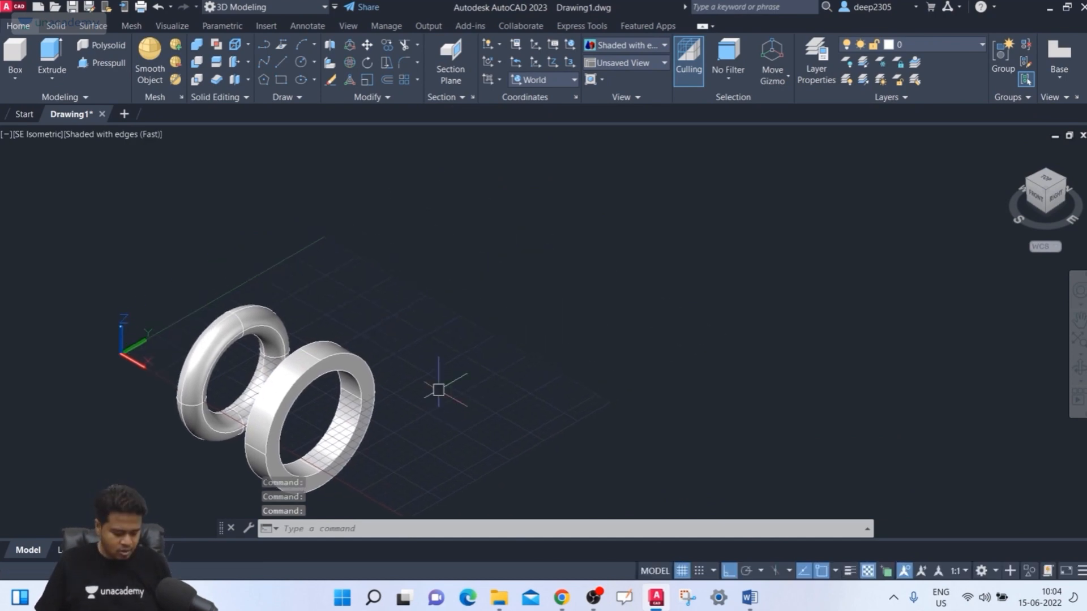
text(c)
key(Return)
click(442, 352)
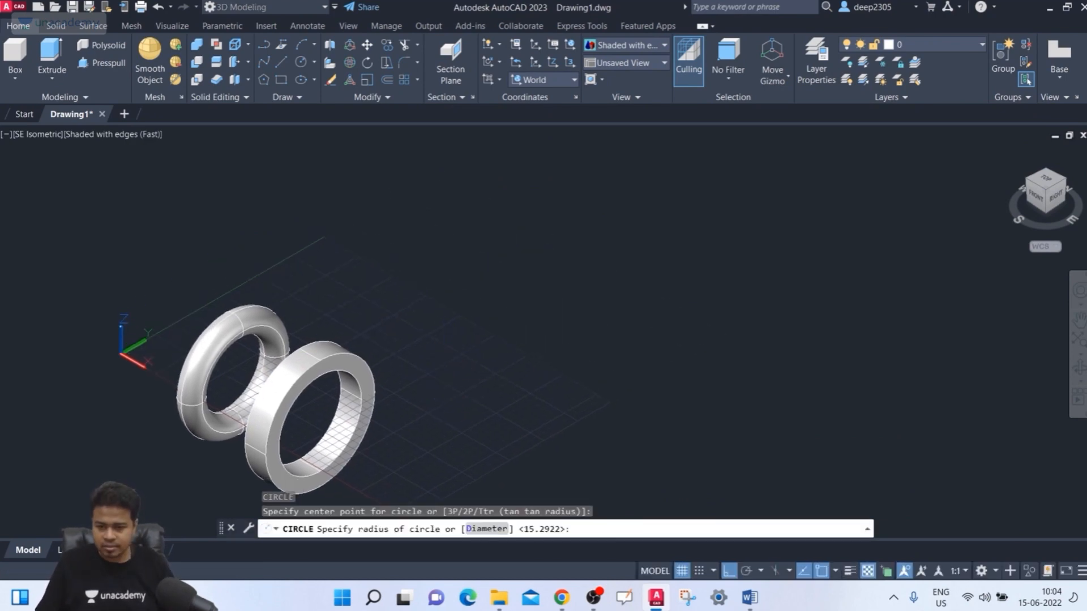
click(452, 352)
middle_drag(471, 408, 419, 431)
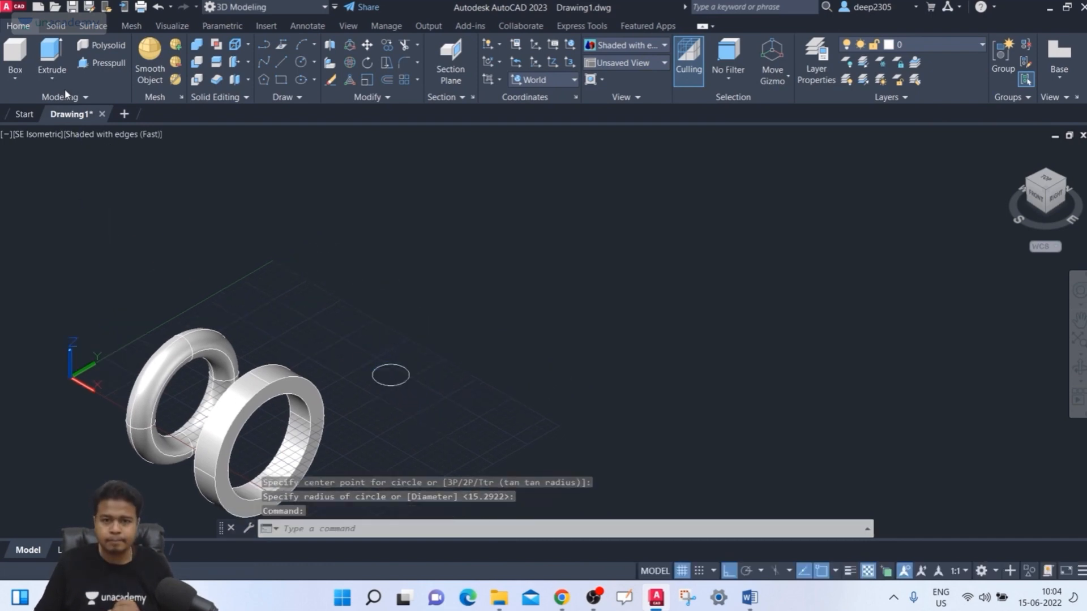
click(52, 79)
click(97, 63)
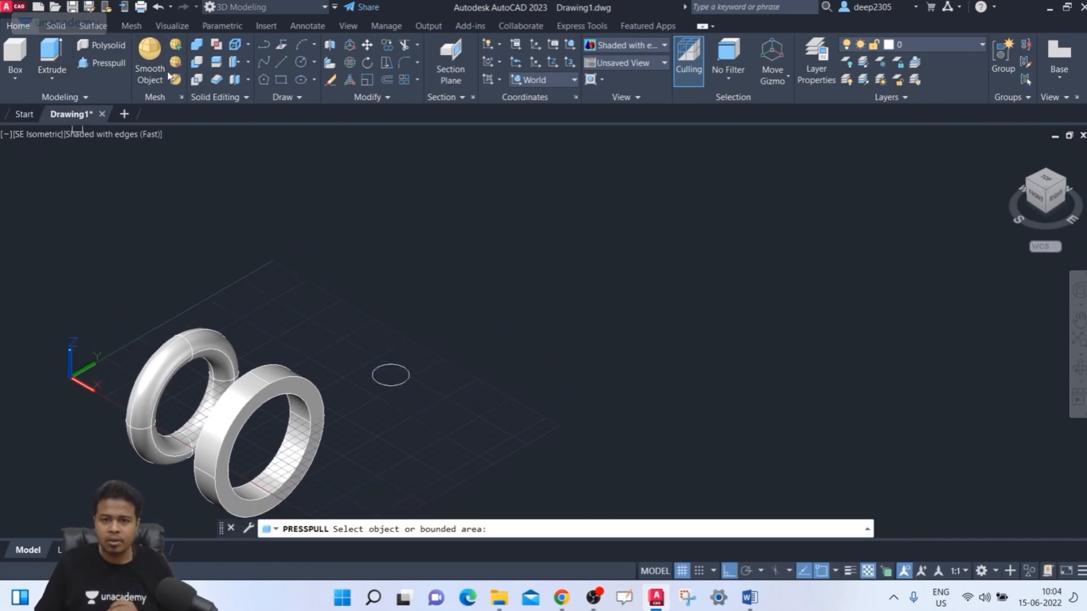
key(Escape)
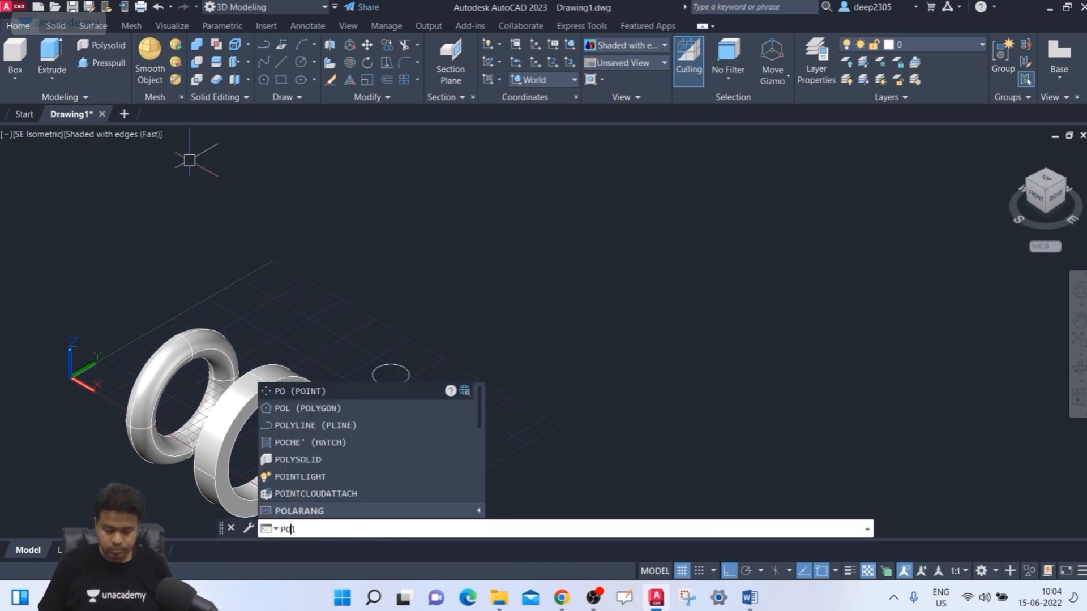
Draw a small 6-sided polygon, inscribed in a circle, on the grid plane beyond the new circle along the X direction
key(Return)
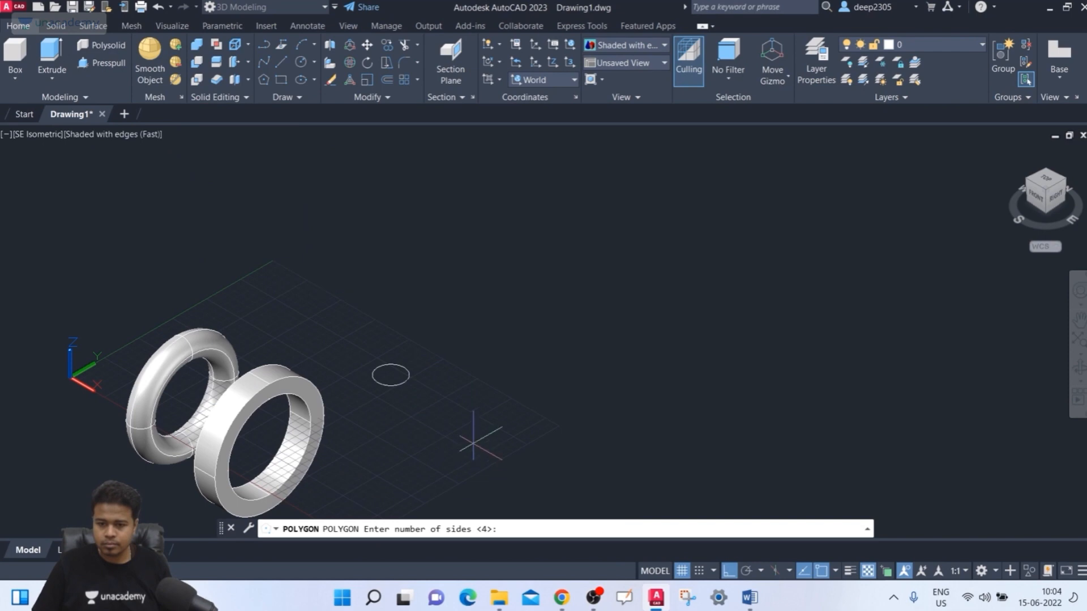
scroll(488, 436, up, 2)
middle_drag(487, 436, 408, 414)
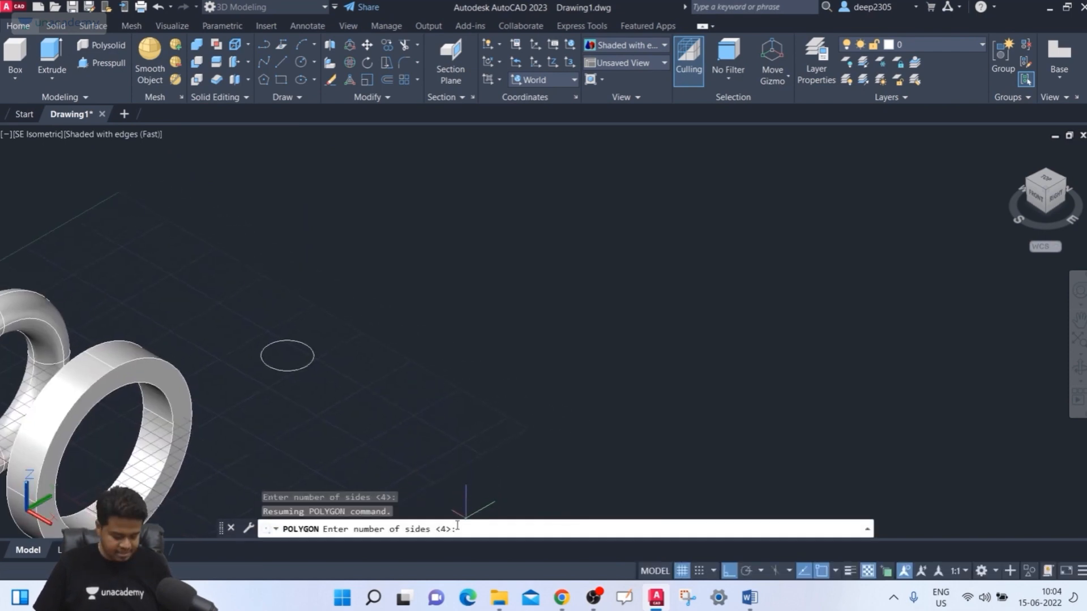
key(Return)
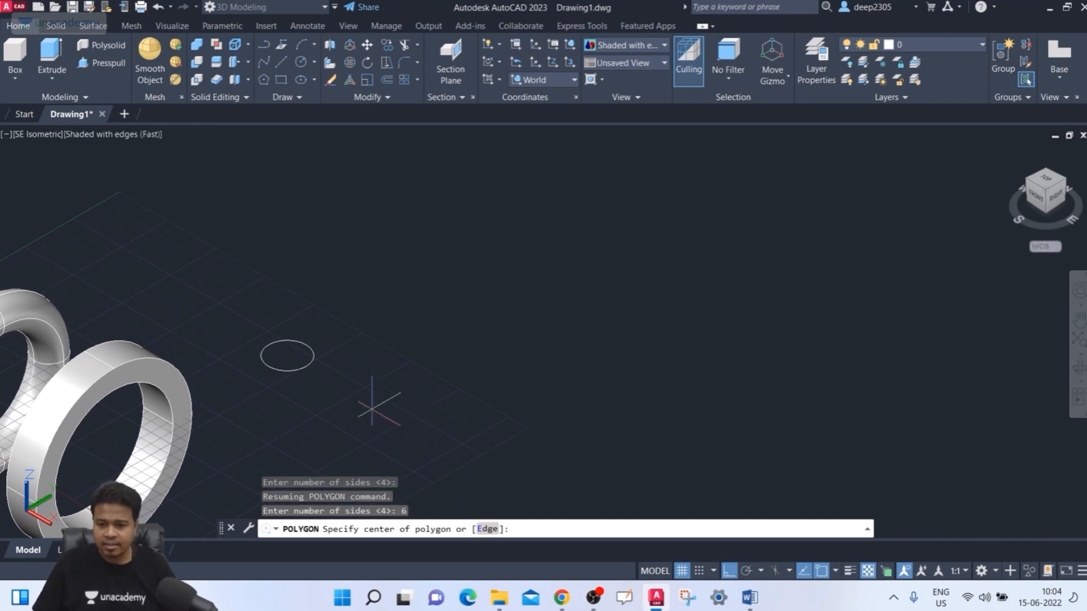
click(411, 430)
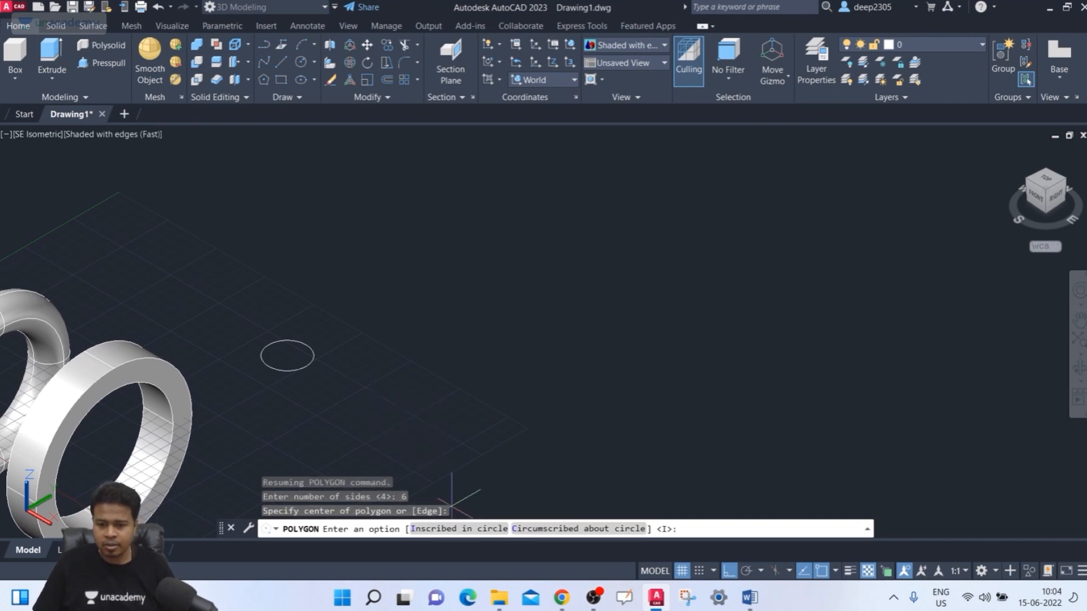
click(458, 529)
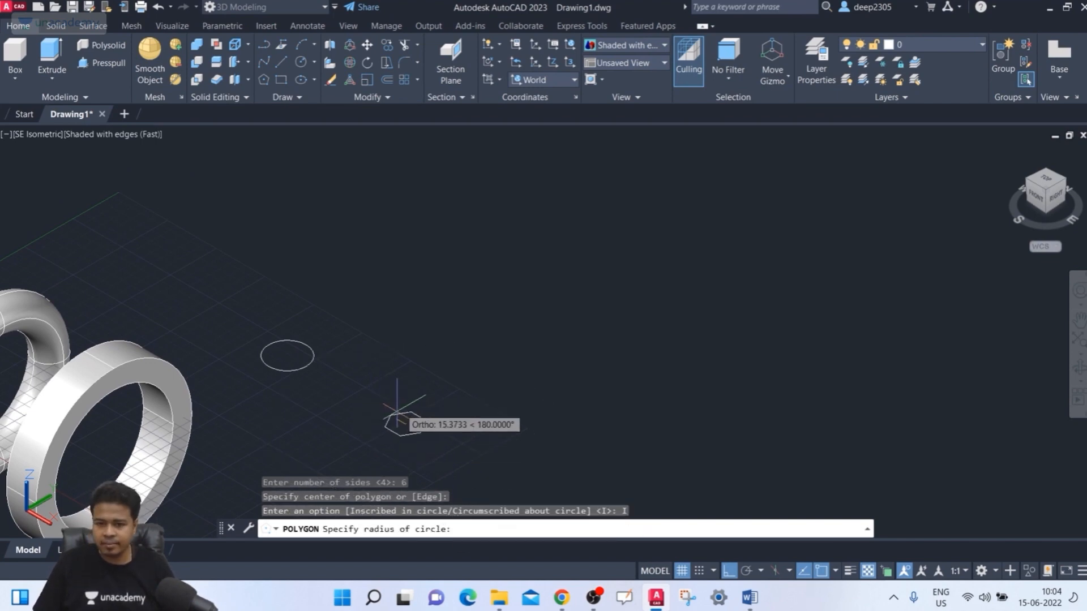
click(400, 405)
middle_drag(432, 349, 414, 339)
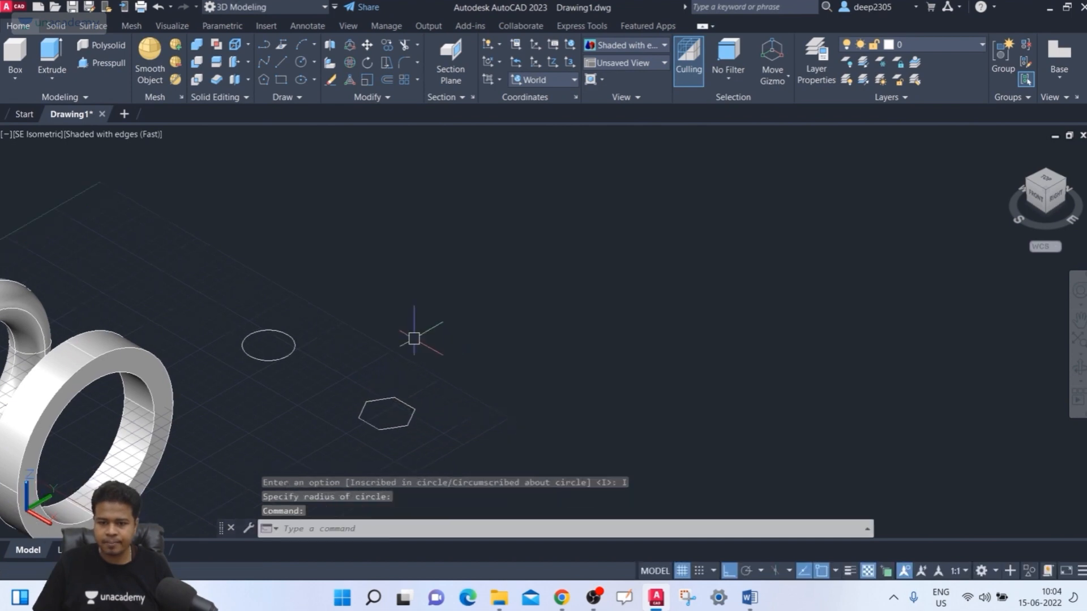
text(l)
key(Return)
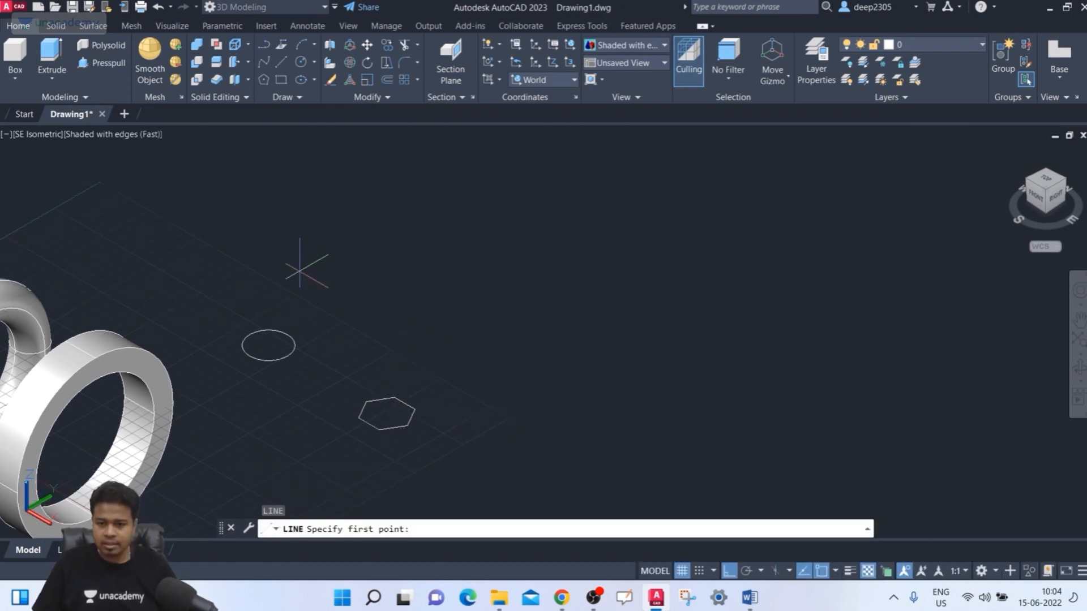
key(Escape)
key(Escape)
key(Escape)
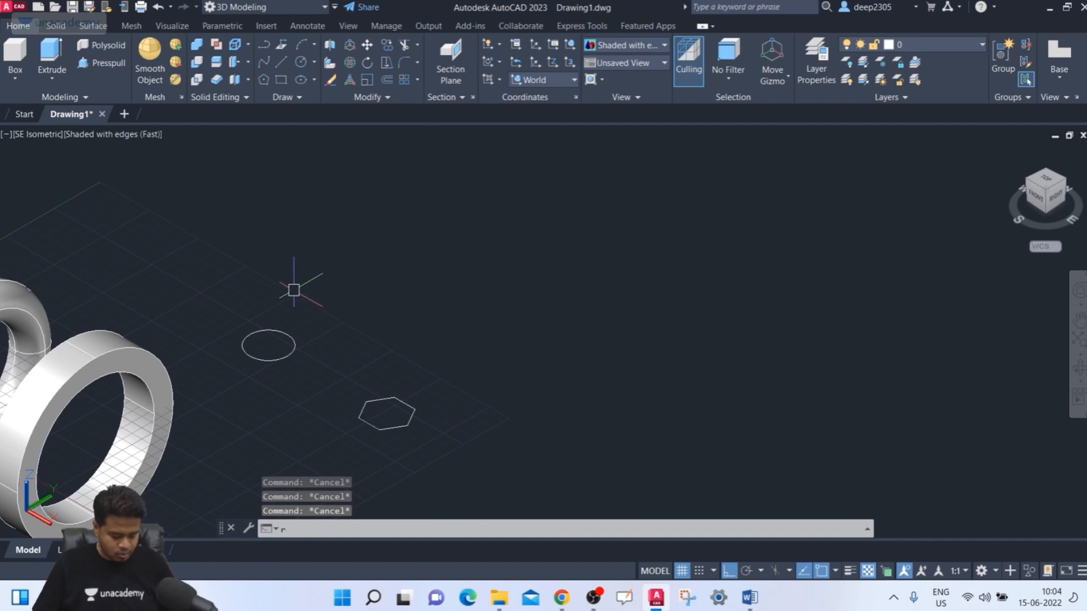
Start Revolve with the closed profiles creation mode set to Solid and take the hexagon as the profile
text(red)
key(BackSpace)
text(v)
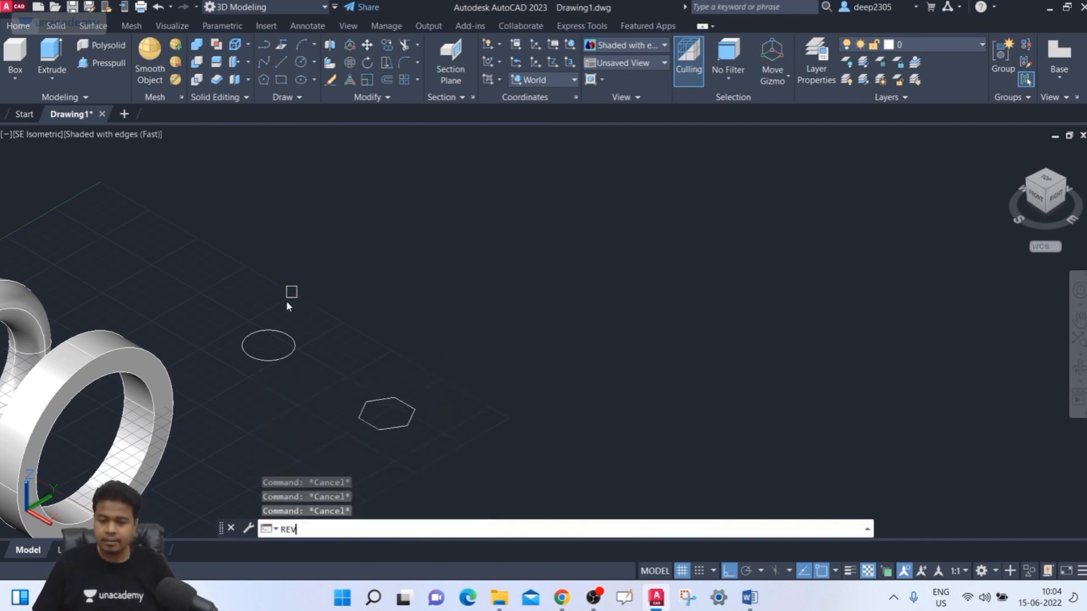
key(Return)
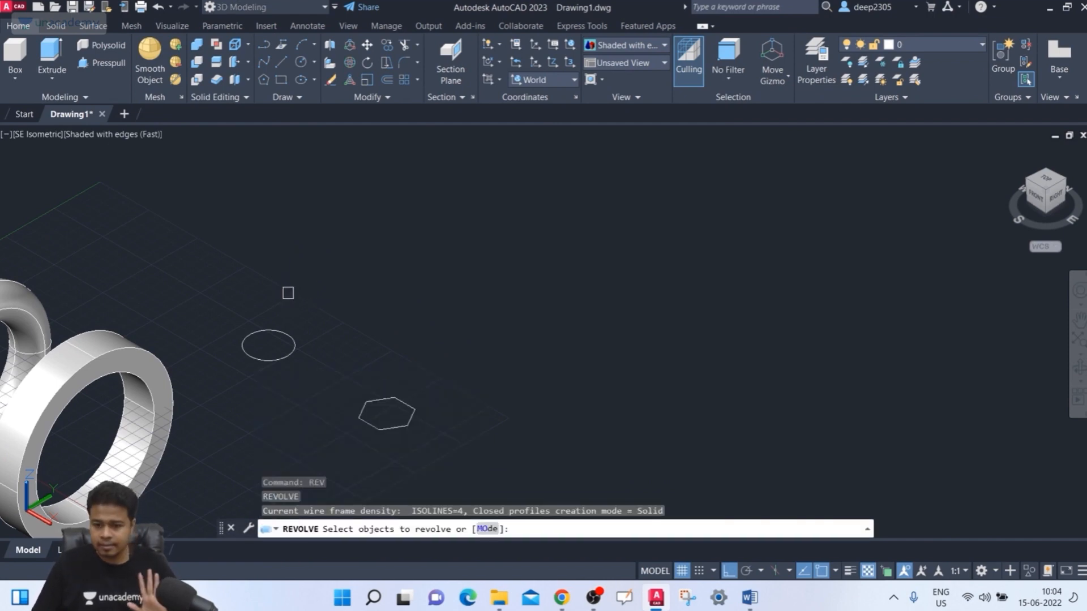
click(381, 401)
key(Return)
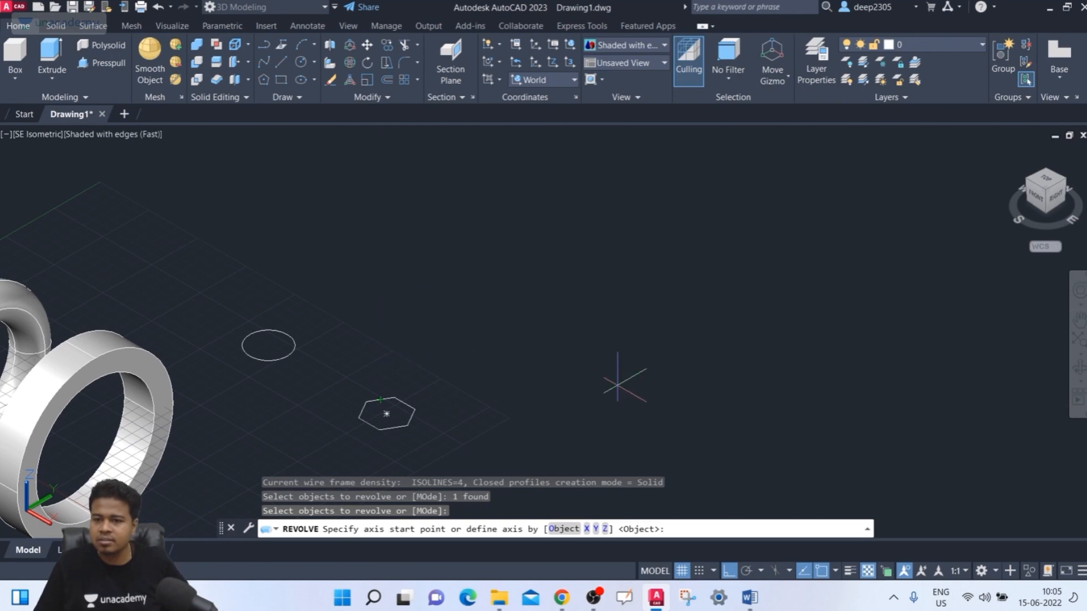
Define the revolve axis by two free points parallel to X, clear of the hexagon, and revolve it through 270 degrees
middle_drag(405, 336, 318, 264)
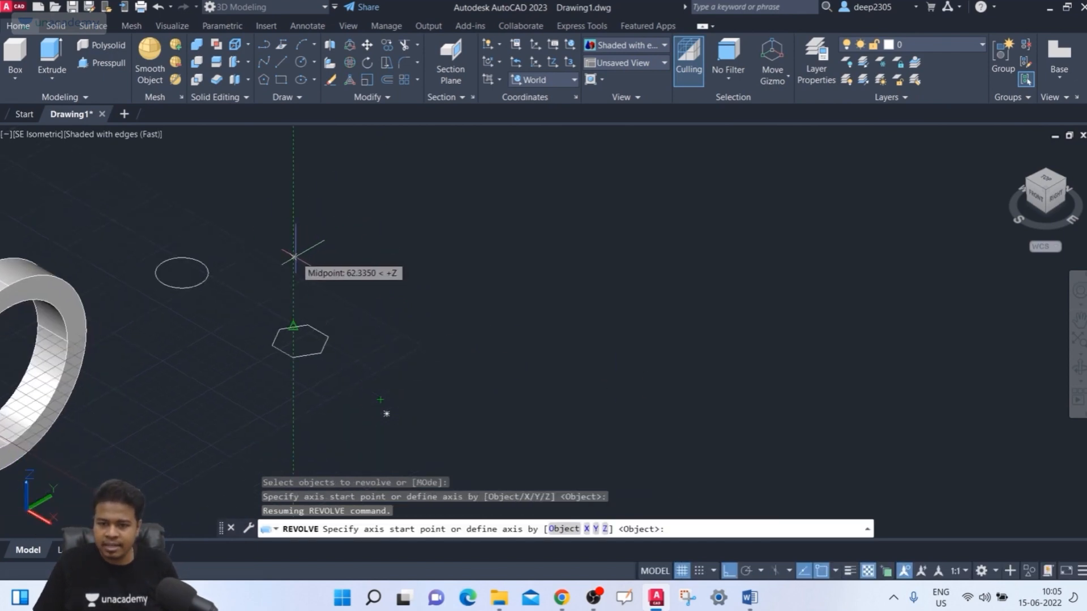
click(321, 264)
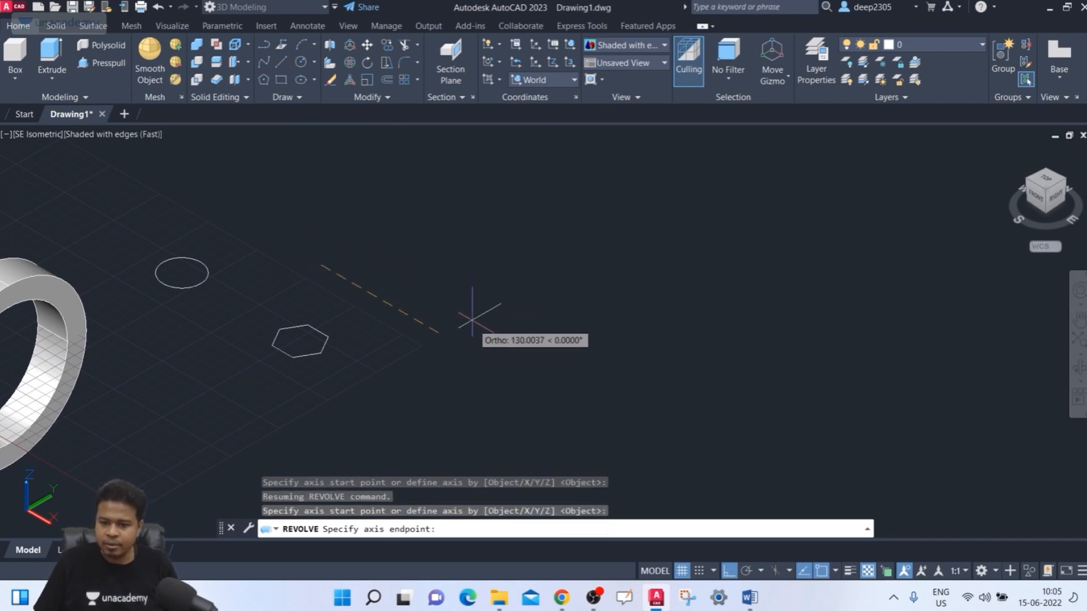
click(472, 343)
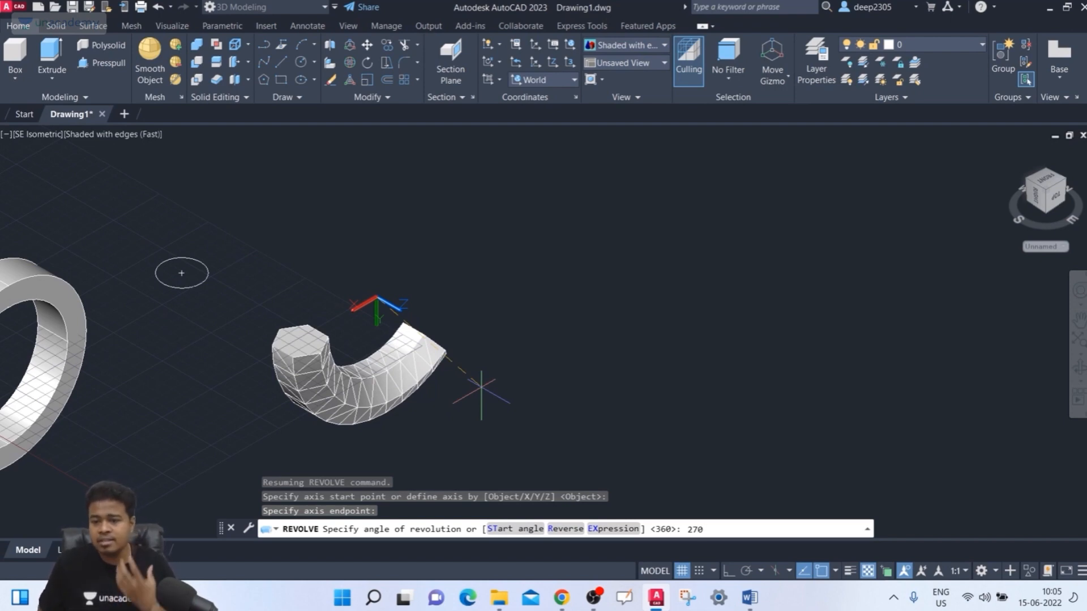
key(Return)
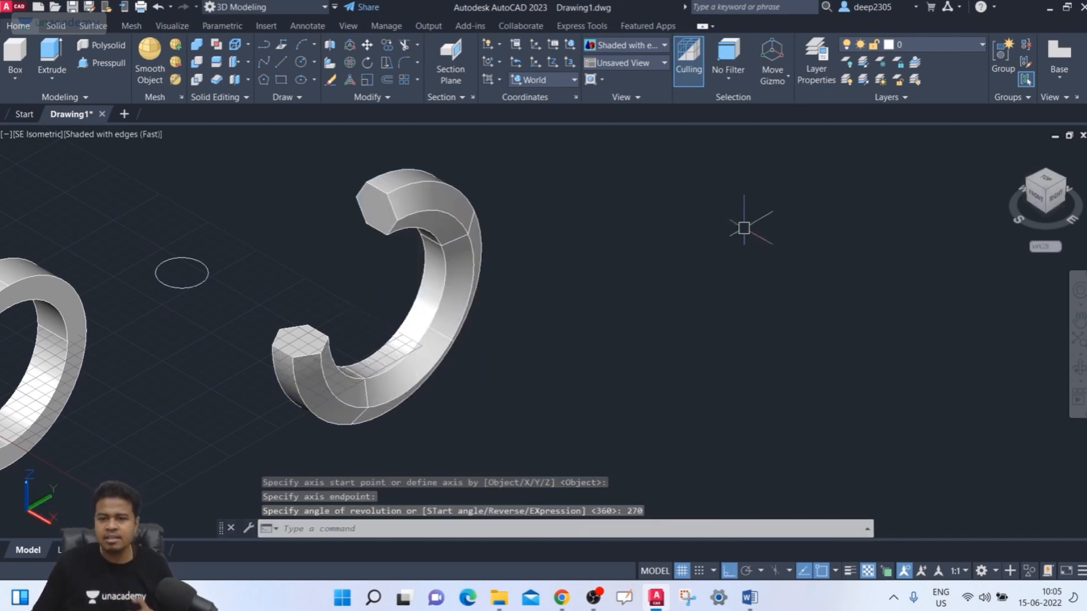
mouse_move(566, 372)
shift+middle_down()
mouse_move(538, 376)
mouse_move(474, 339)
mouse_move(453, 314)
mouse_move(460, 291)
mouse_move(524, 299)
mouse_move(572, 376)
mouse_move(512, 401)
mouse_move(563, 379)
mouse_move(566, 396)
mouse_move(549, 385)
mouse_move(498, 427)
shift+middle_up()
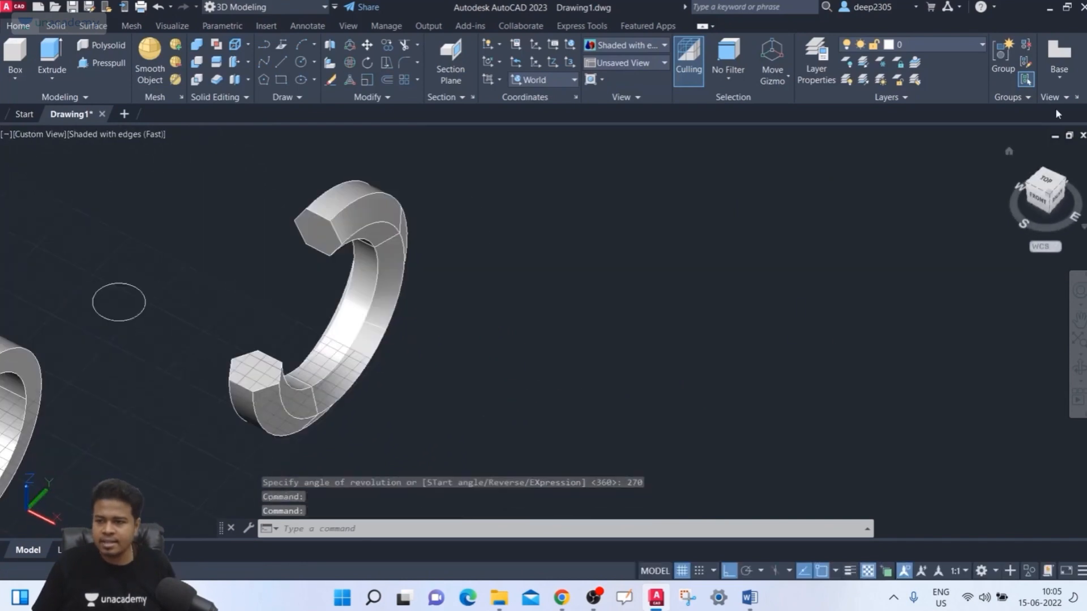
Draw a line about 125 units long parallel to X on the grid plane, beyond the circle in the Y direction
click(1049, 201)
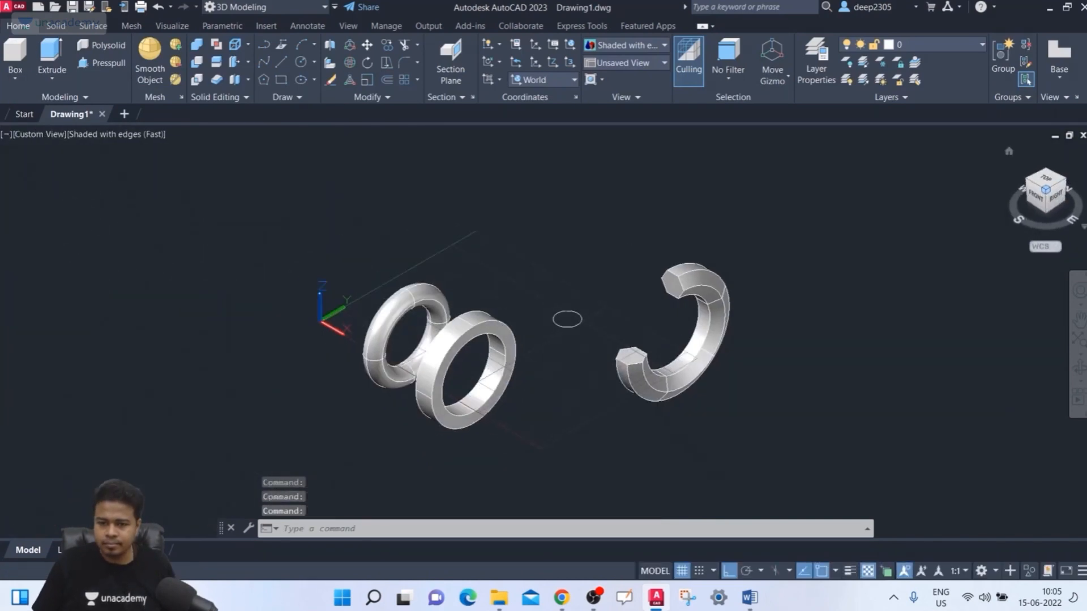
key(Return)
scroll(626, 266, up, 2)
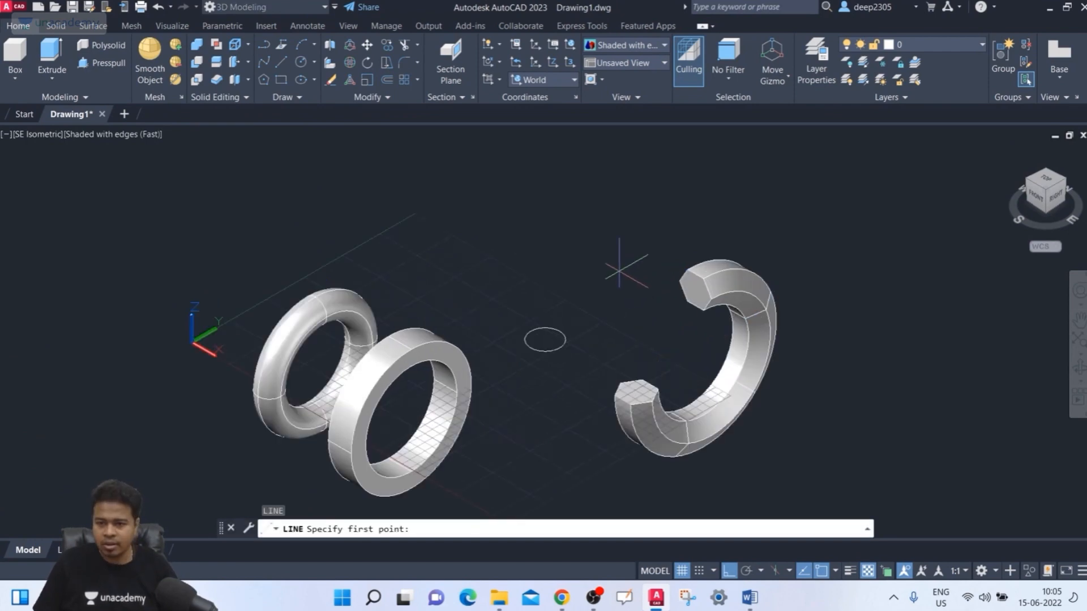
click(544, 271)
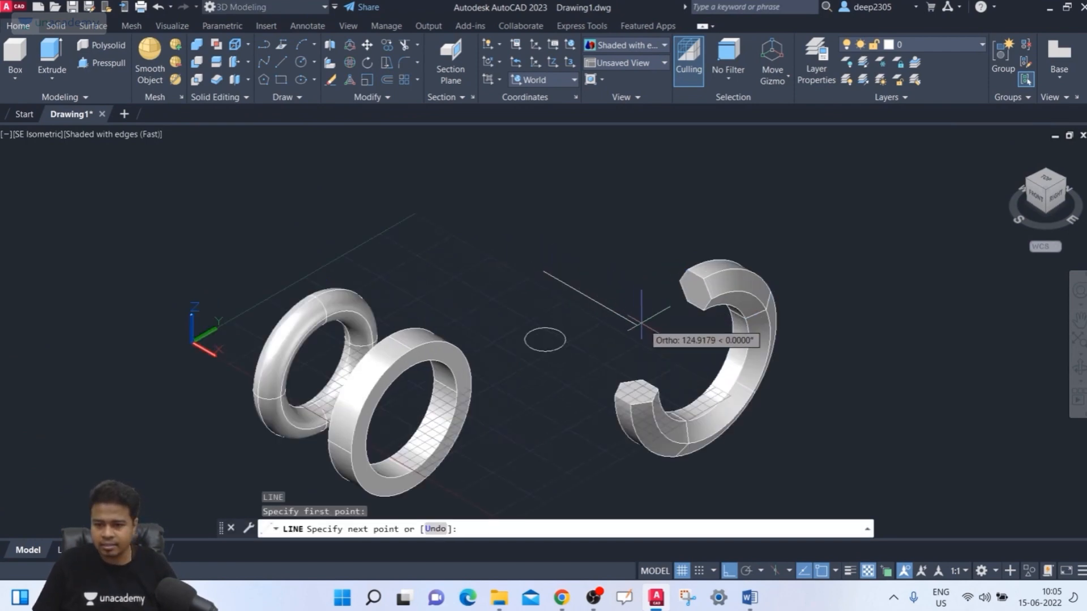
click(641, 327)
key(Return)
middle_drag(582, 282, 522, 275)
text(rev)
key(Return)
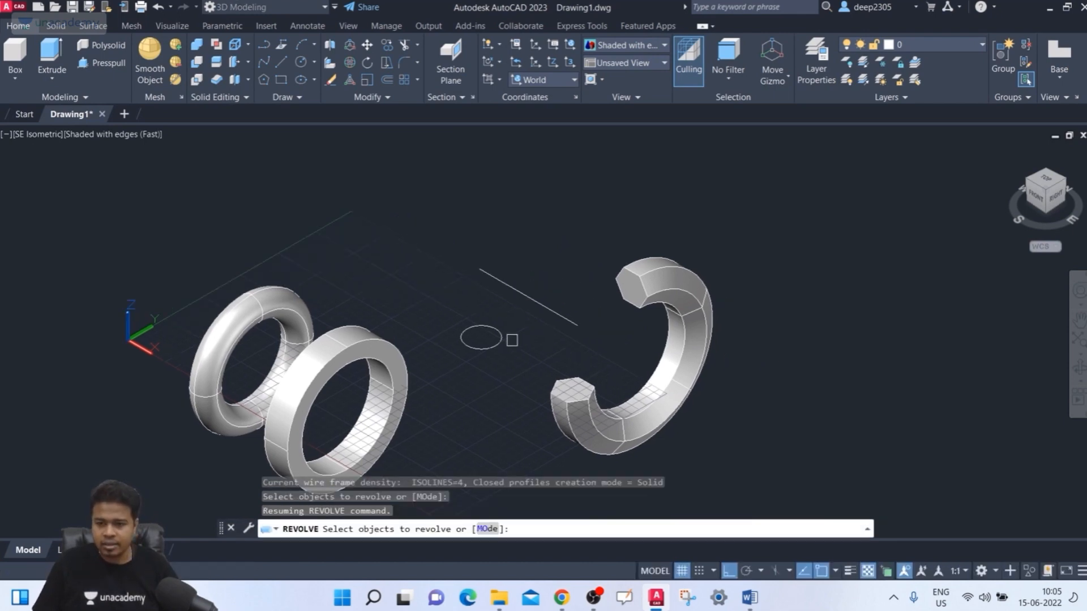
click(505, 337)
middle_drag(458, 295, 402, 282)
key(Return)
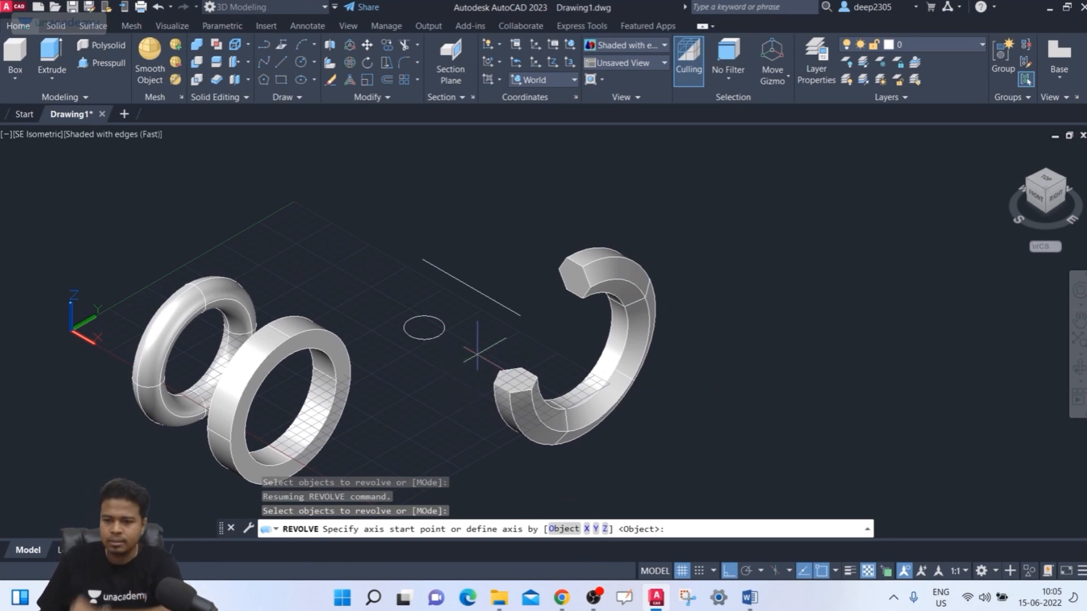
middle_drag(466, 349, 507, 274)
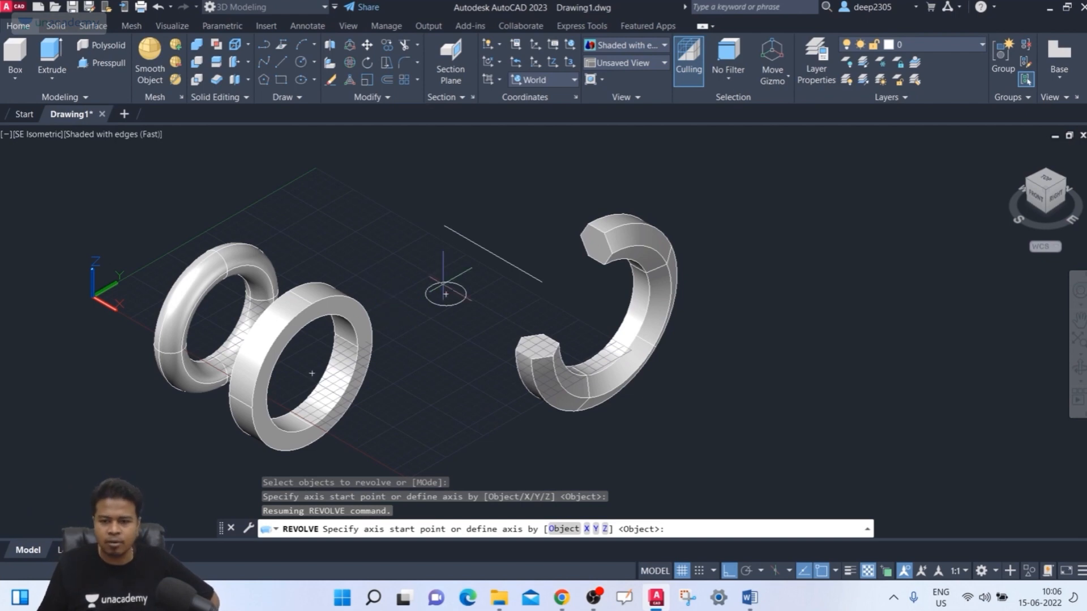
middle_drag(405, 347, 396, 349)
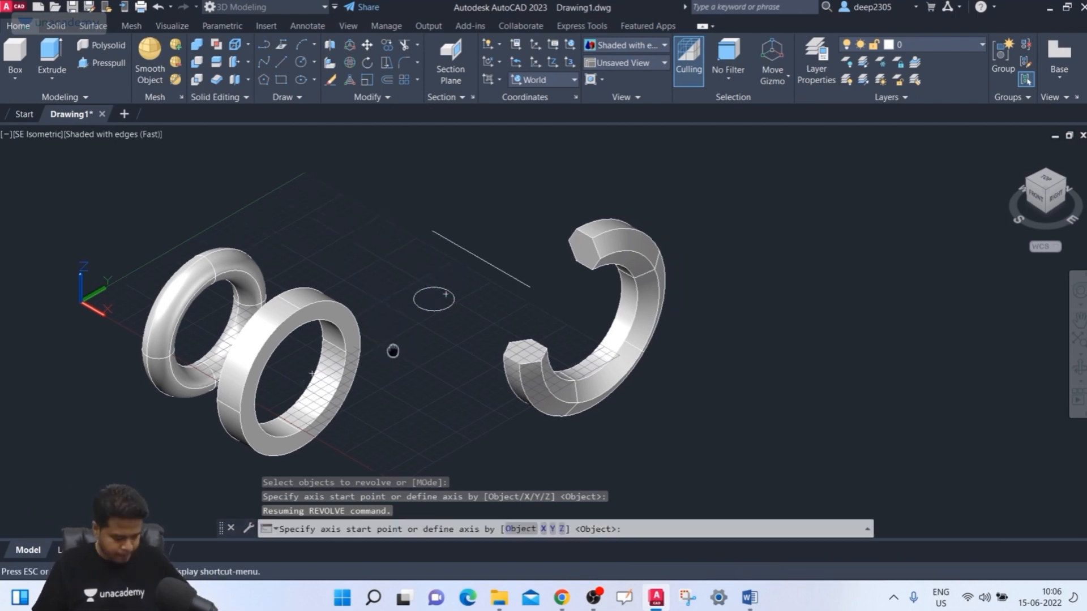
key(Escape)
Draw a second, smaller circle on the grid plane, between the rectangular ring and the existing circle's near side
text(c)
key(Return)
scroll(397, 340, up, 4)
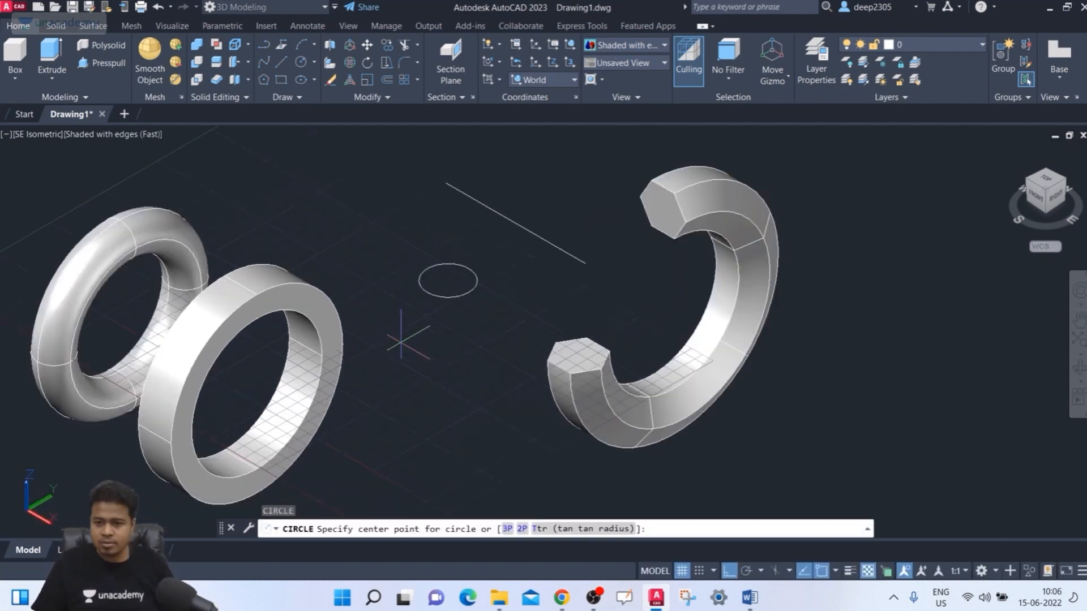
click(379, 362)
click(397, 364)
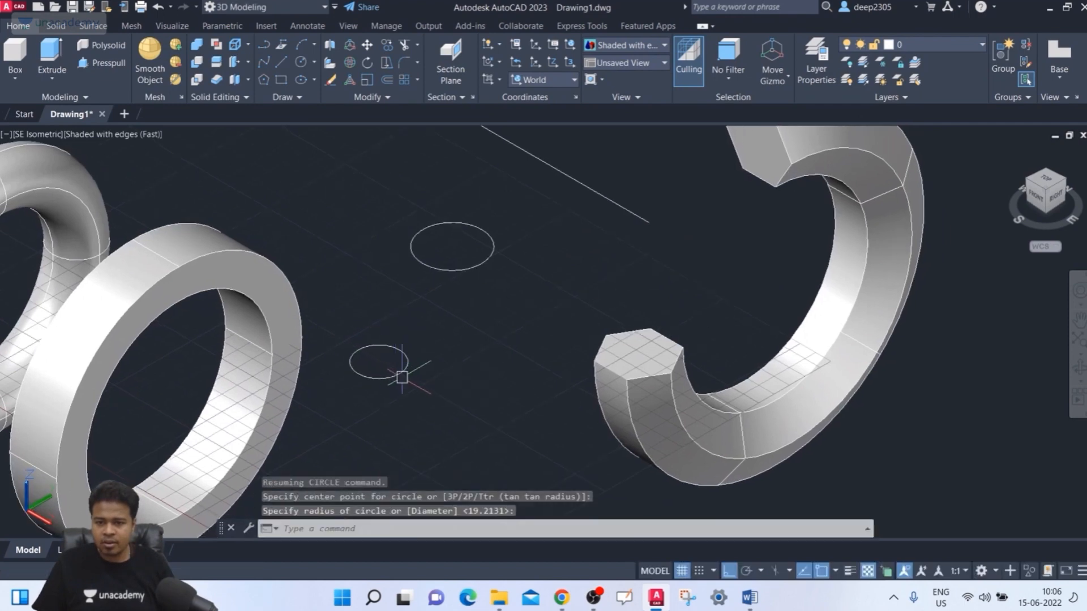
Revolve the smaller circle through 240 degrees, using the Object axis option with the drawn line as the axis
scroll(436, 396, down, 4)
text(re)
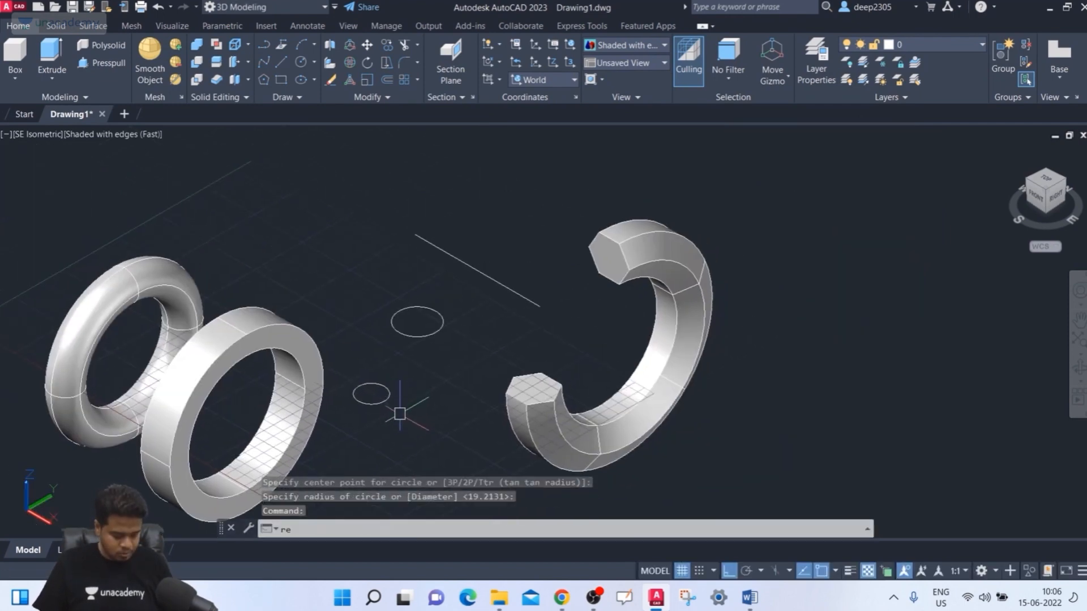
text(v)
key(Return)
click(383, 386)
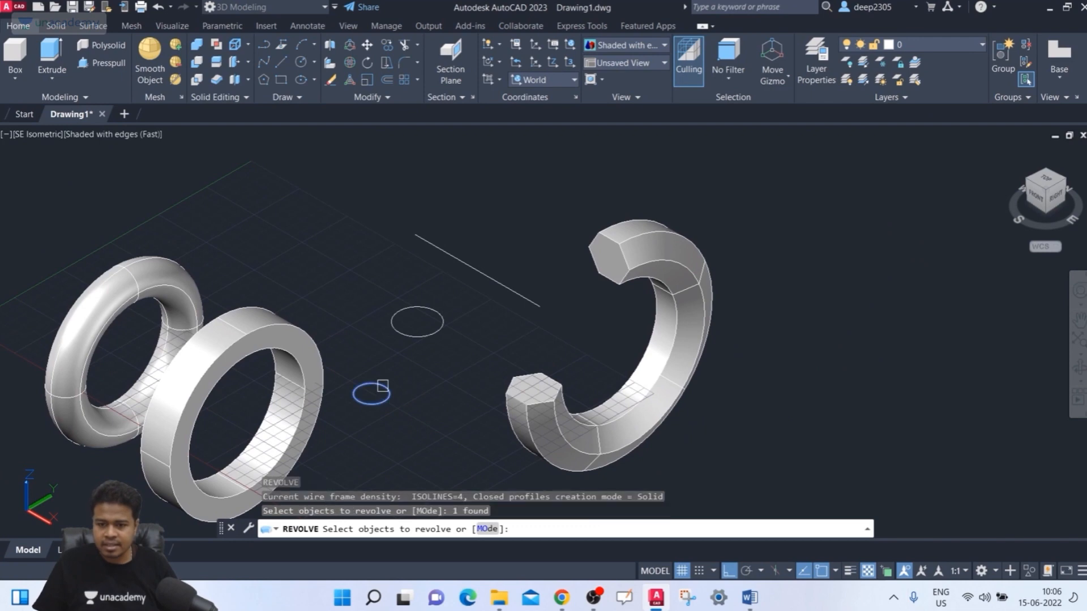
key(Return)
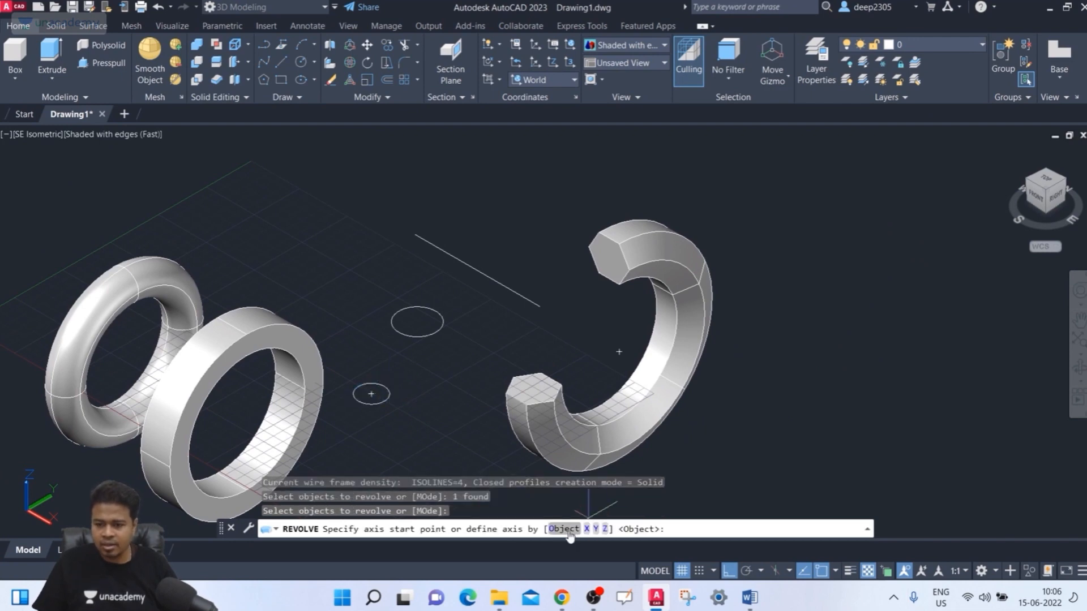
text(o)
key(Return)
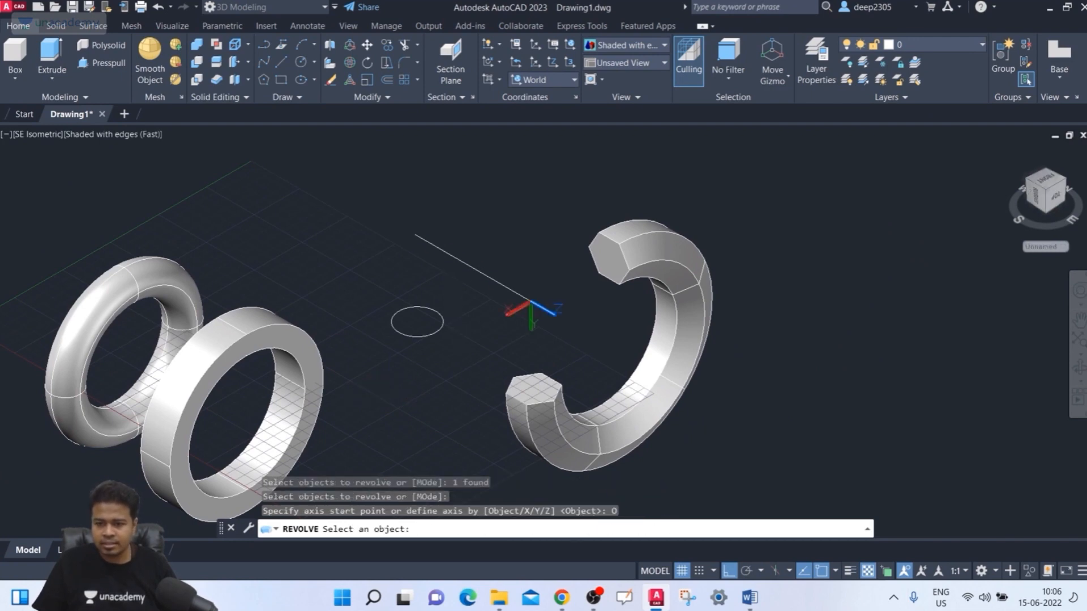
click(524, 298)
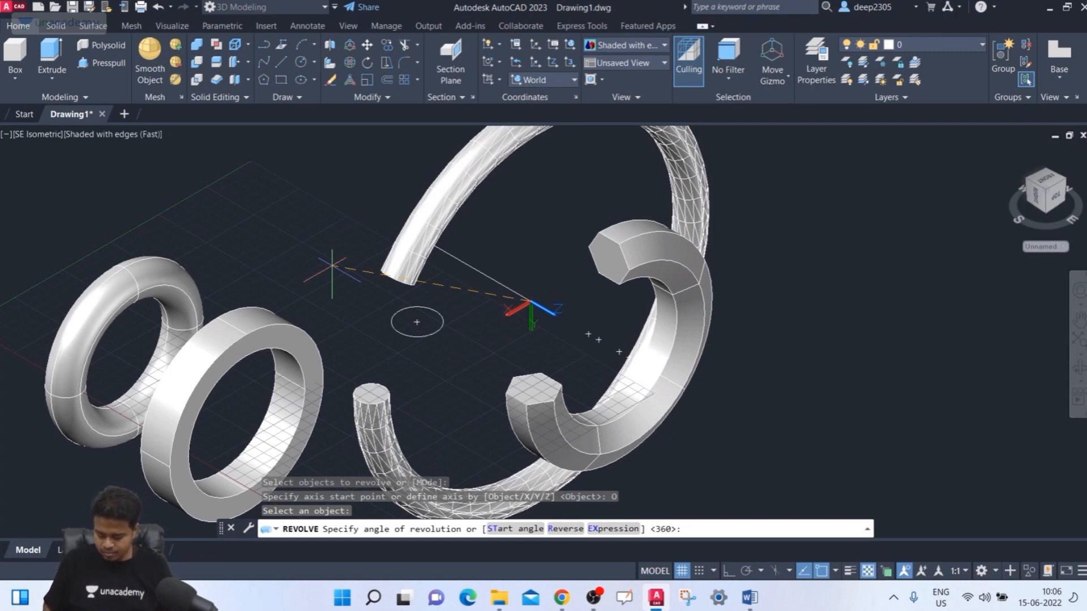
key(Return)
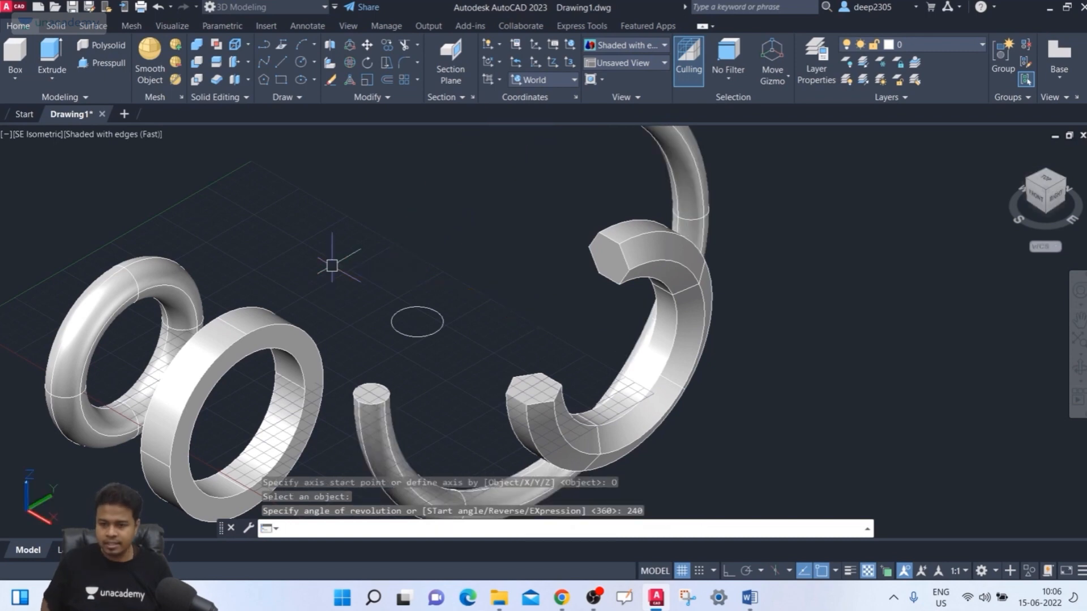
Examine the revolved circular arc solid in a side-on view and from the SE Isometric direction
scroll(659, 208, down, 3)
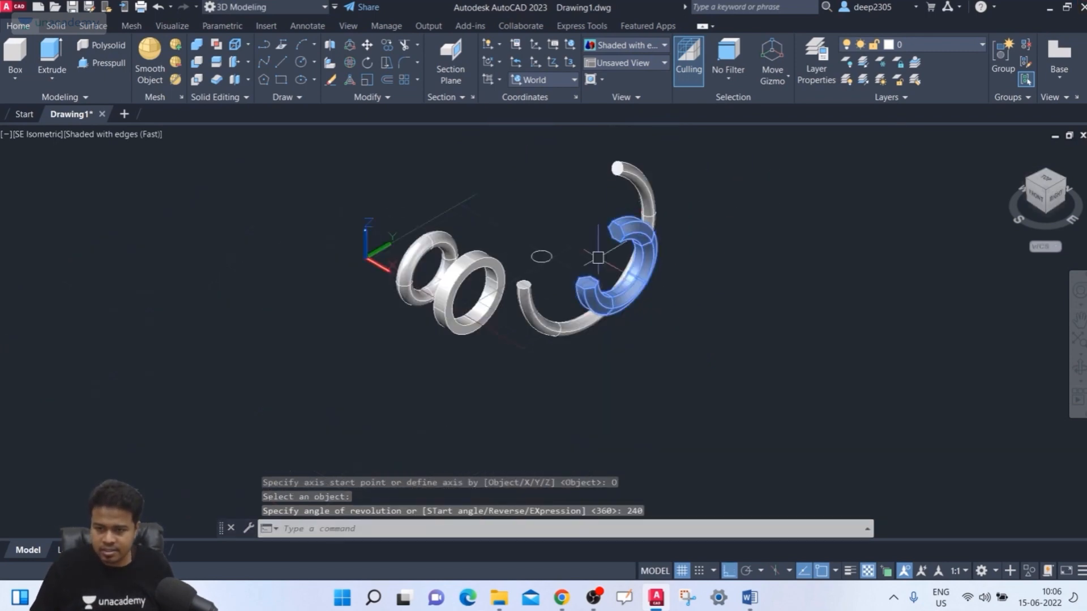
shift+middle_drag(657, 210, 522, 259)
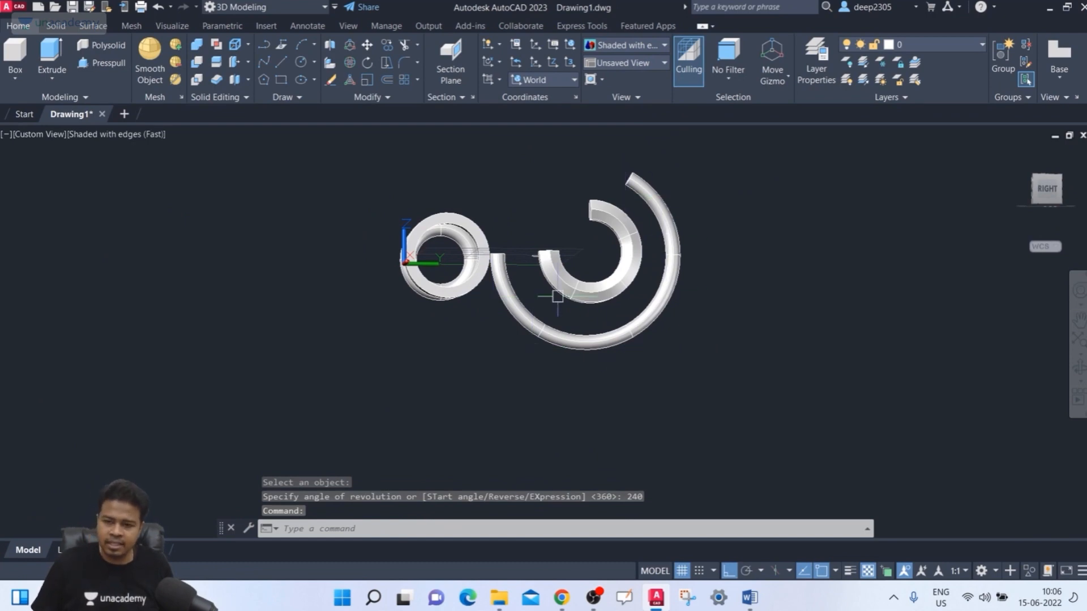
click(498, 256)
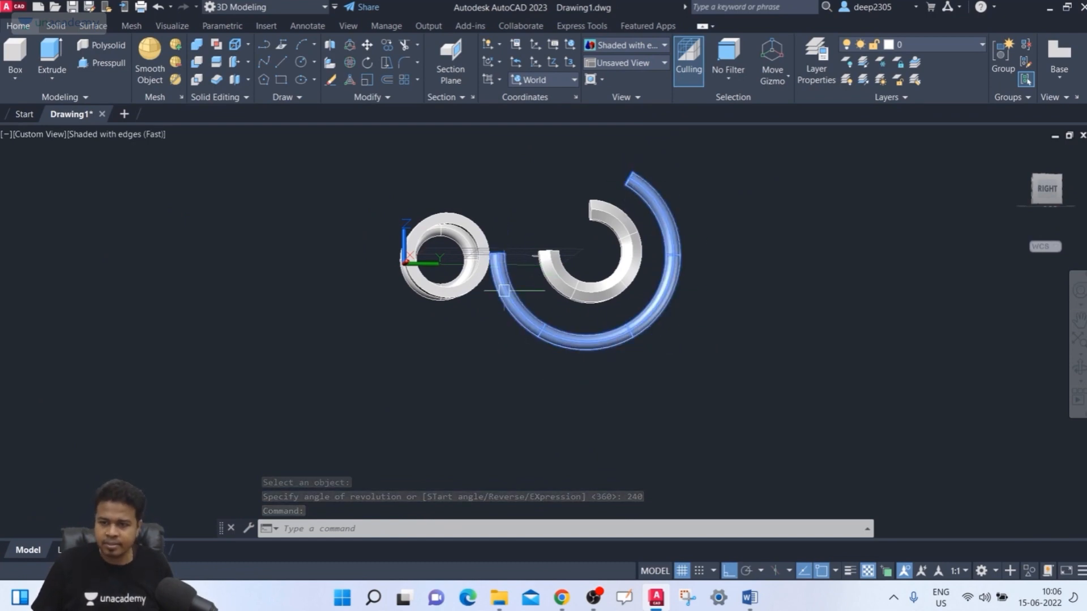
key(Escape)
scroll(520, 263, up, 5)
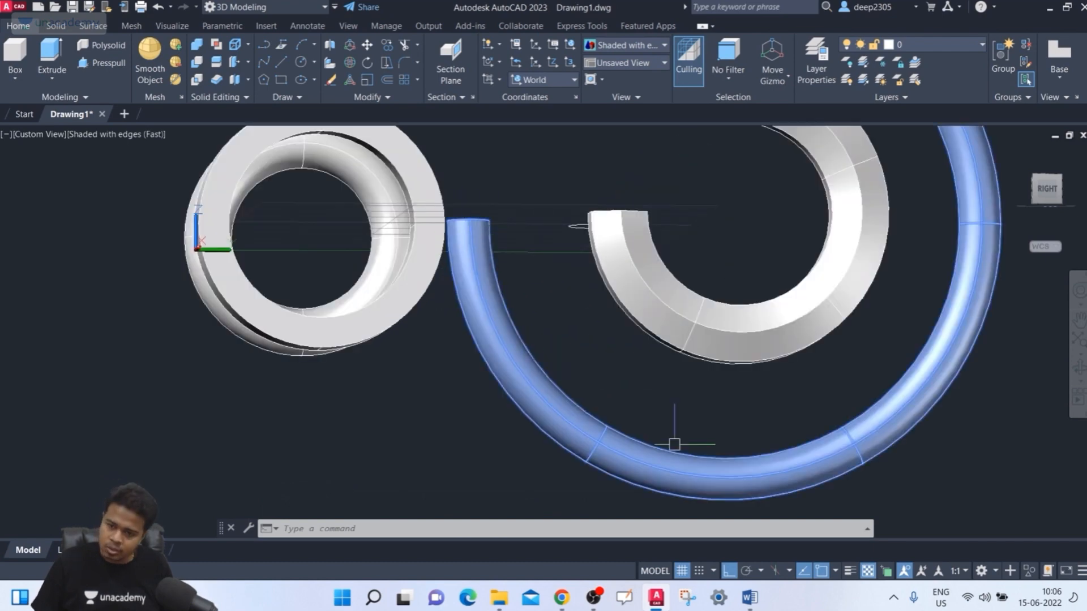
scroll(957, 326, down, 6)
shift+middle_drag(829, 306, 936, 250)
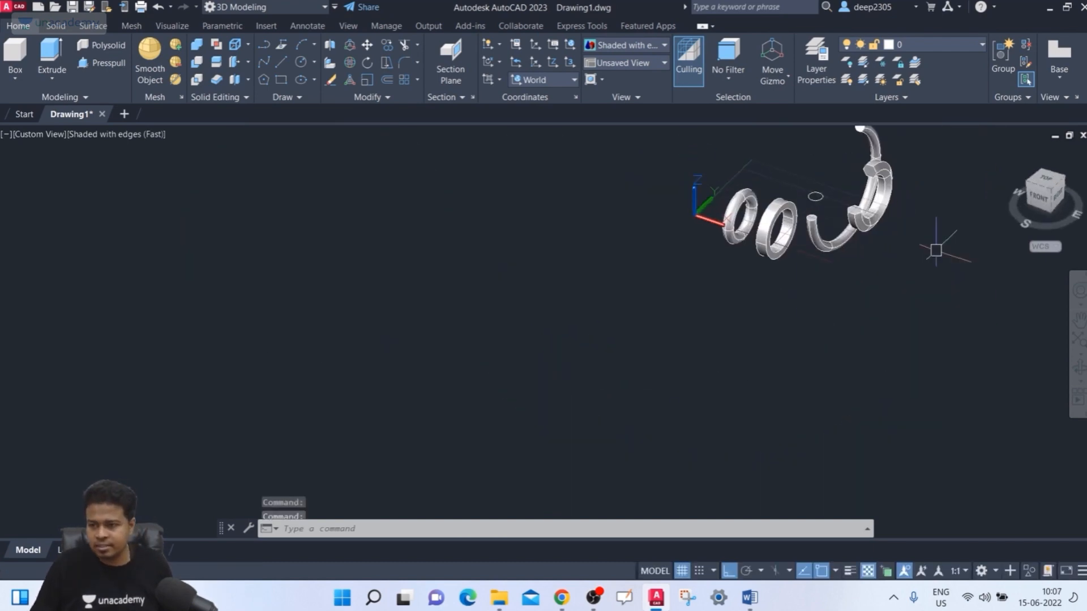
click(1047, 191)
scroll(509, 315, up, 4)
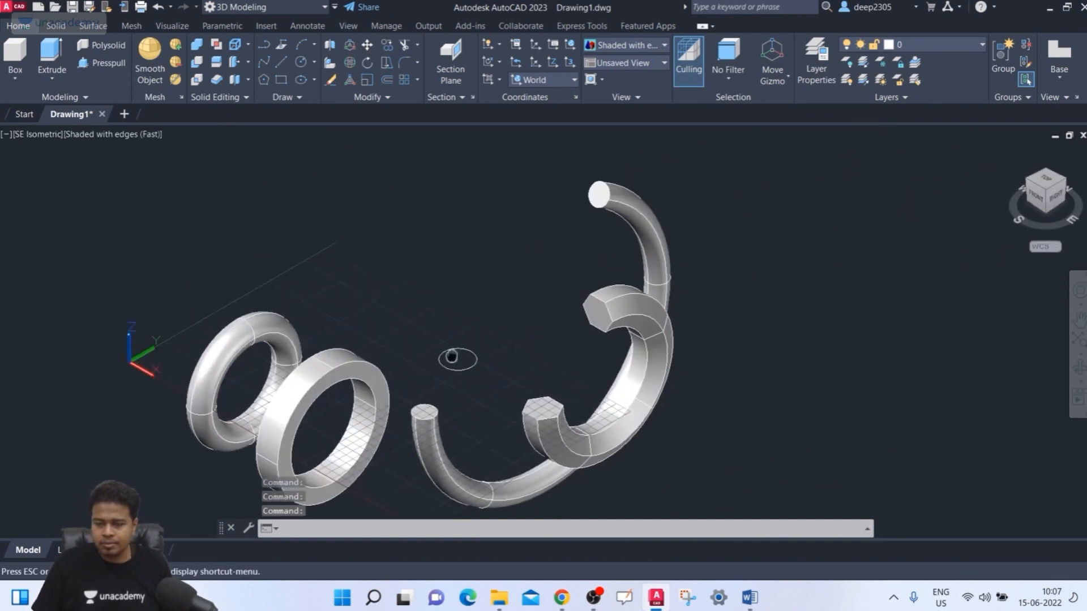
scroll(453, 374, up, 1)
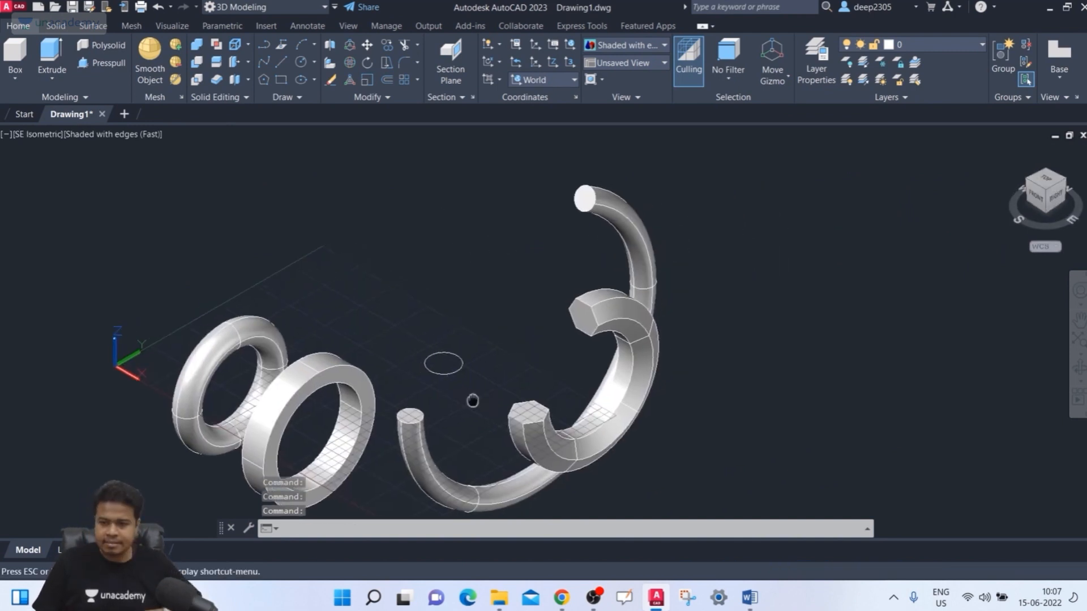
text(line)
key(Return)
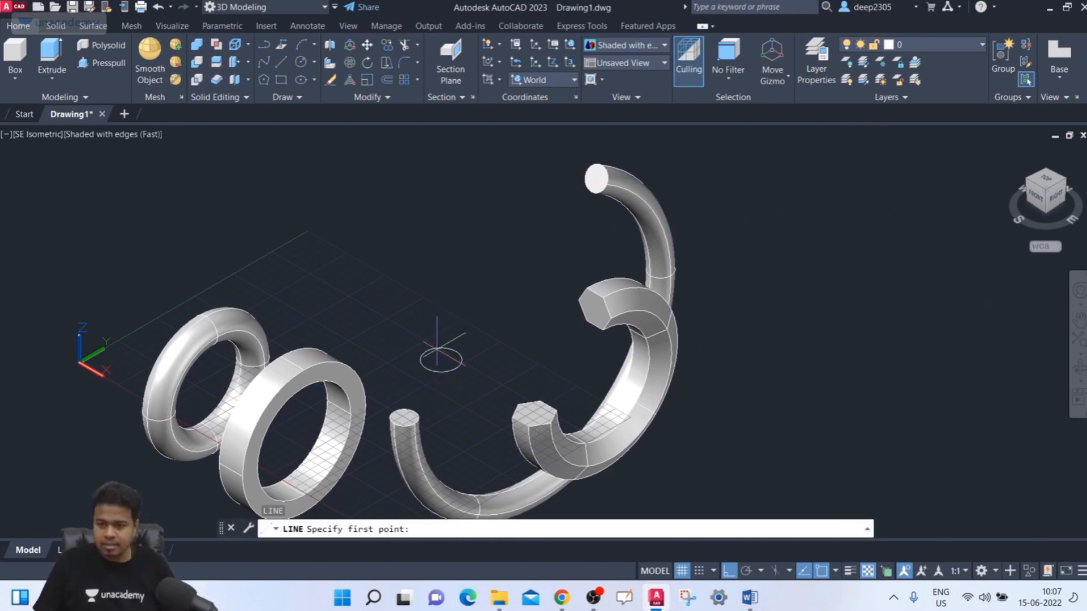
key(Escape)
key(Escape)
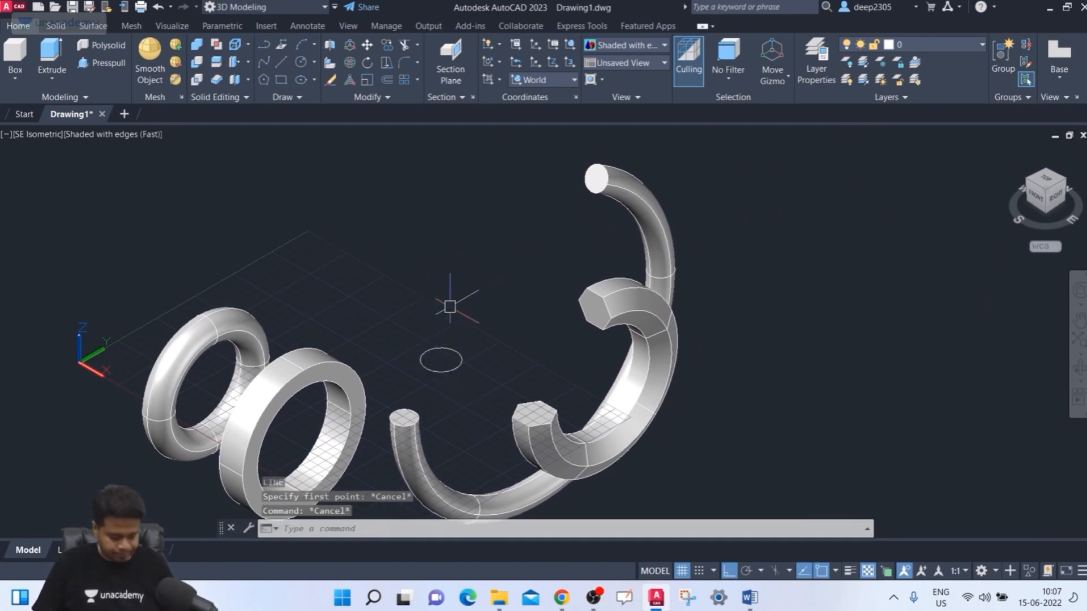
Revolve the remaining circle around the X axis through 250 degrees as a solid
middle_drag(444, 308, 429, 324)
text(rev)
key(Return)
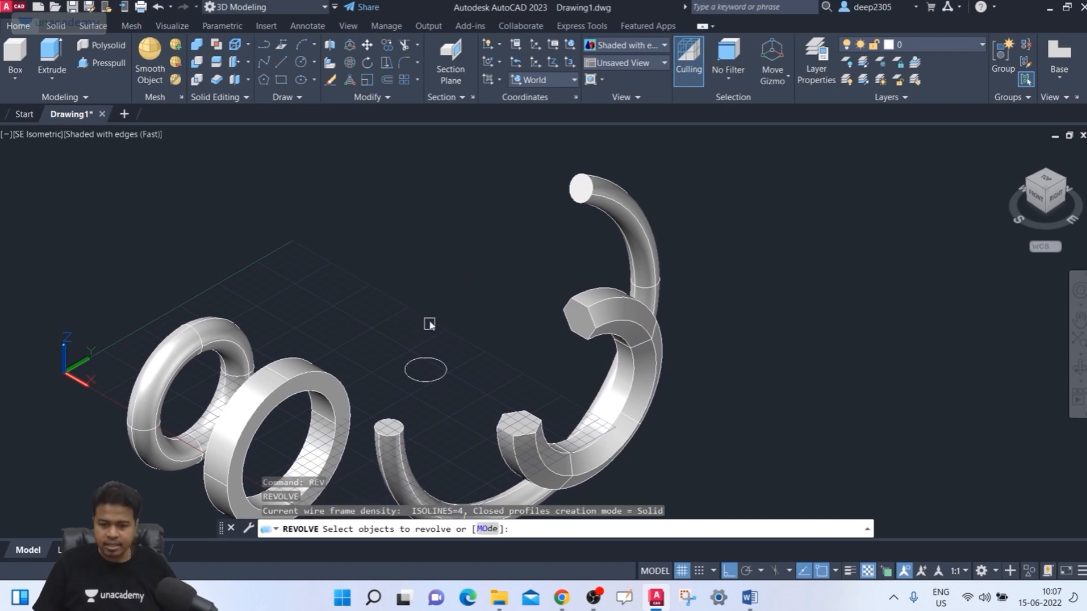
middle_drag(450, 344, 422, 332)
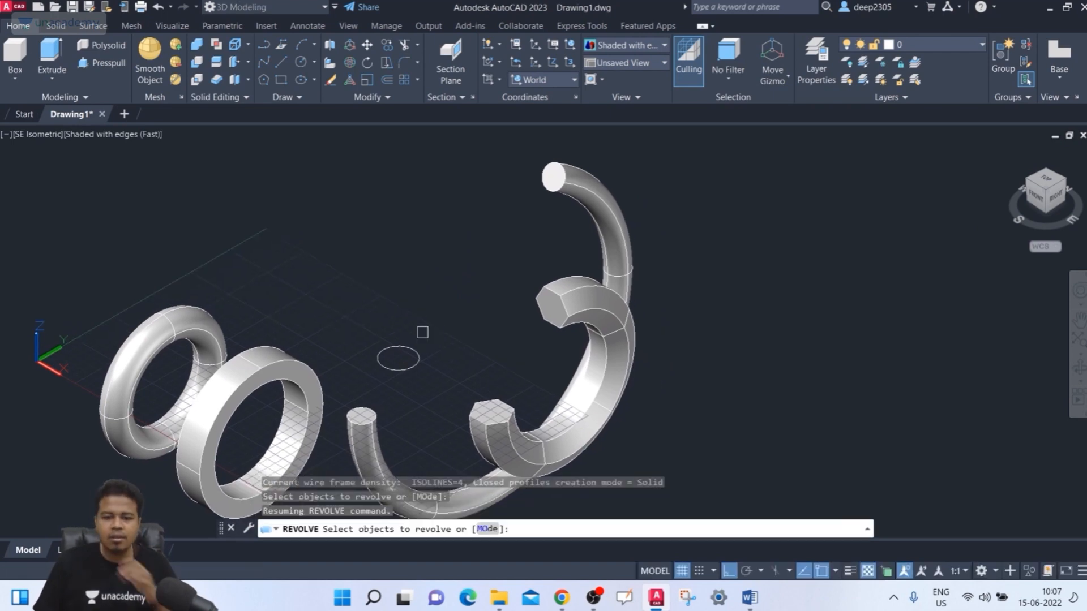
click(406, 370)
key(Return)
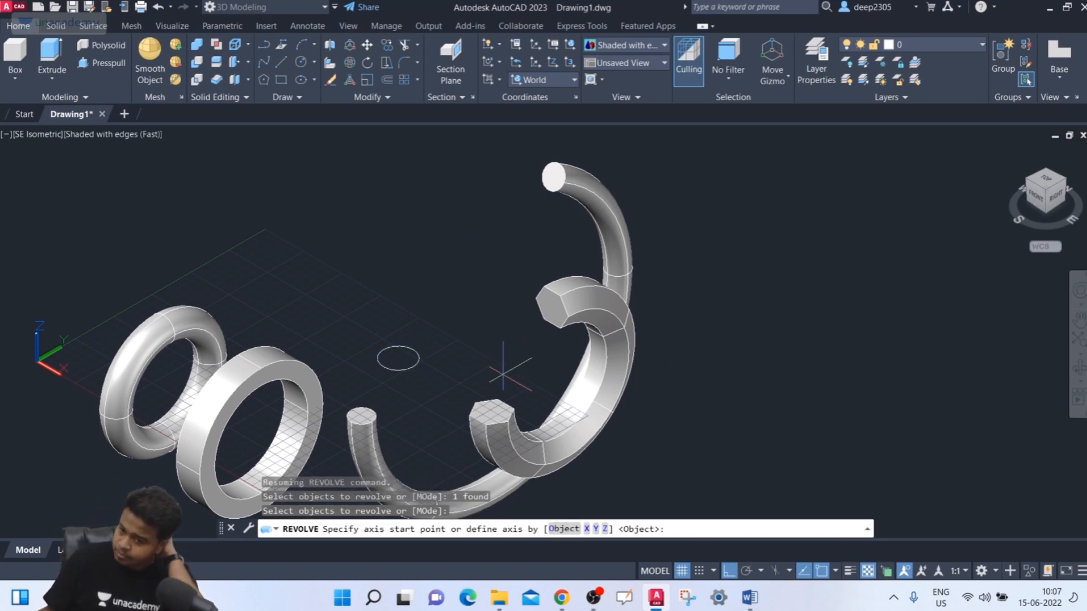
click(587, 531)
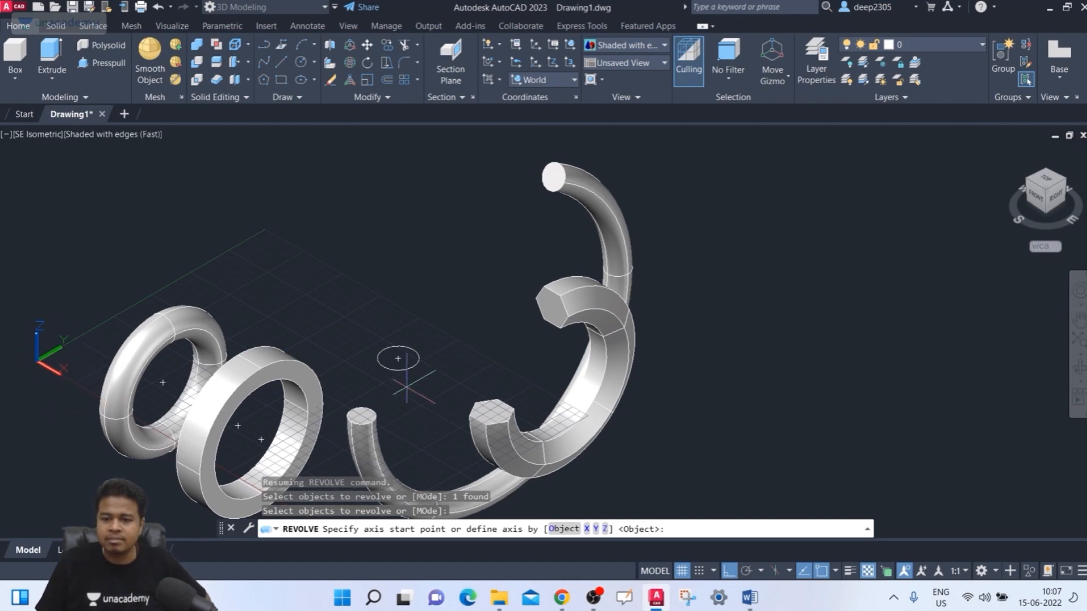
click(588, 530)
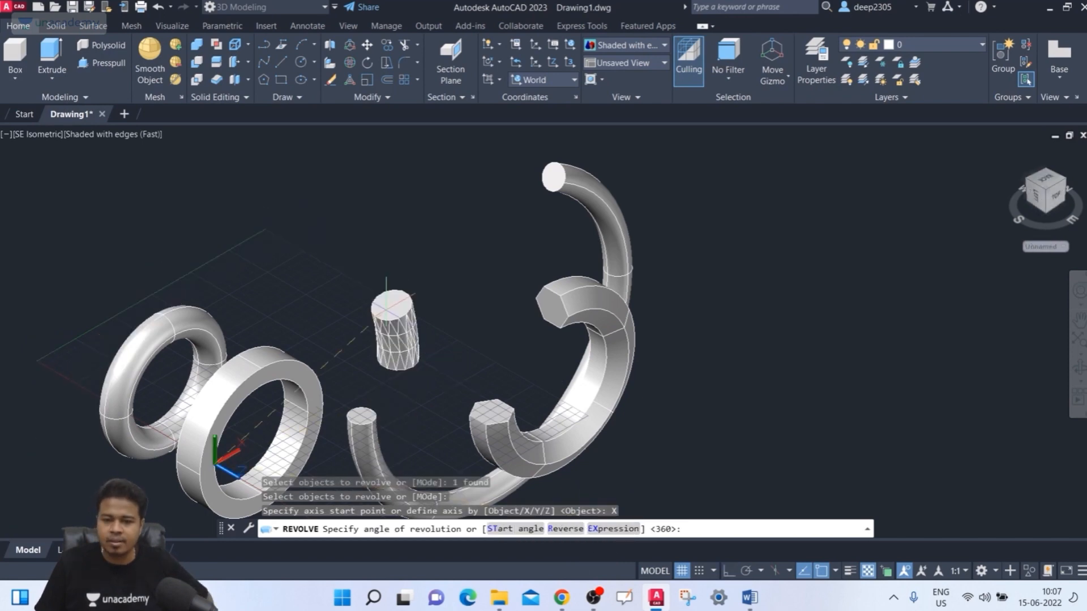
middle_drag(91, 426, 123, 328)
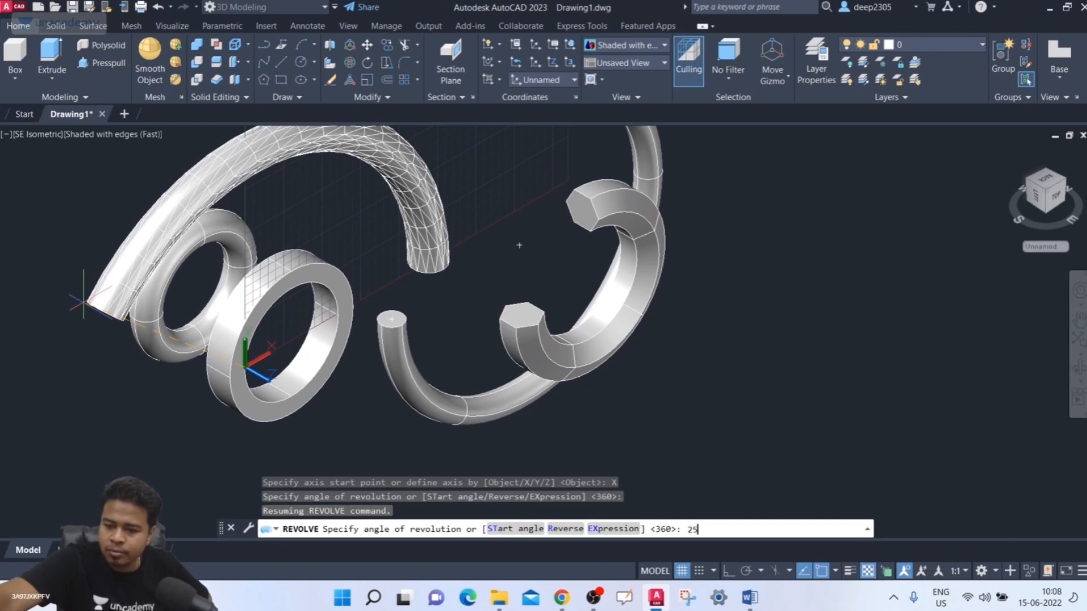
key(Return)
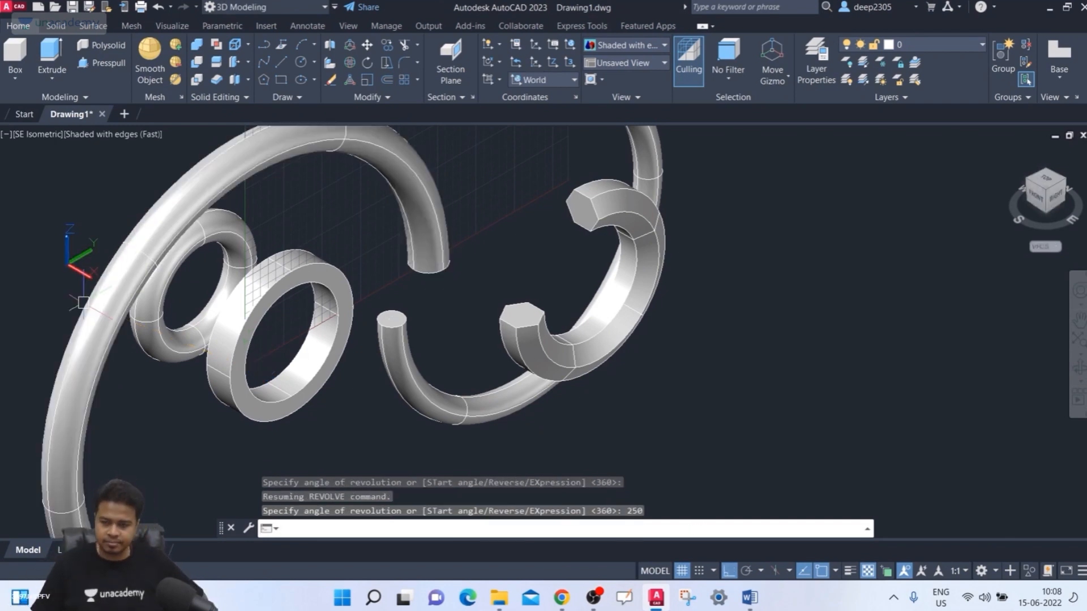
Examine the large solid revolved around the X axis and how it sits relative to the other revolved solids
scroll(324, 136, down, 3)
middle_drag(403, 223, 346, 275)
scroll(307, 240, up, 4)
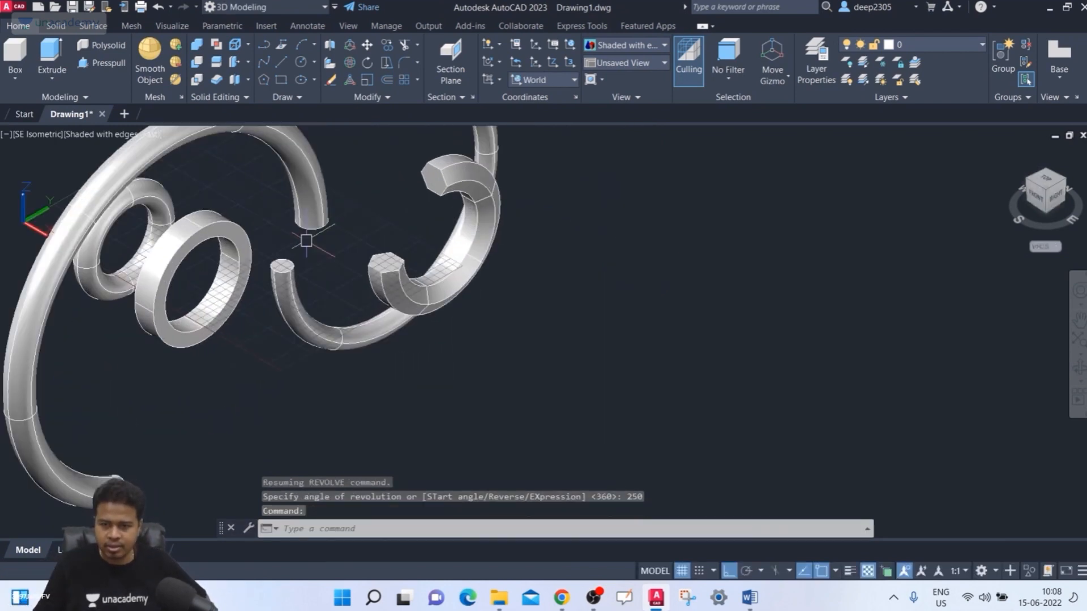
scroll(306, 241, down, 5)
scroll(306, 241, up, 4)
scroll(303, 235, down, 7)
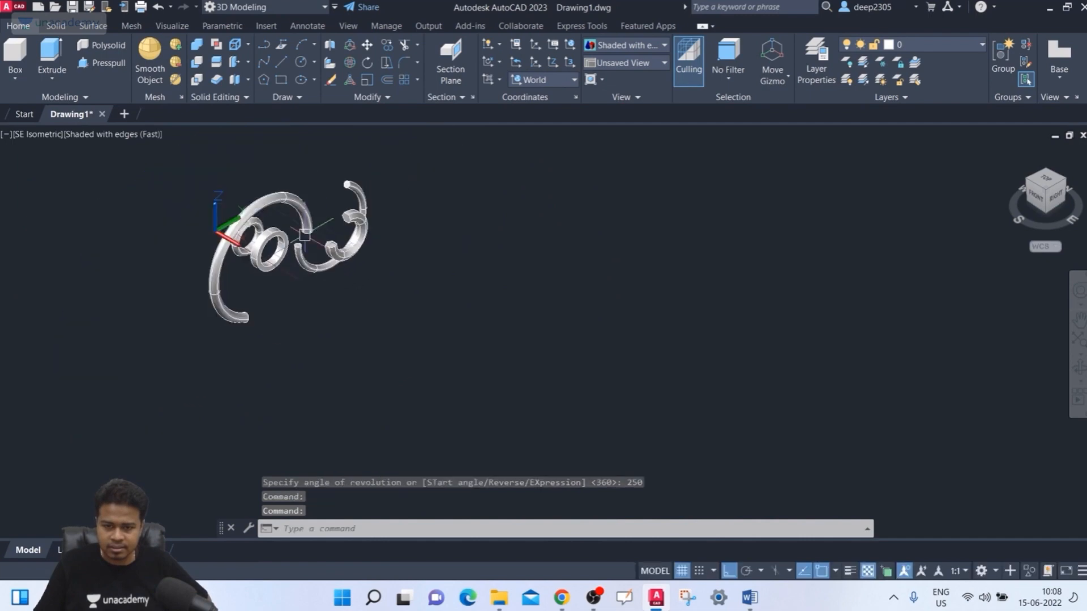
scroll(255, 235, up, 4)
scroll(317, 265, up, 4)
scroll(317, 265, down, 4)
scroll(318, 264, up, 2)
scroll(320, 265, down, 6)
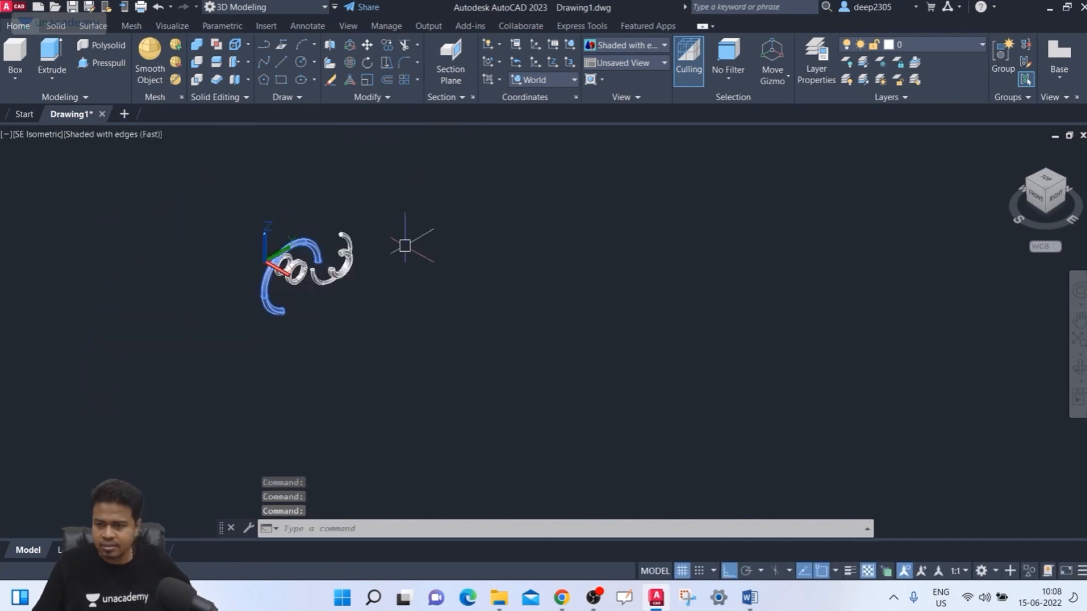
shift+middle_drag(447, 309, 578, 268)
scroll(285, 251, up, 6)
scroll(289, 260, down, 6)
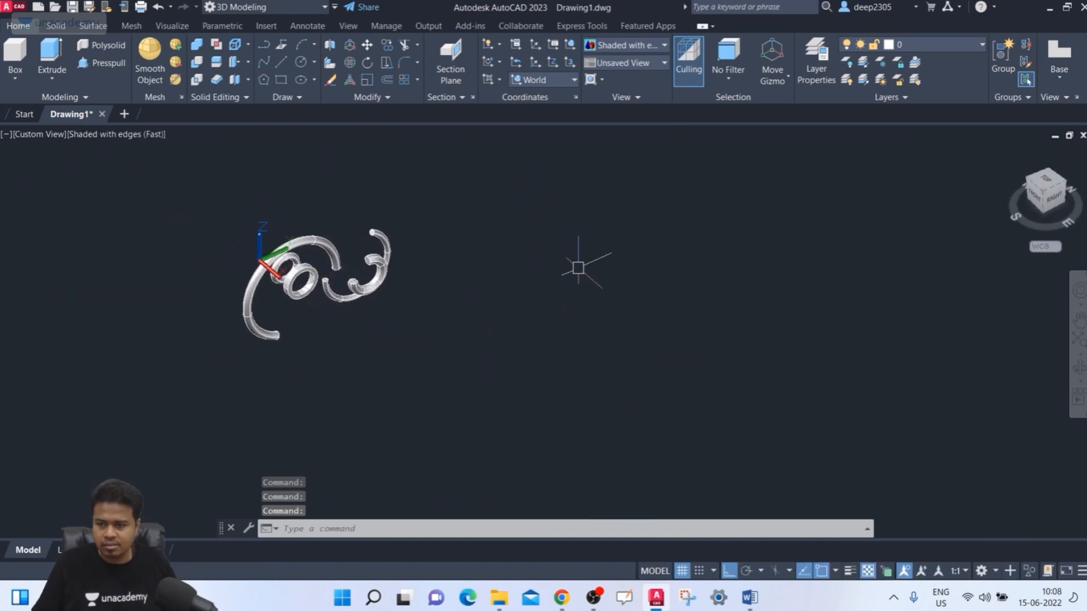
Examine all the revolved solids together from the SE Isometric direction
click(1041, 193)
scroll(607, 323, down, 4)
scroll(605, 322, up, 6)
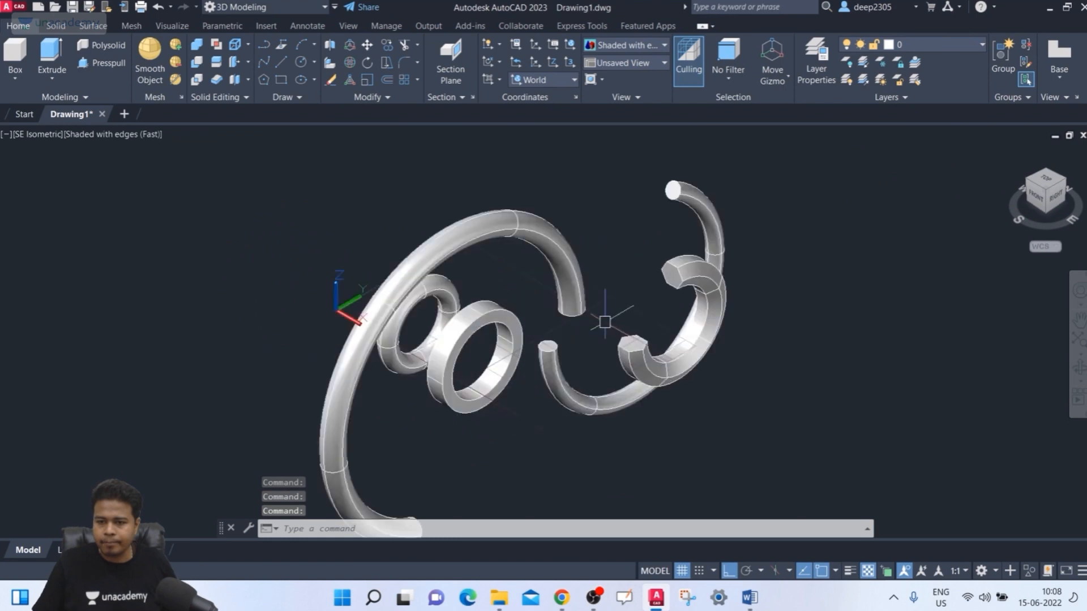
middle_drag(600, 322, 457, 317)
scroll(513, 271, down, 3)
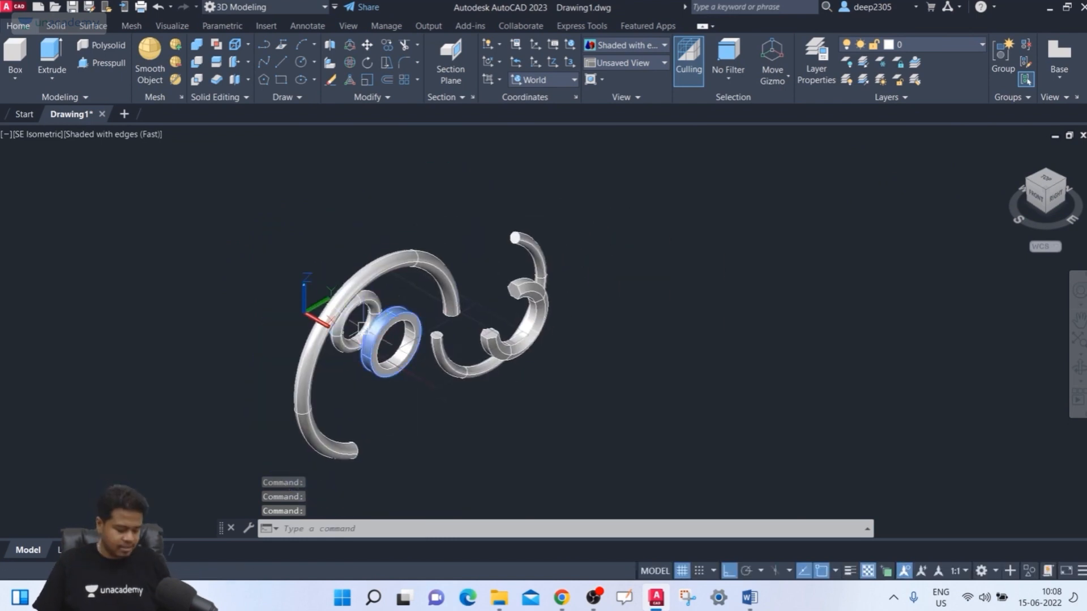
key(ctrl+z)
key(ctrl+z)
key(ctrl+z)
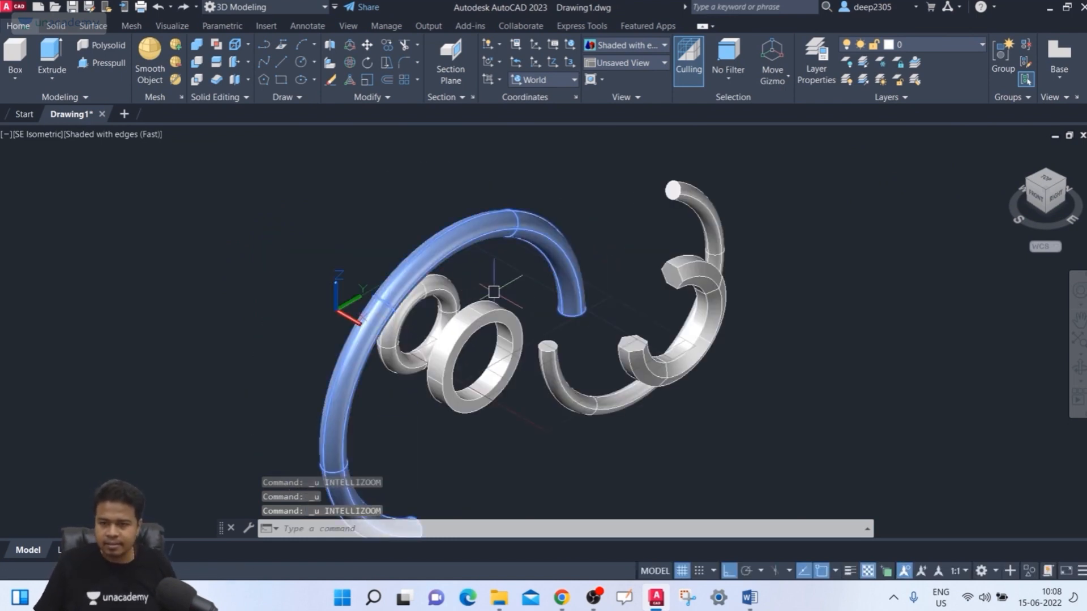
Erase all five revolved solids from the drawing
scroll(494, 292, down, 3)
middle_drag(494, 291, 335, 272)
click(583, 189)
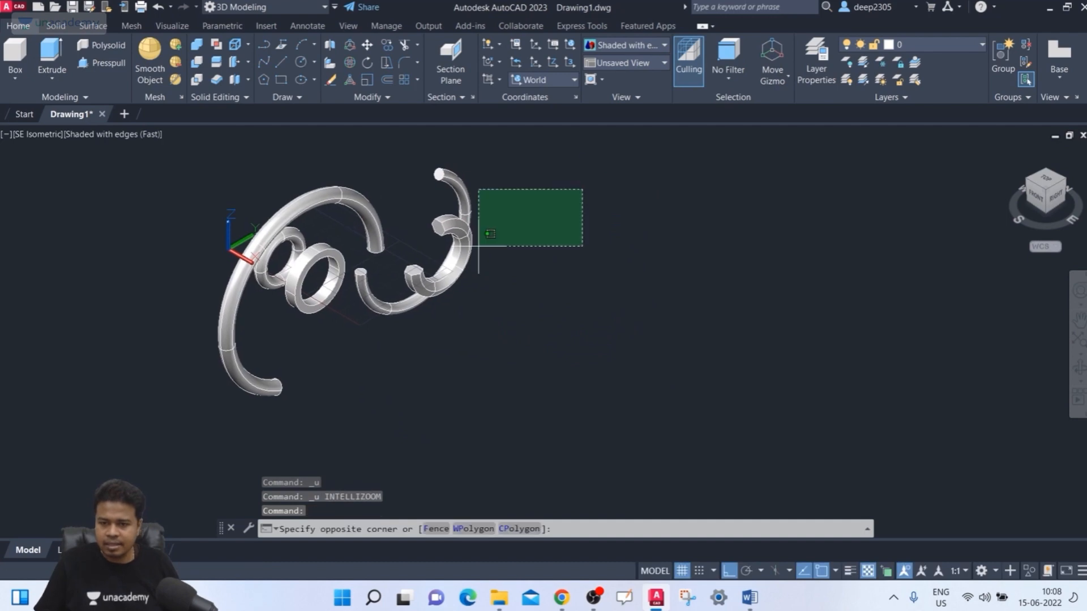
click(238, 357)
key(Delete)
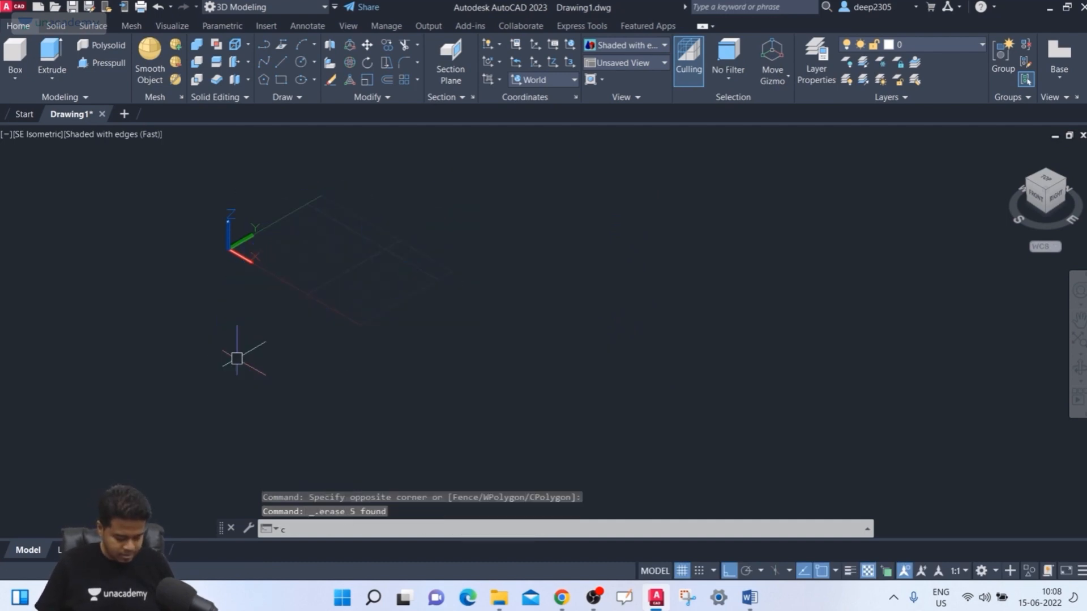
Draw a small circle on the XY plane, clear of both the X and Y axes
key(Return)
scroll(323, 247, up, 2)
middle_drag(342, 245, 299, 304)
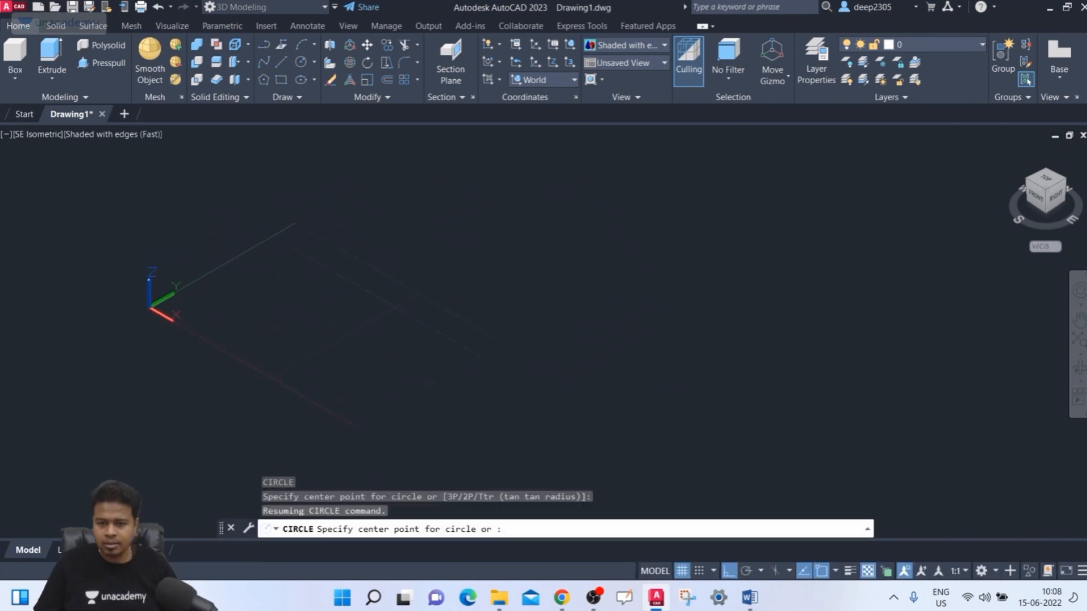
click(320, 297)
click(333, 306)
middle_drag(312, 347, 328, 382)
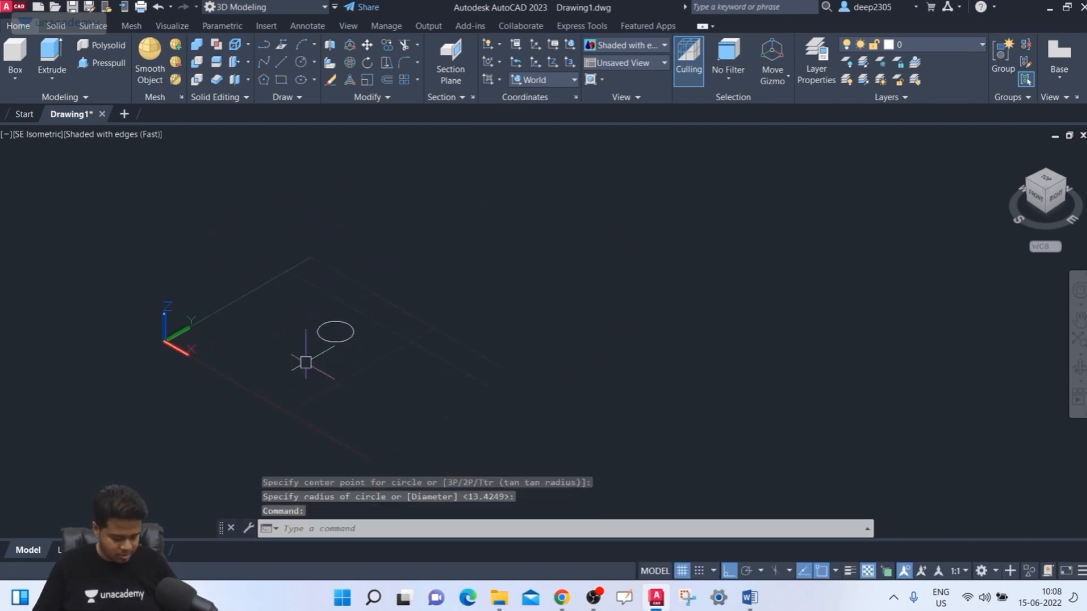
Revolve the circle around the Y axis through 120 degrees as a solid
text(rev)
key(Return)
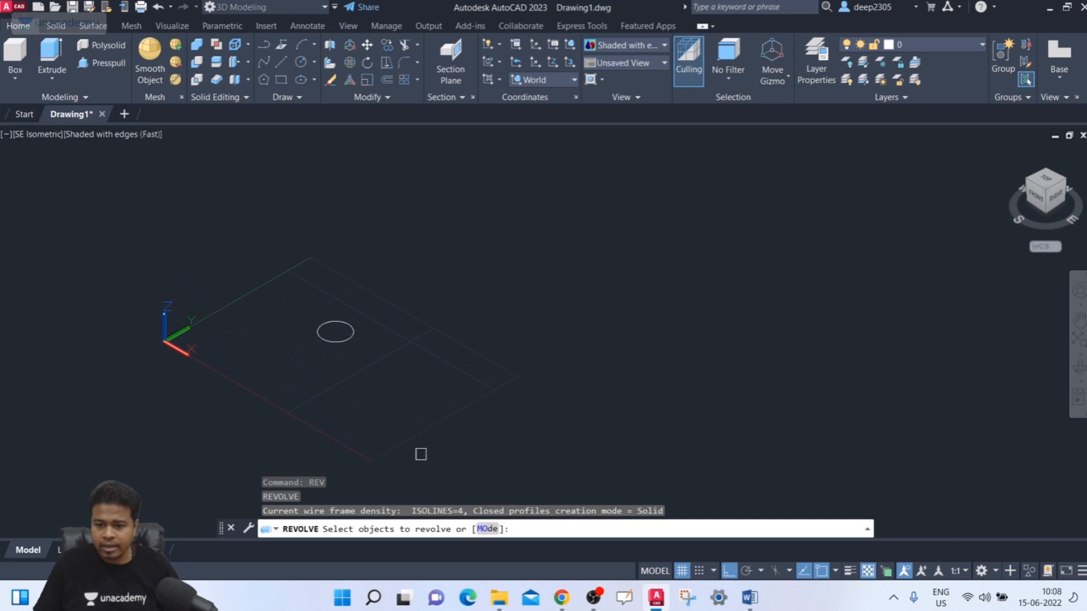
click(350, 338)
key(Return)
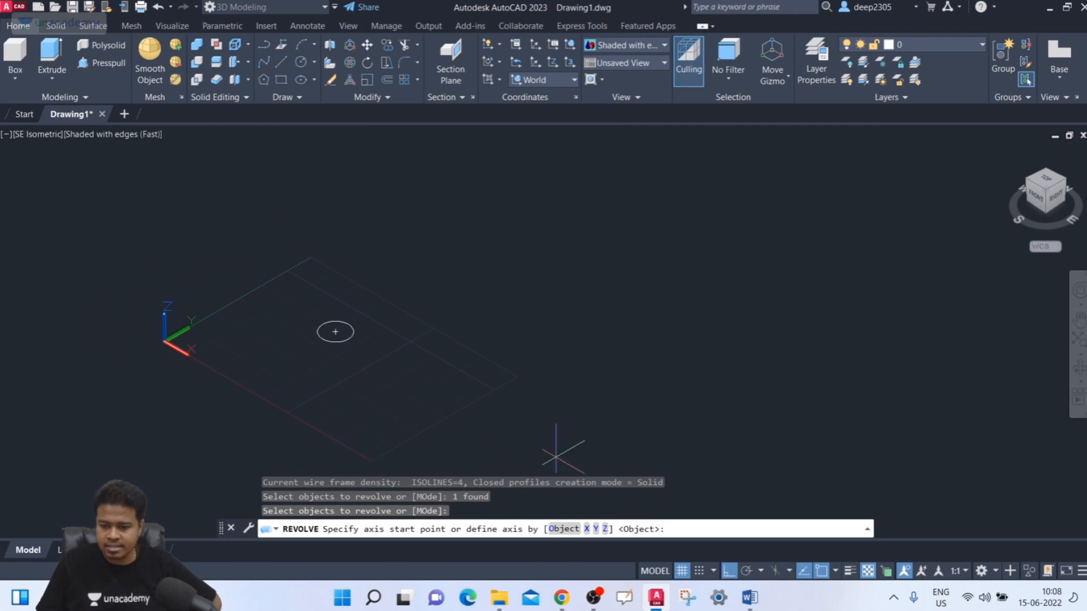
click(598, 531)
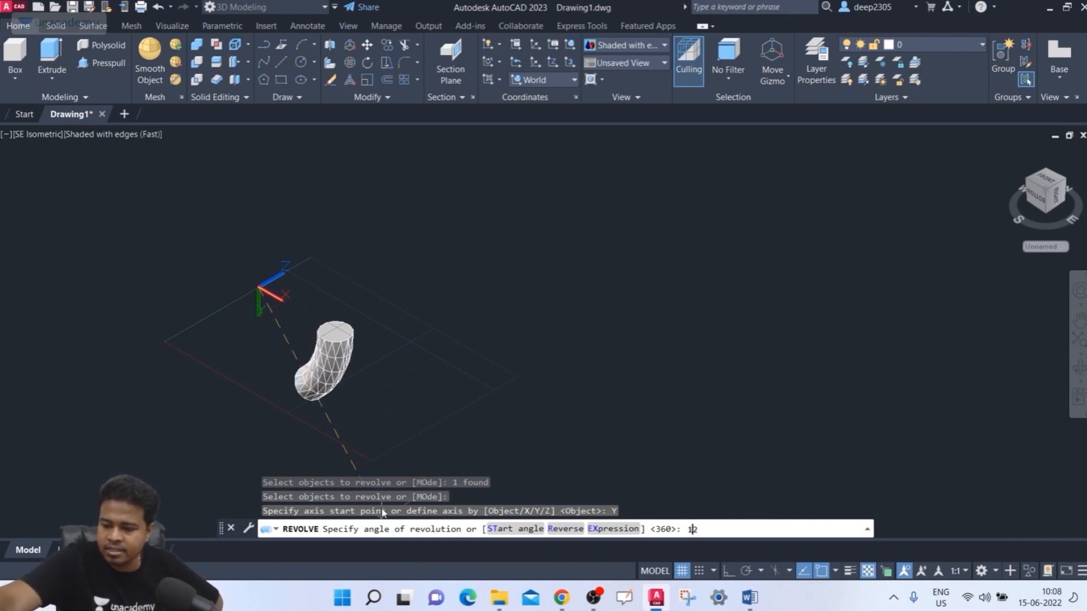
key(Return)
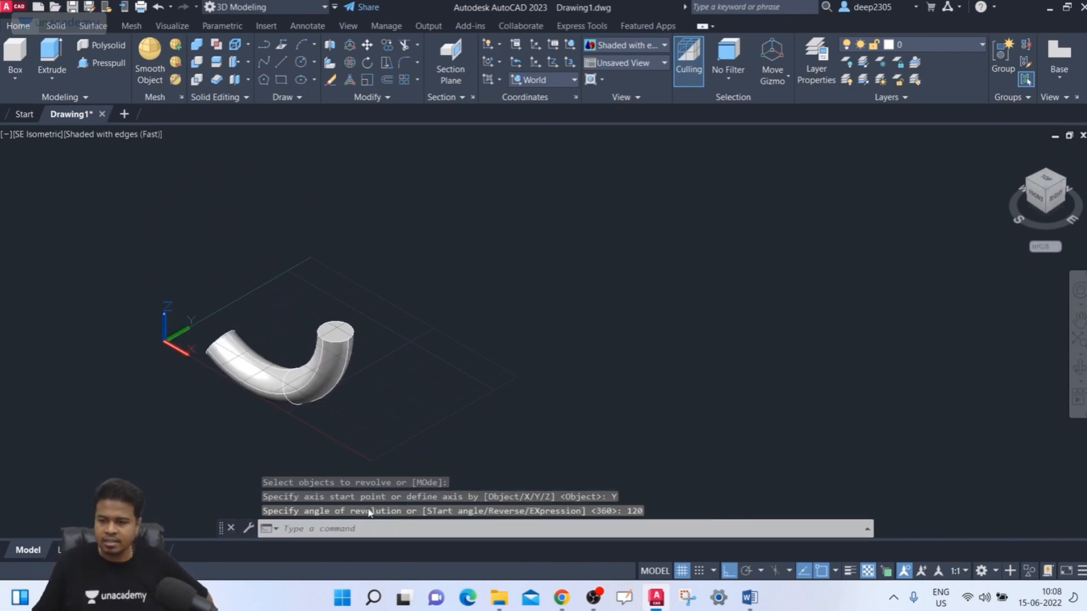
Inspect the solid revolved around the Y axis, restore the SE Isometric view and erase the solid
shift+middle_drag(517, 323, 908, 235)
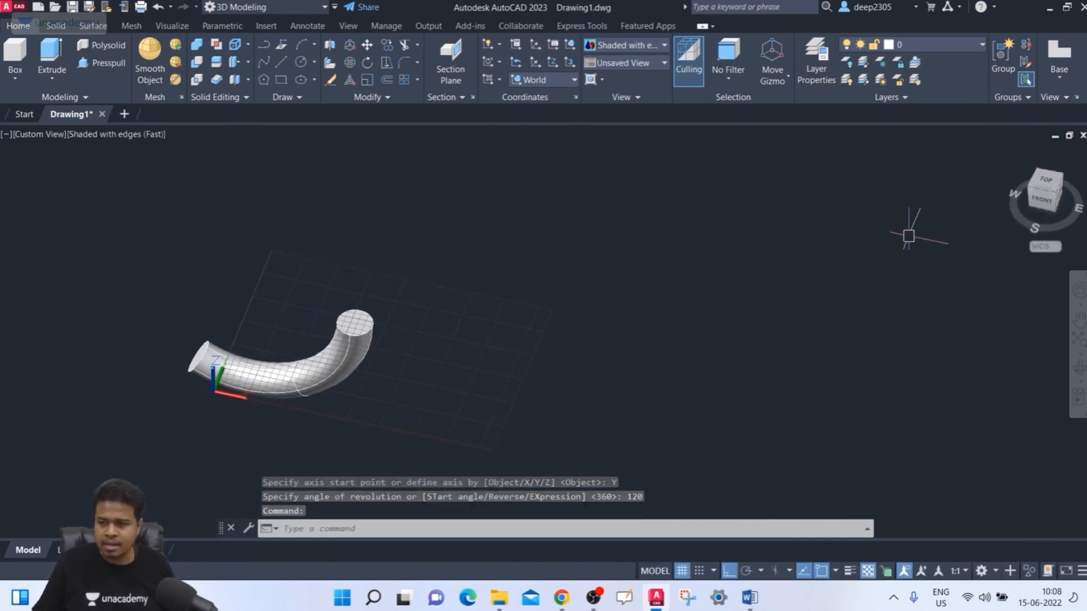
click(1054, 198)
click(648, 373)
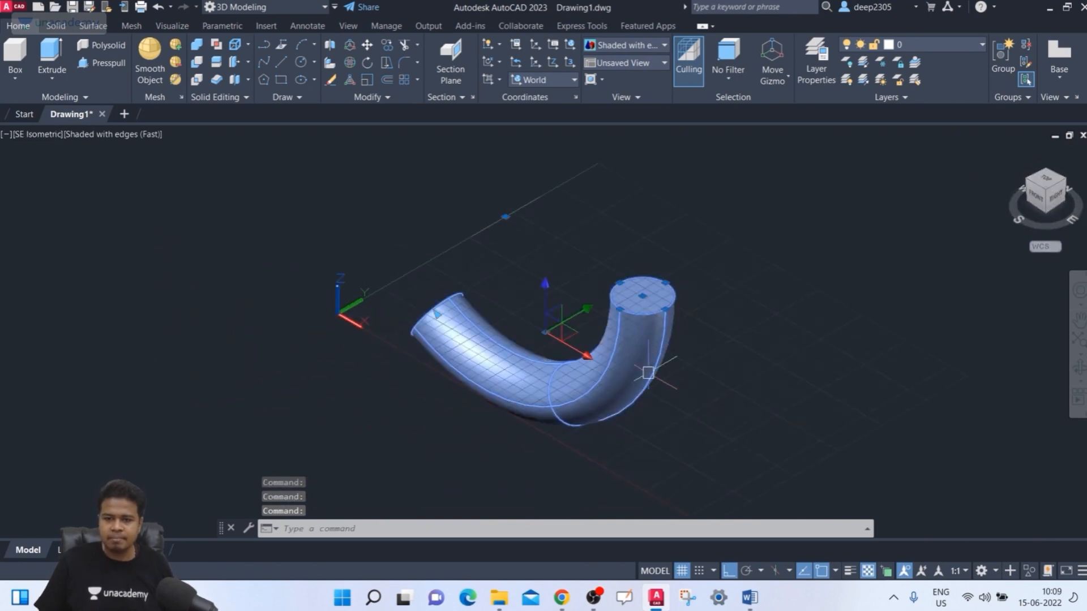
key(Delete)
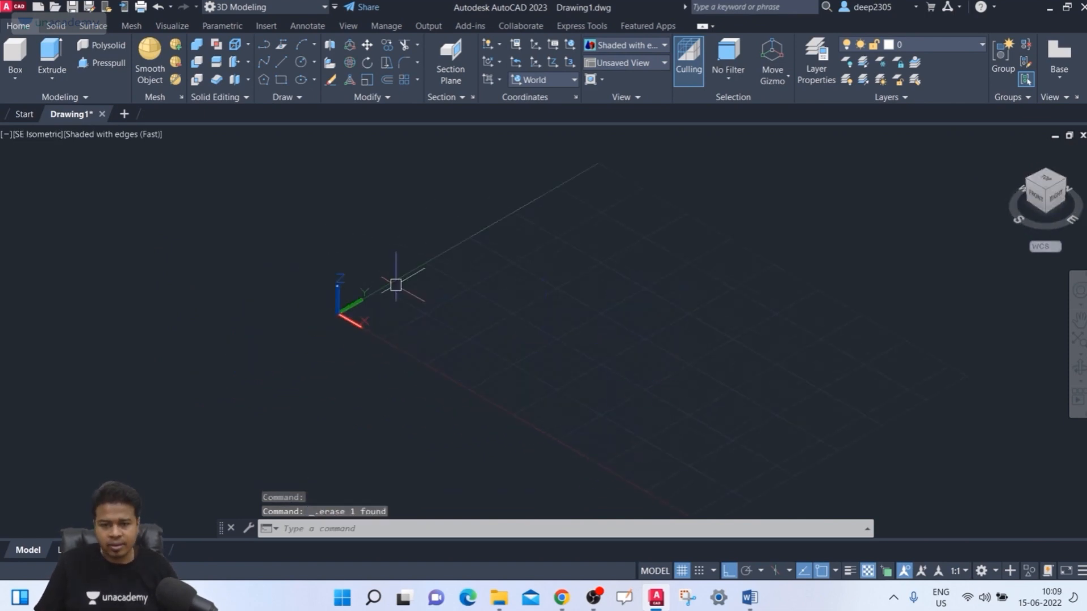
text(REV)
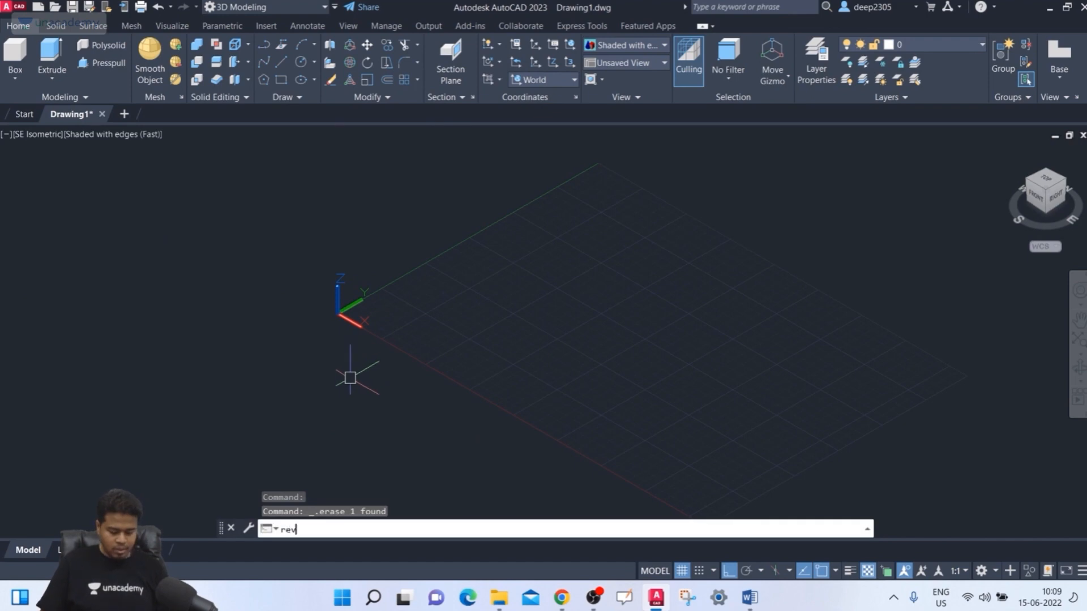
key(Return)
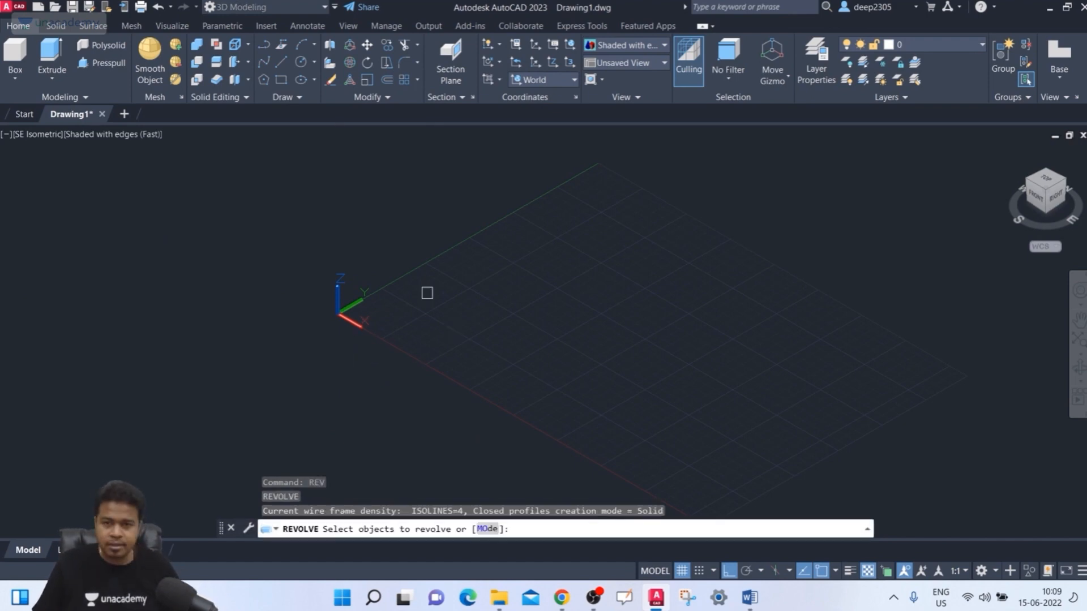
key(Escape)
Draw a small rectangle on the XY plane, clear of both the X and Y axes
text(re)
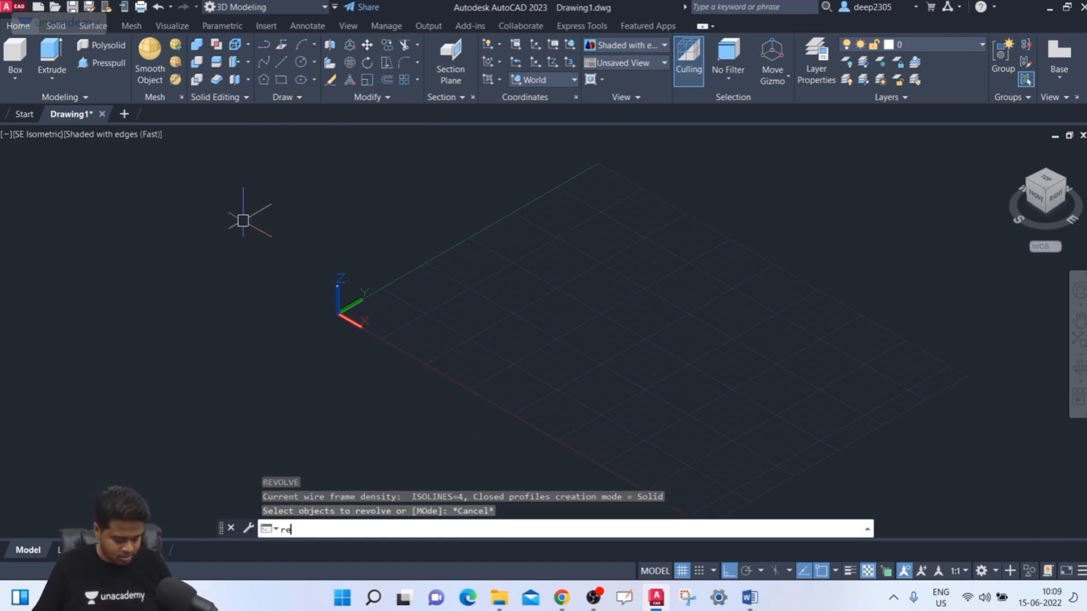
text(c)
key(Return)
click(542, 278)
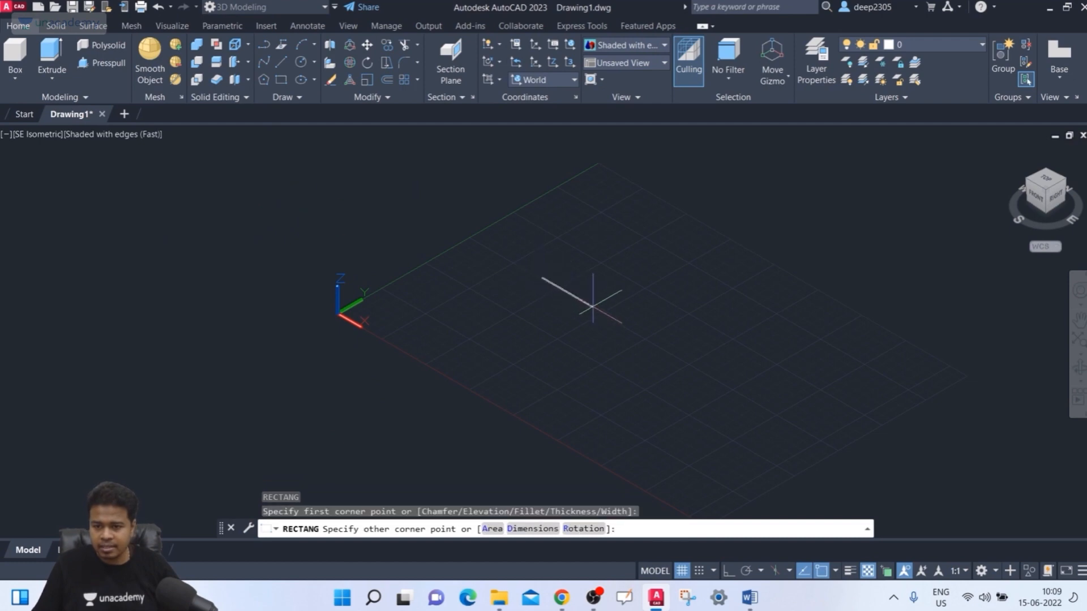
click(598, 278)
middle_drag(634, 298, 601, 304)
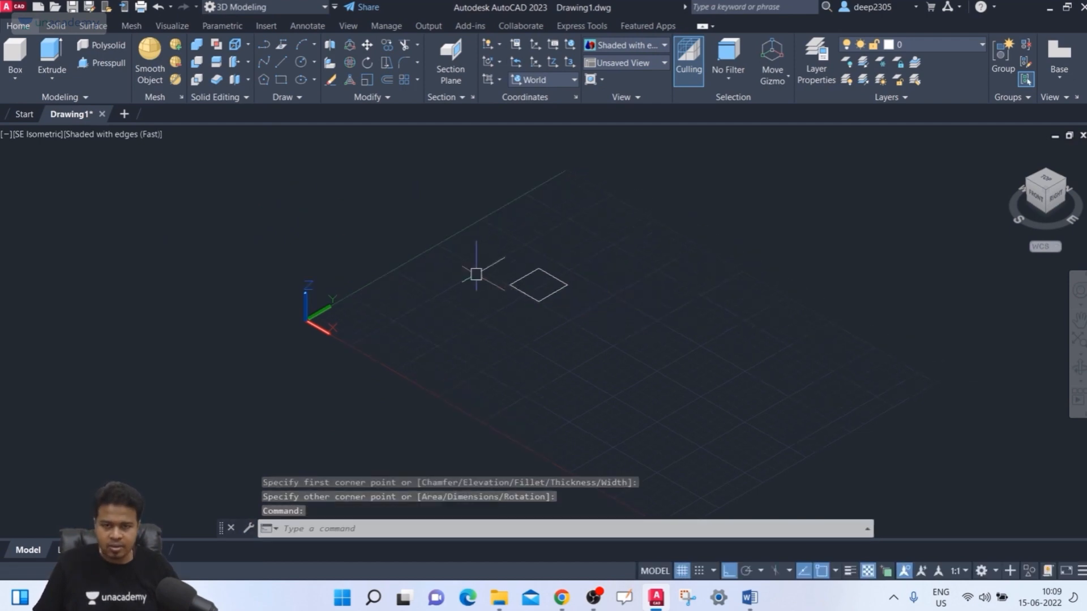
Try to revolve the flat rectangle around the Z axis as a solid
click(52, 78)
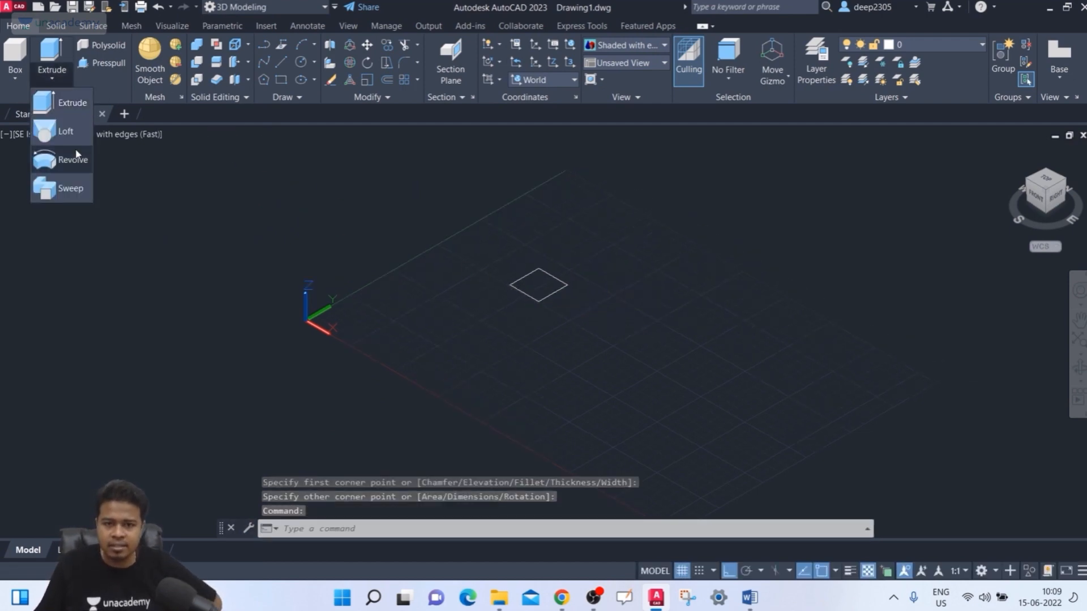
click(67, 131)
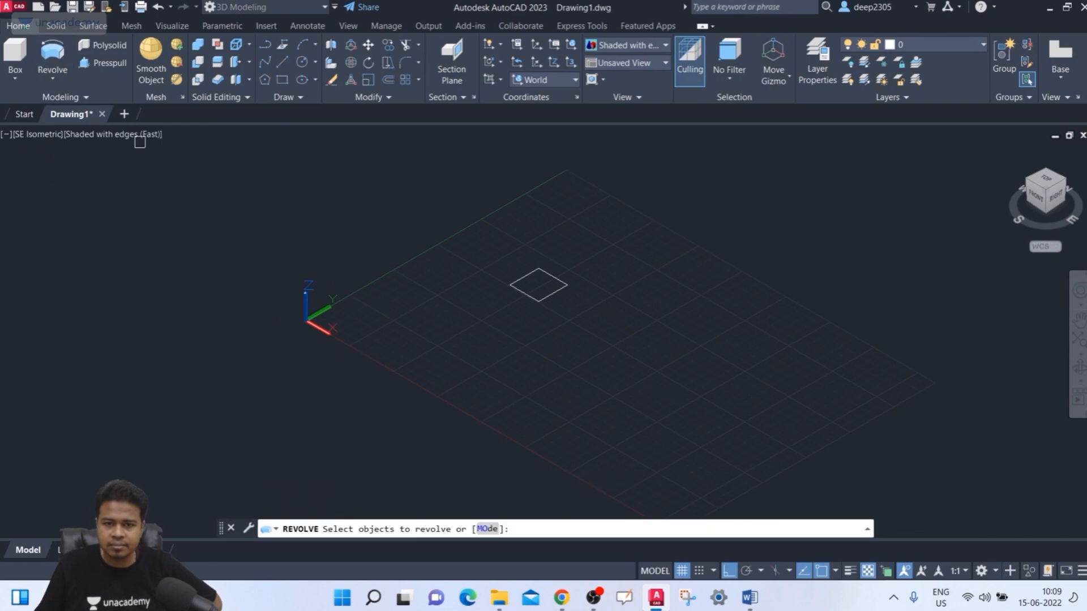
click(522, 295)
key(Return)
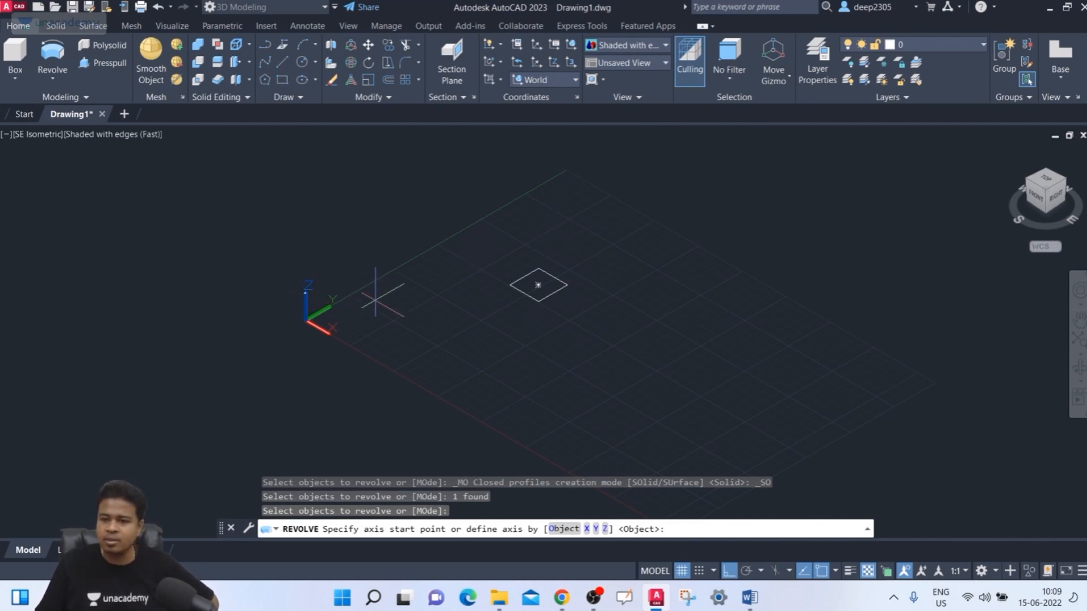
click(605, 530)
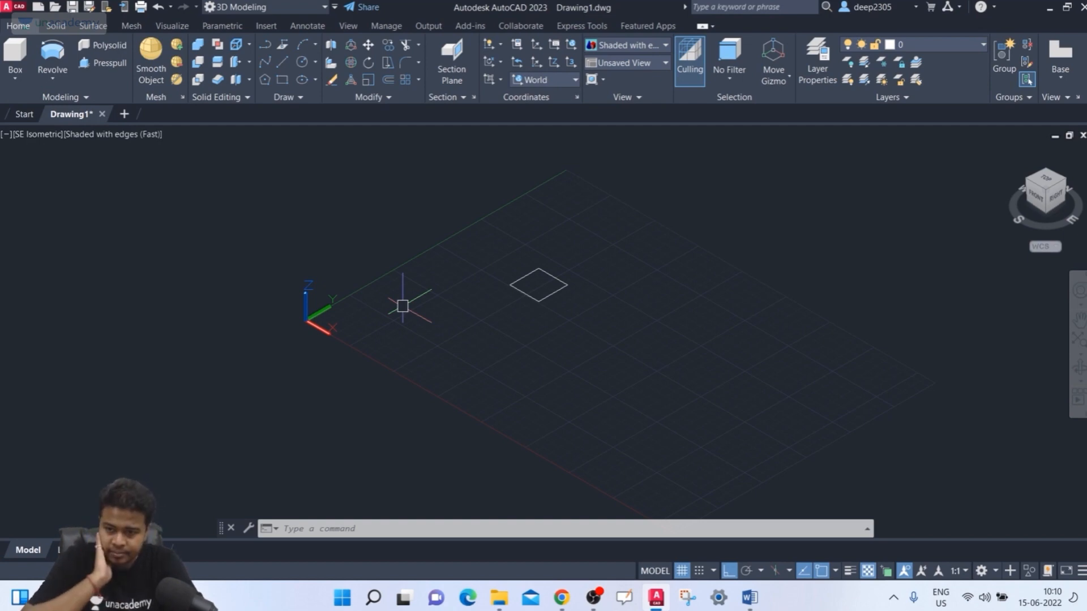
key(Escape)
key(Escape)
key(Escape)
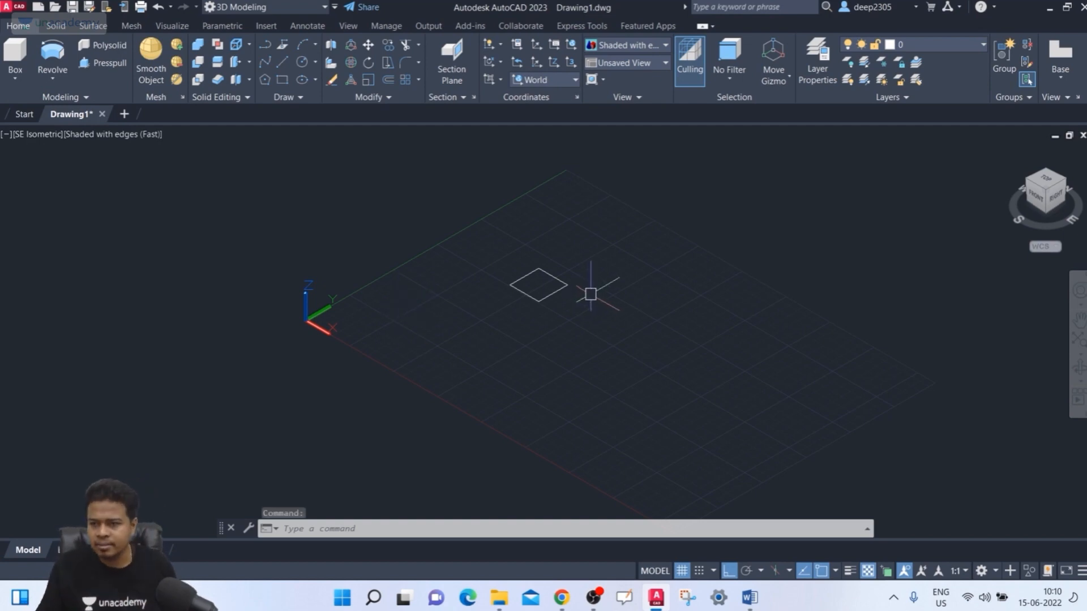
Rotate the rectangle 90 degrees about its X direction with the Rotate Gizmo so that it stands upright
click(773, 80)
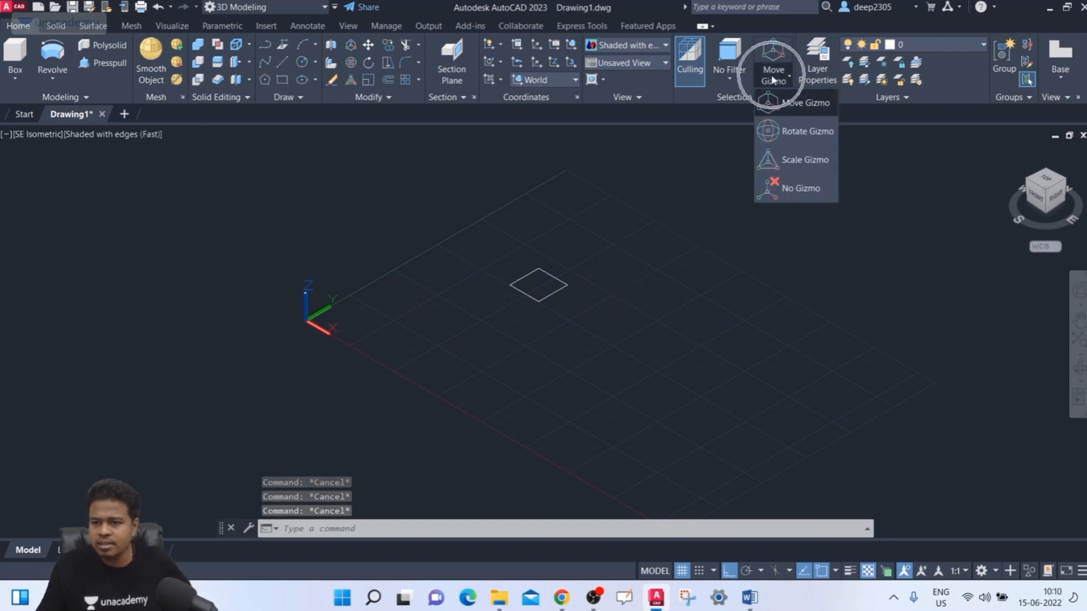
click(806, 132)
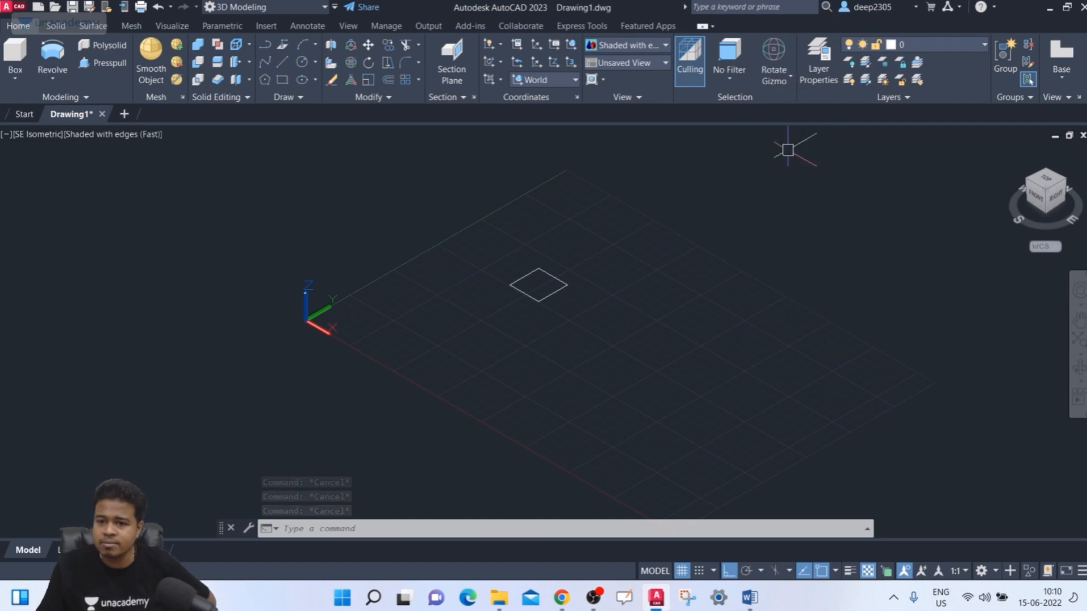
click(532, 299)
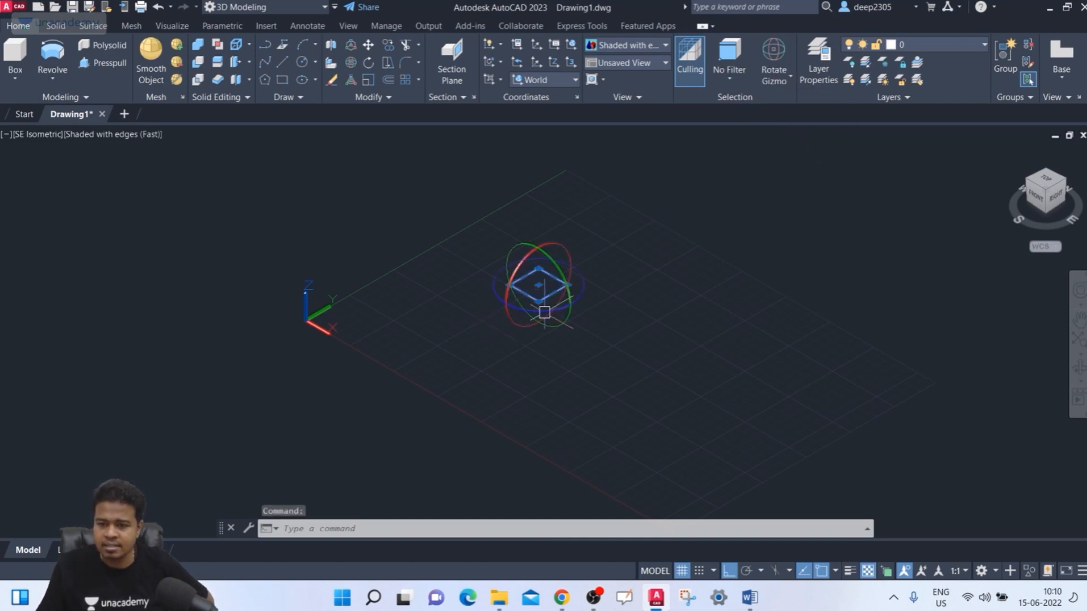
click(570, 252)
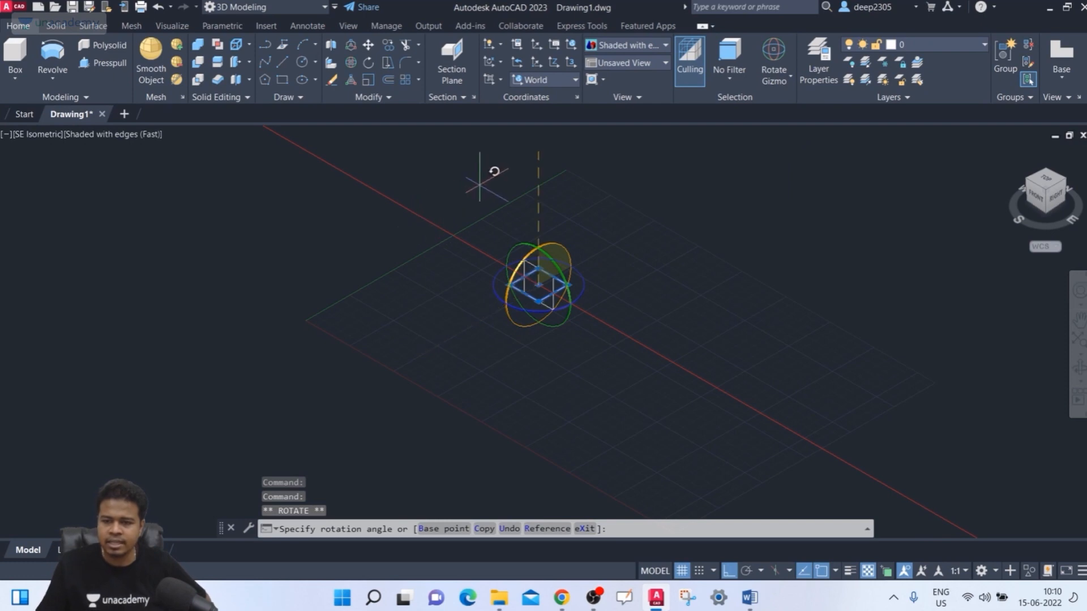
text(90)
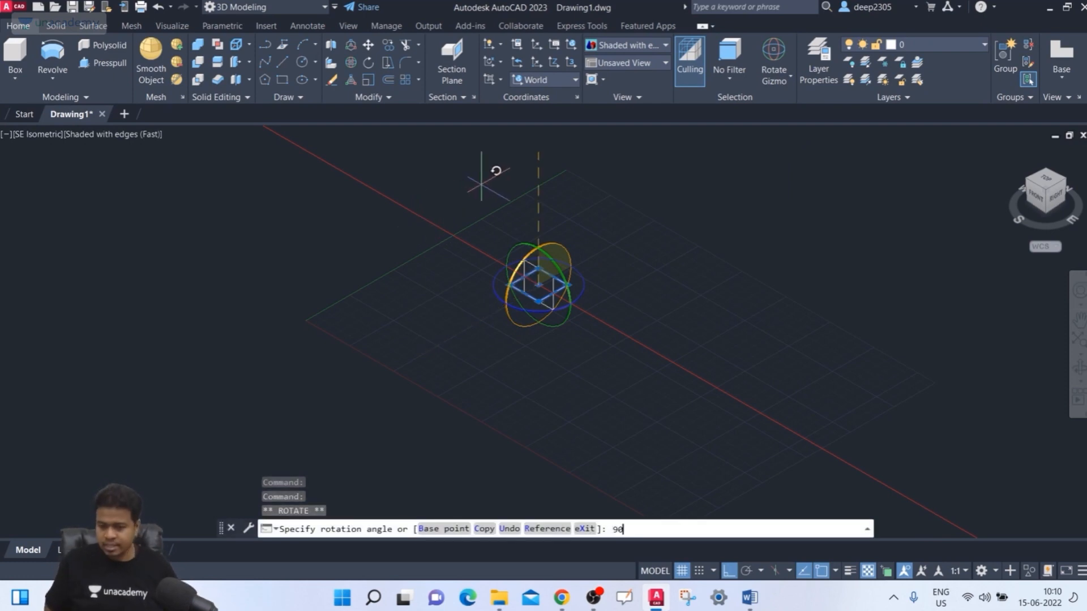
key(Return)
key(Escape)
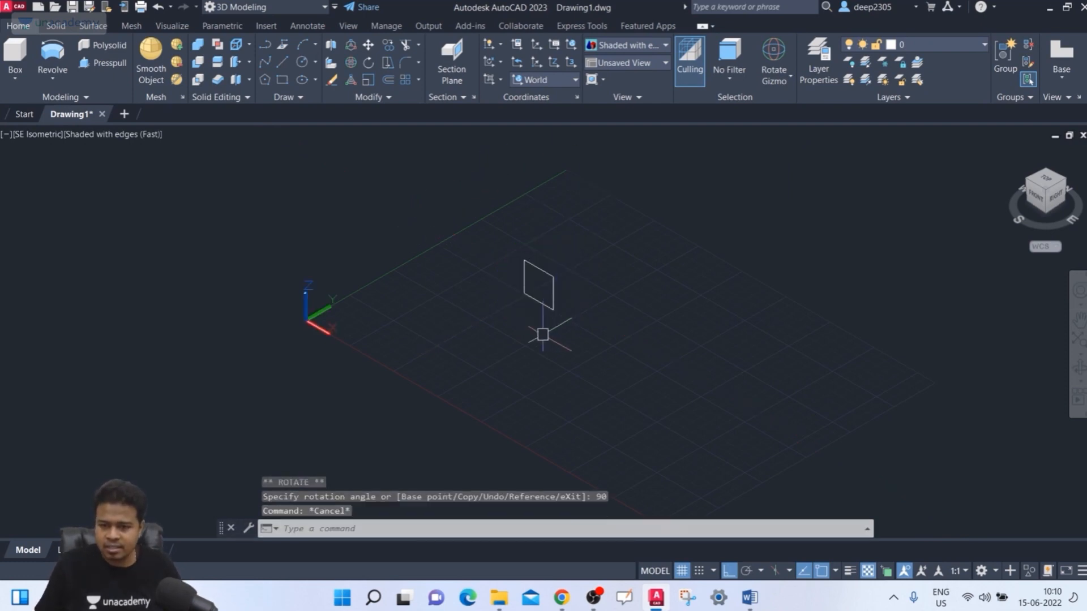
Inspect the upright rectangle from another angle and restore the SE Isometric view
scroll(541, 333, down, 2)
middle_drag(575, 327, 544, 309)
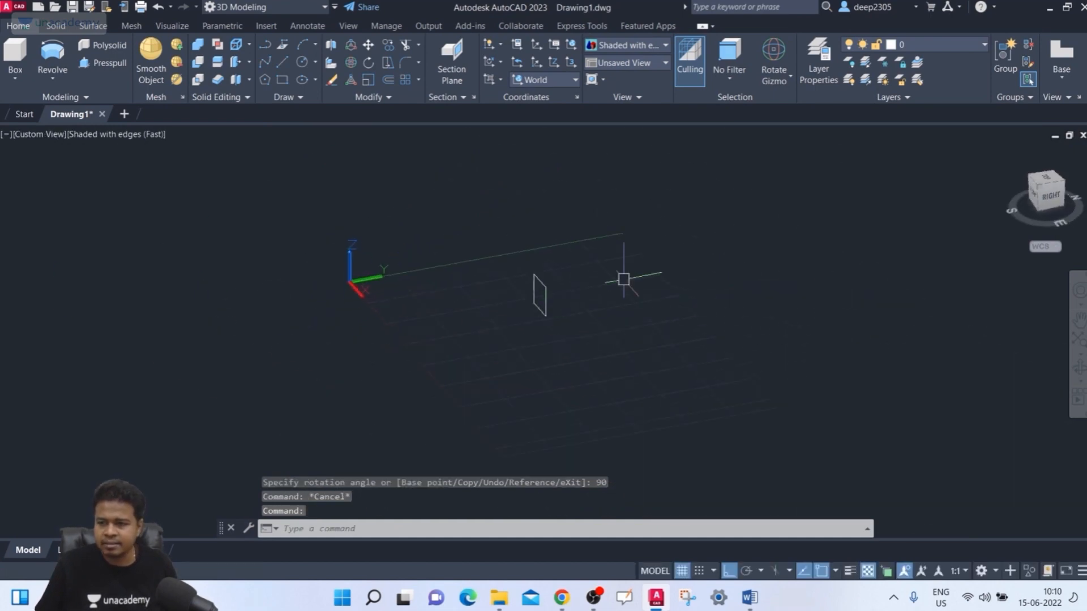
click(1039, 191)
scroll(473, 250, down, 3)
middle_drag(474, 246, 521, 270)
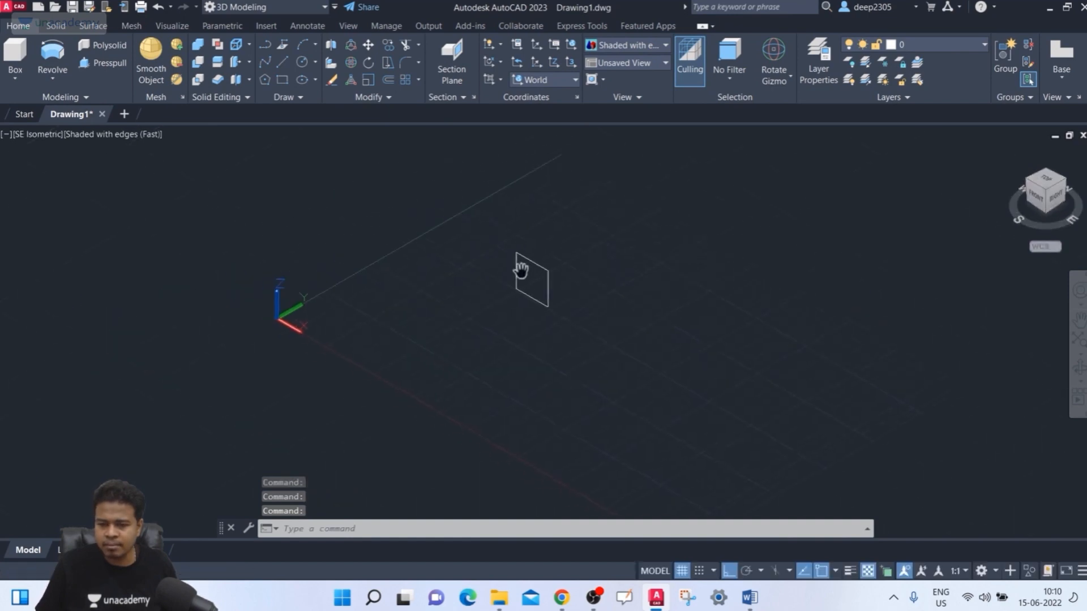
middle_drag(626, 311, 534, 306)
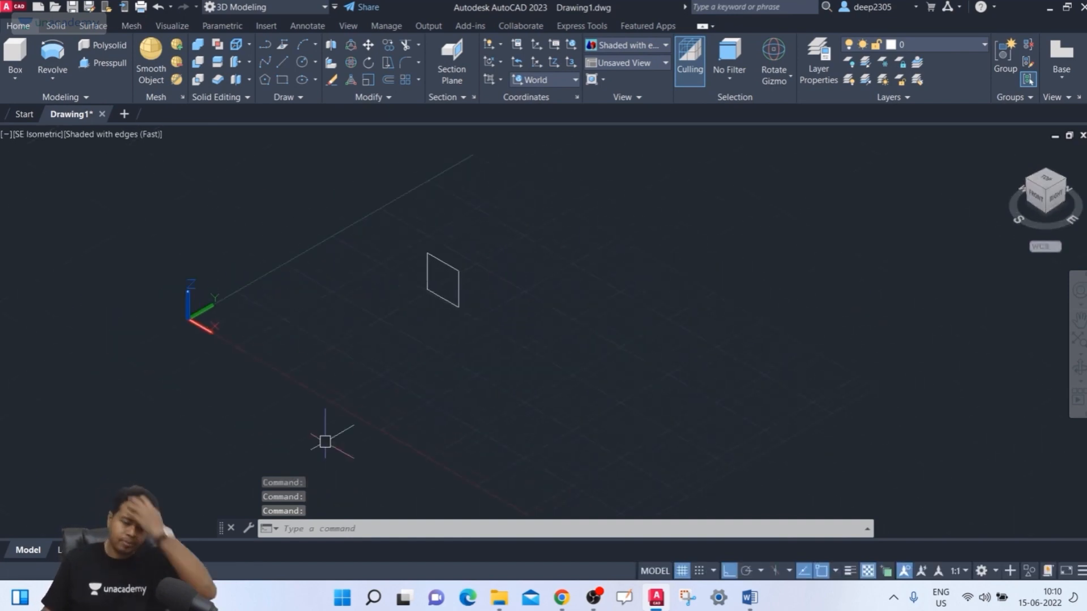
middle_drag(349, 423, 339, 424)
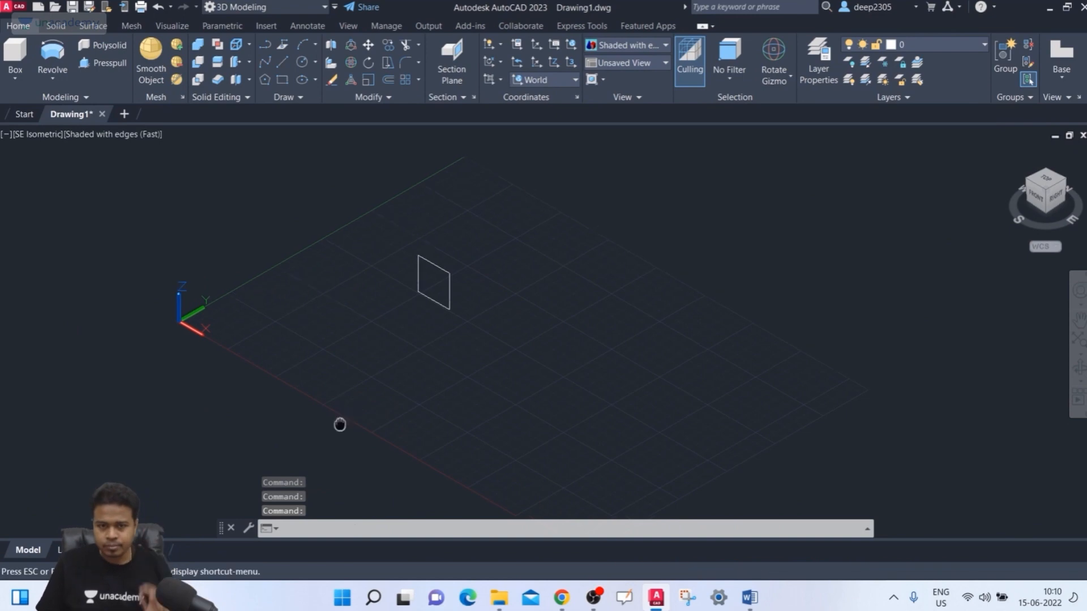
Revolve the upright rectangle 360 degrees around the Z axis as a solid, toggling the Reverse option to compare both directions
click(52, 54)
click(453, 272)
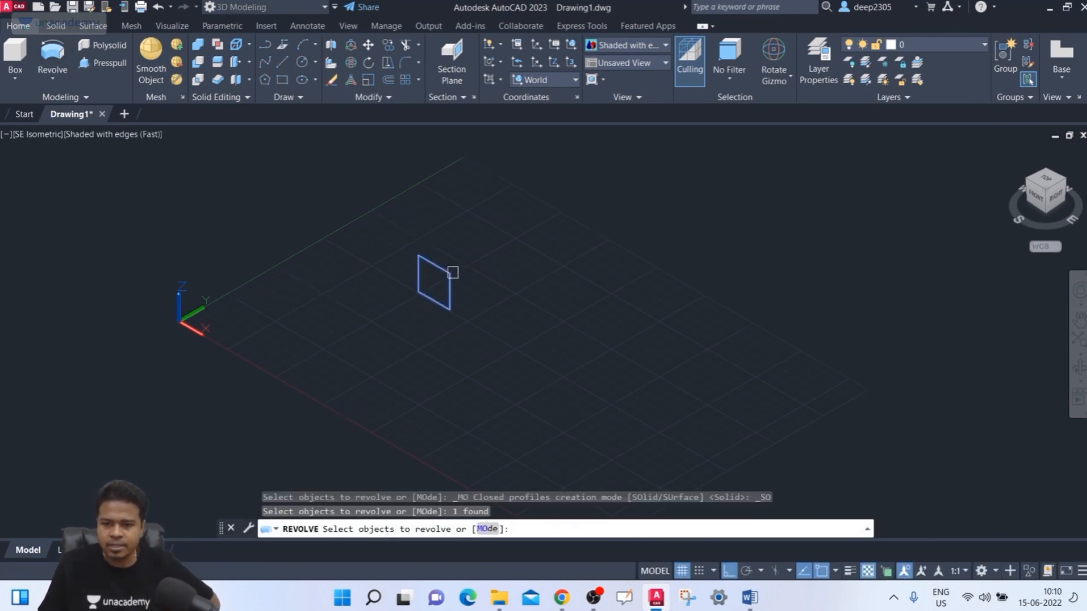
key(Return)
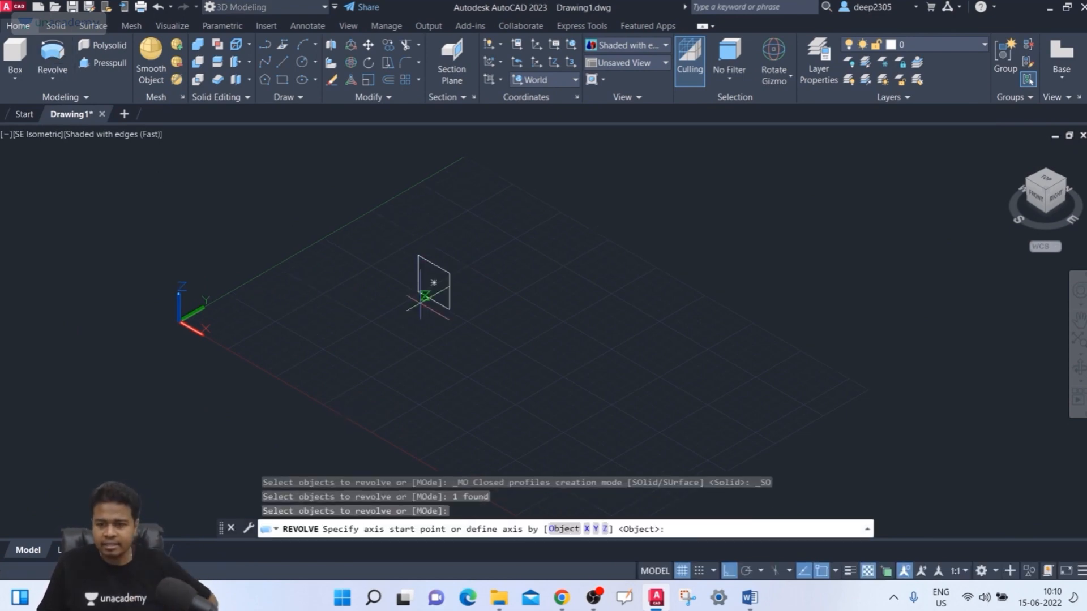
click(605, 530)
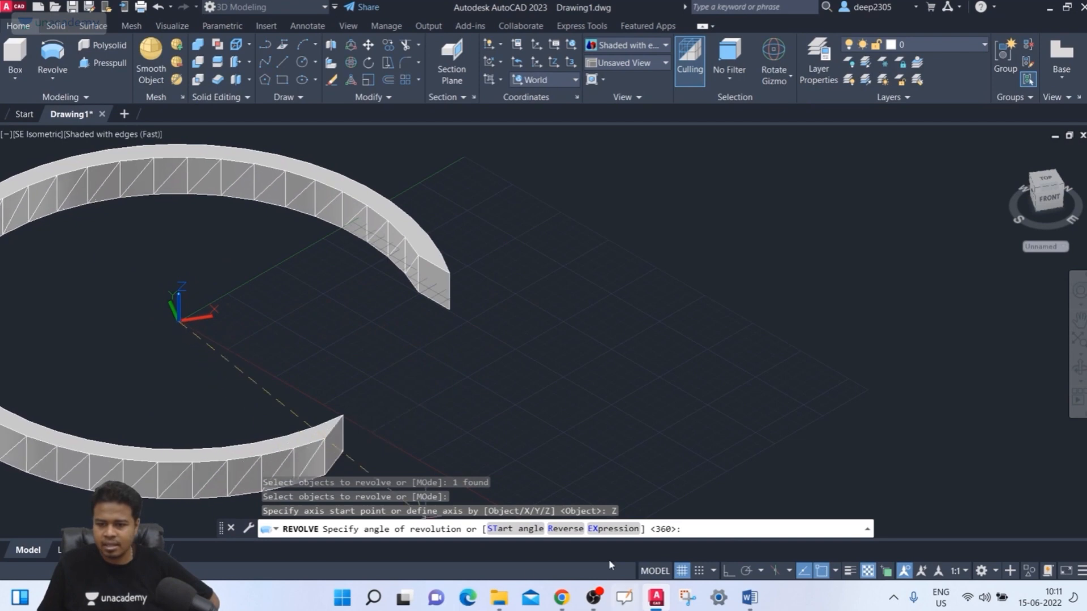
click(566, 529)
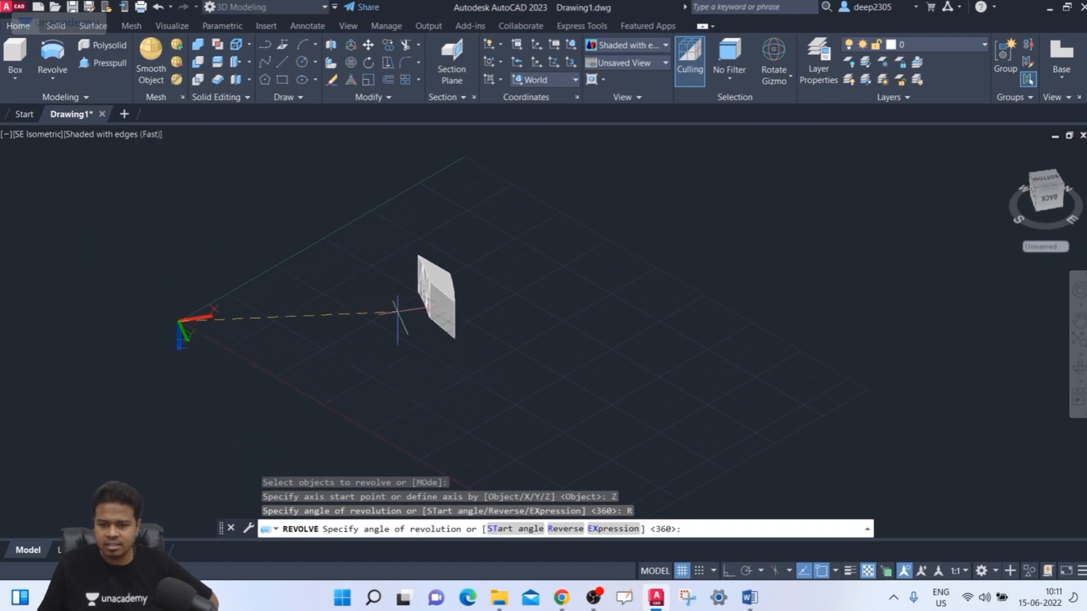
click(565, 528)
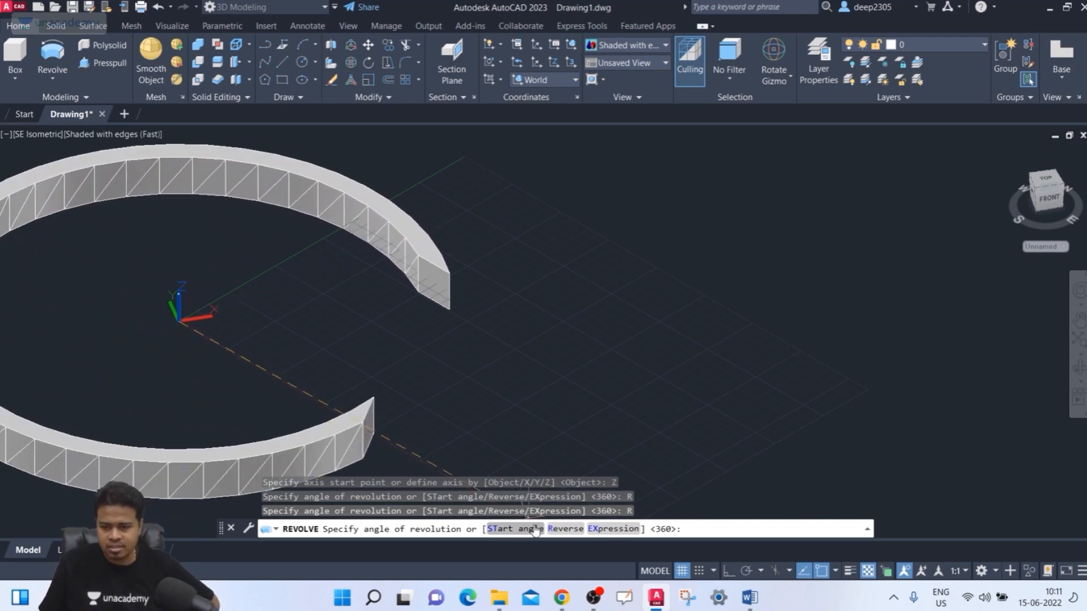
click(553, 534)
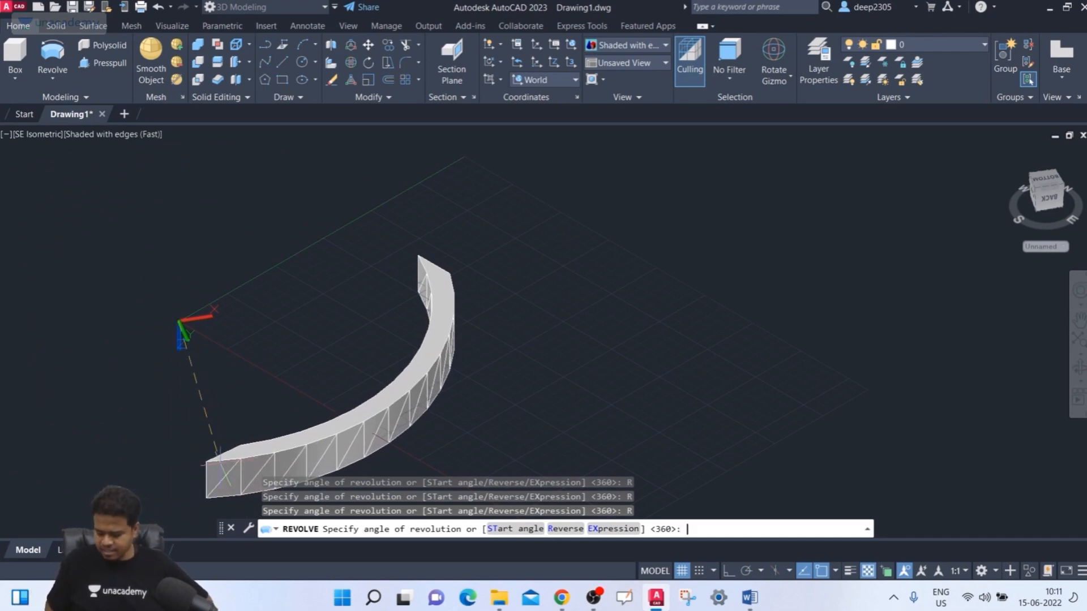
key(Return)
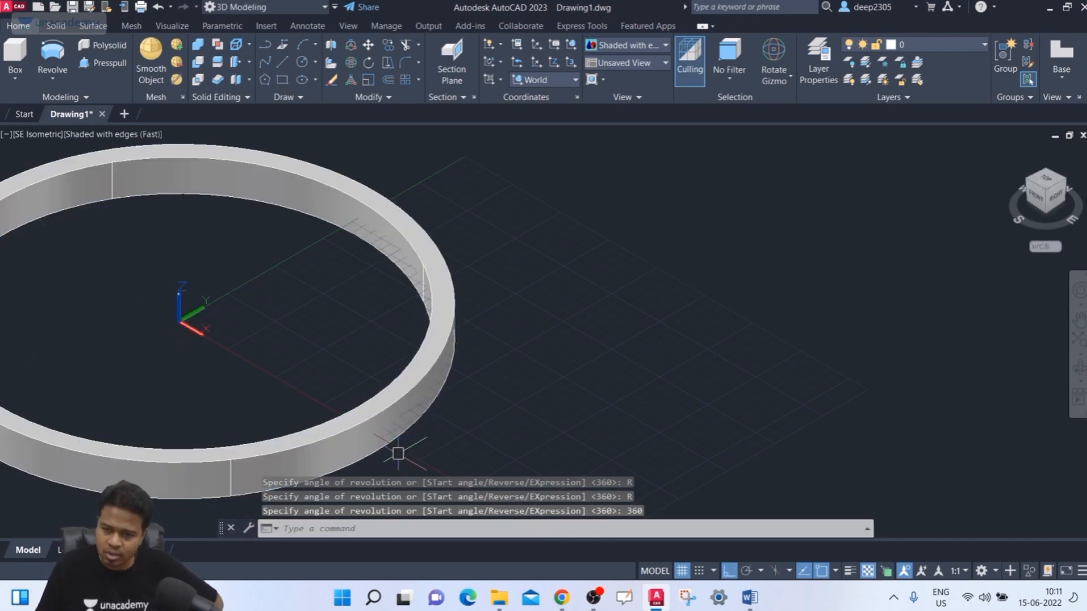
Erase the ring-shaped solid revolved around the Z axis
scroll(397, 442, down, 3)
scroll(376, 375, up, 3)
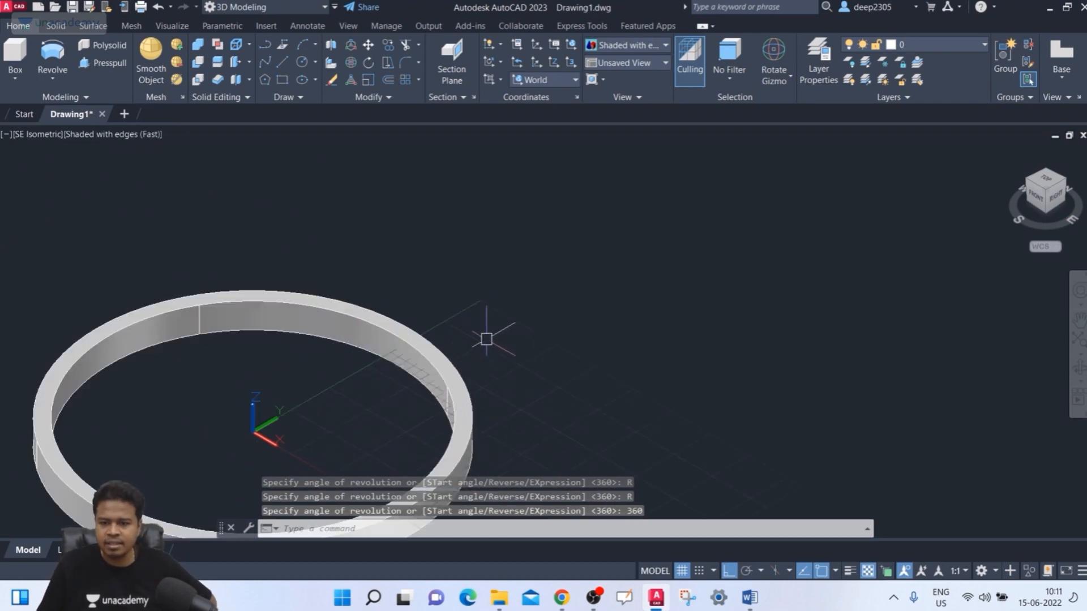
click(514, 316)
key(Escape)
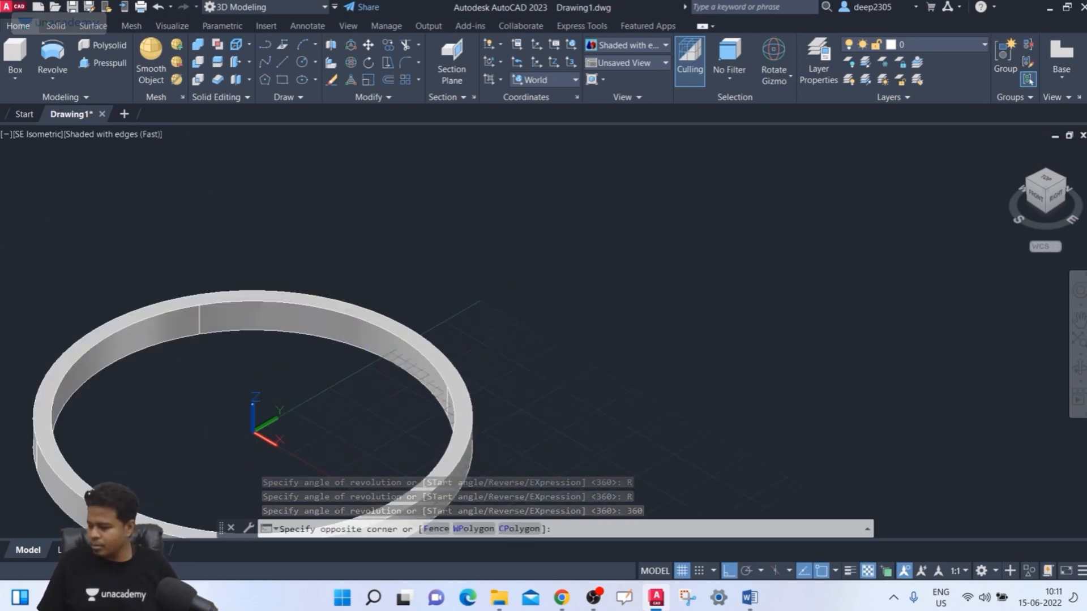
click(481, 344)
click(399, 401)
key(Delete)
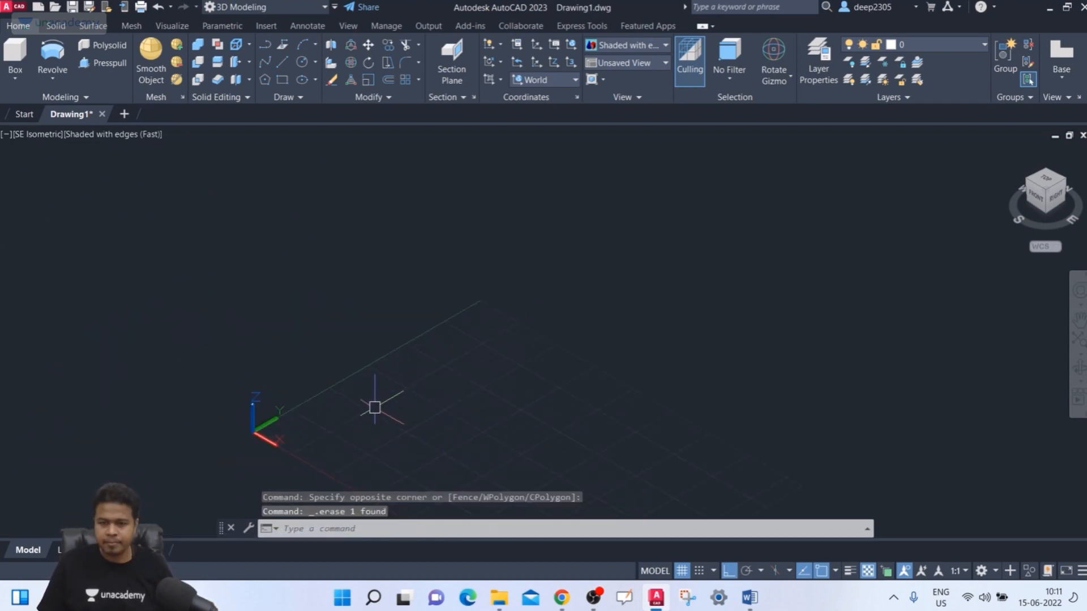
Draw a small rectangle on the XY plane, clear of both the X and Y axes
middle_drag(376, 405, 297, 328)
text(rec)
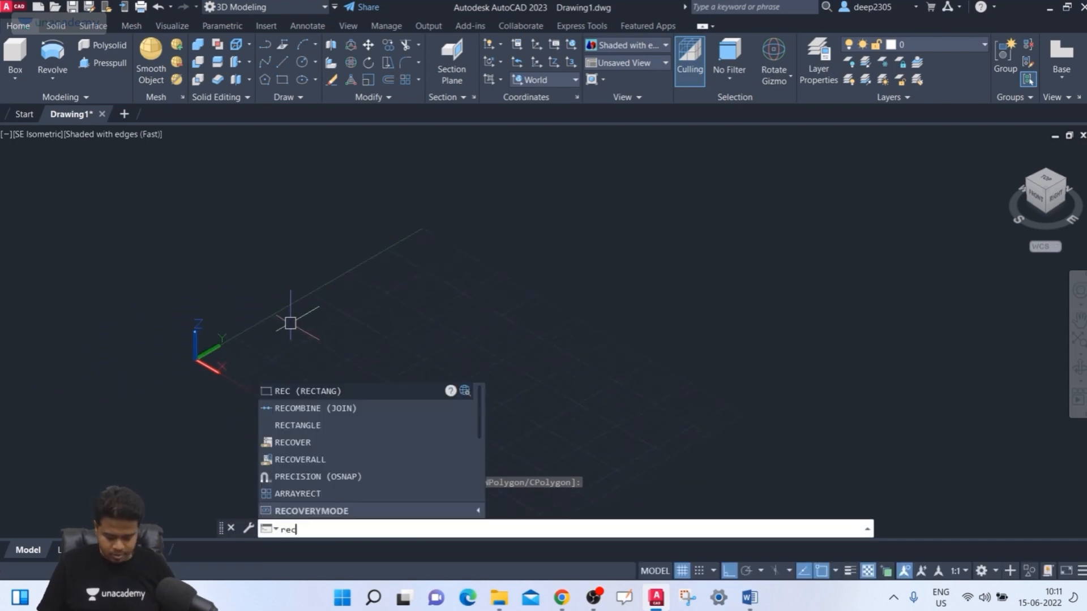
key(Return)
click(375, 313)
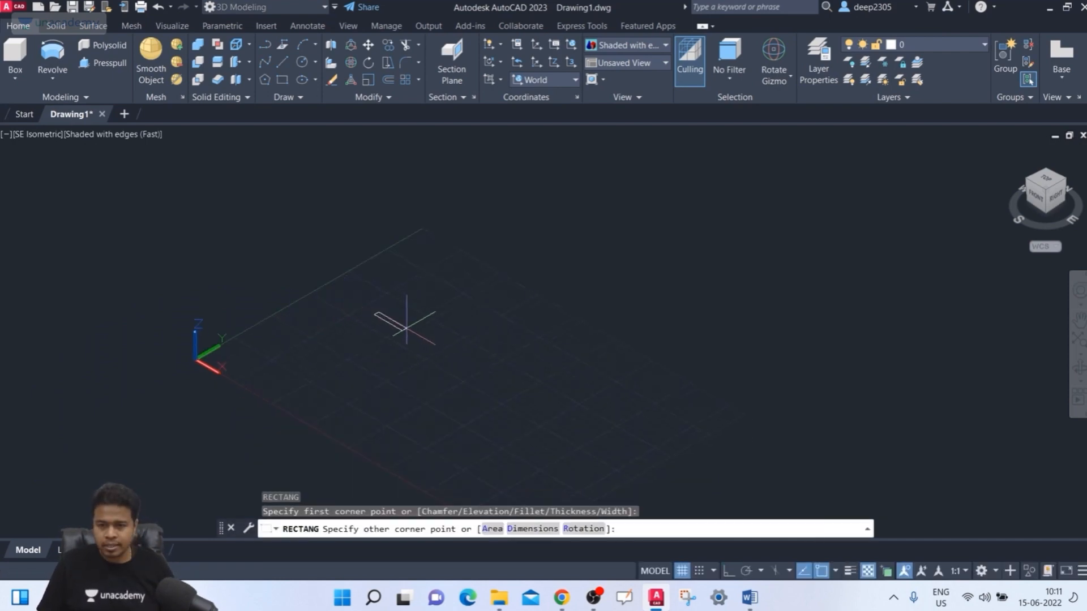
click(419, 317)
middle_drag(443, 341, 411, 351)
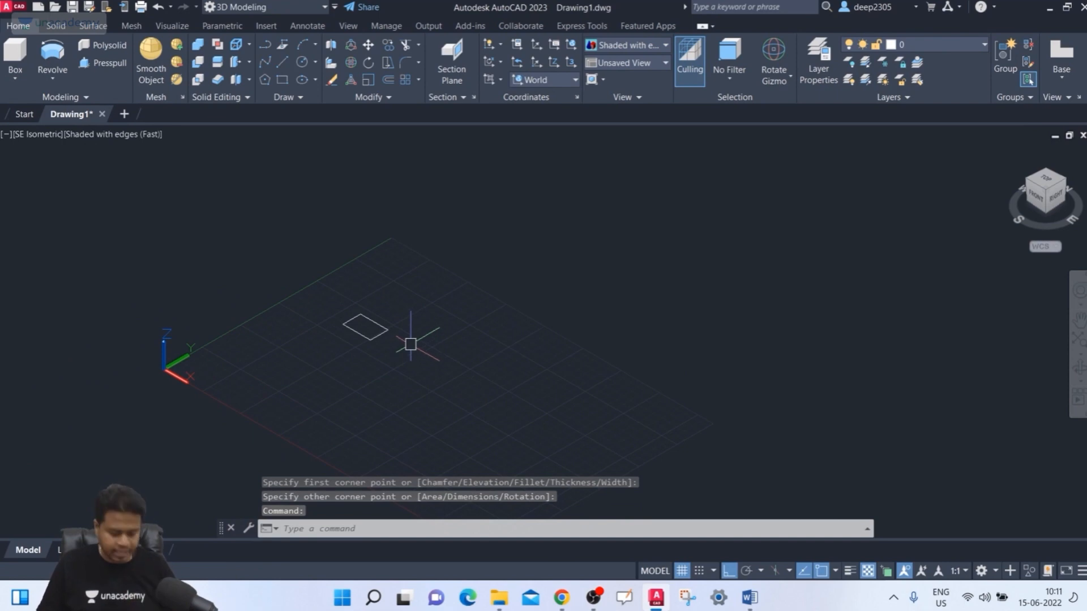
Start revolving the new flat rectangle as a solid with the X axis as the axis of revolution
text(rev)
key(Return)
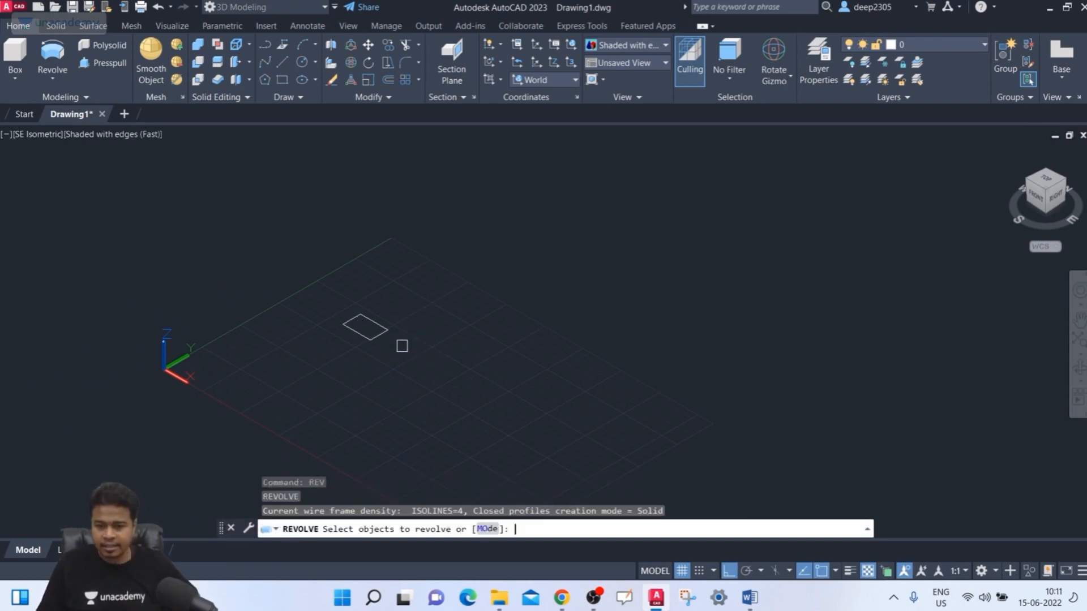
click(376, 338)
key(Return)
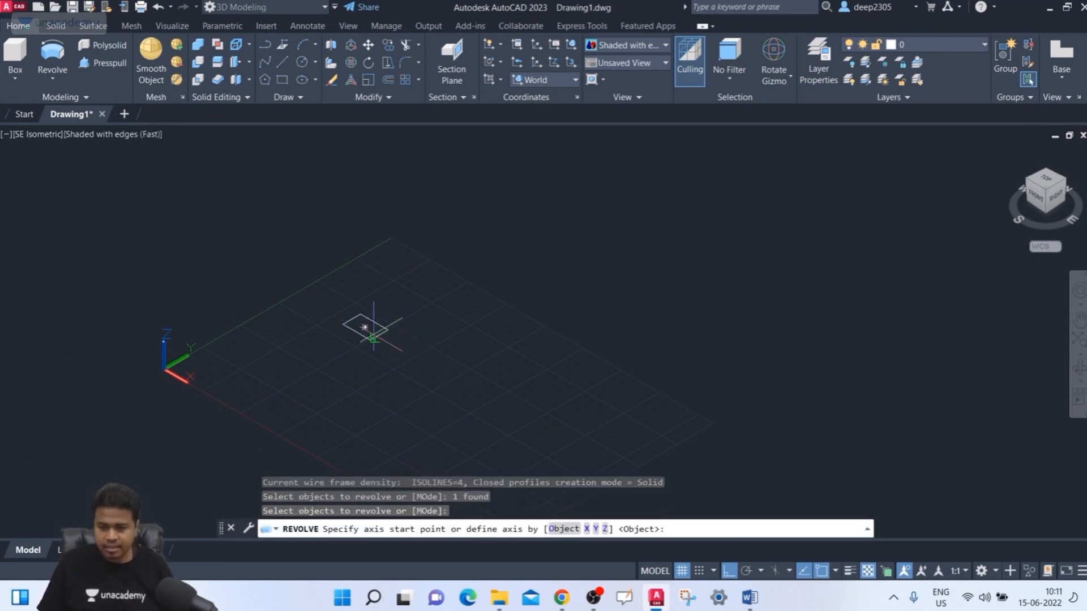
scroll(429, 358, up, 2)
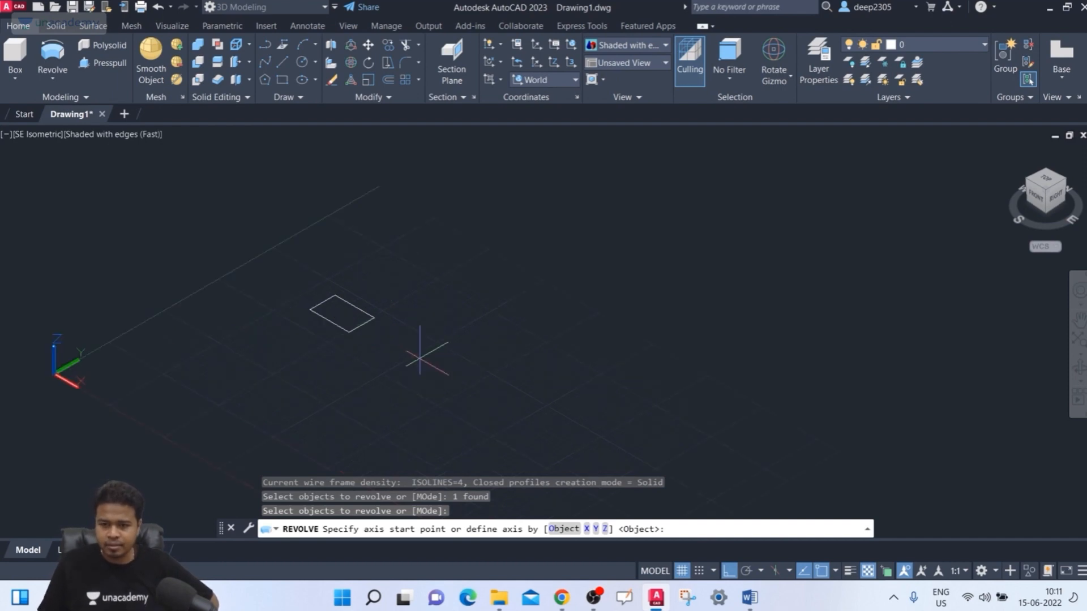
middle_drag(427, 357, 475, 336)
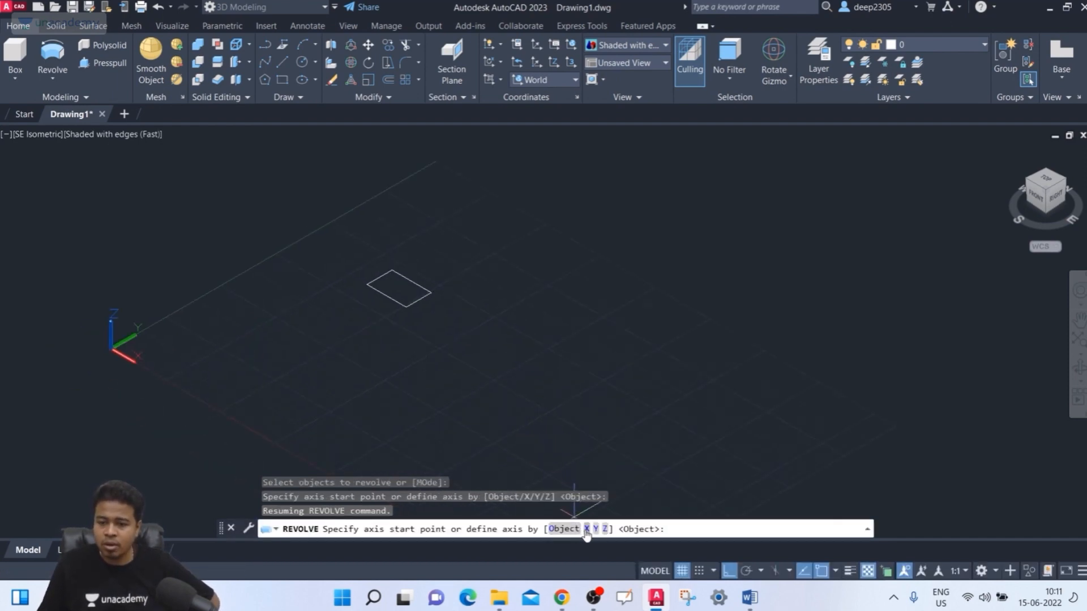
text(X)
key(Return)
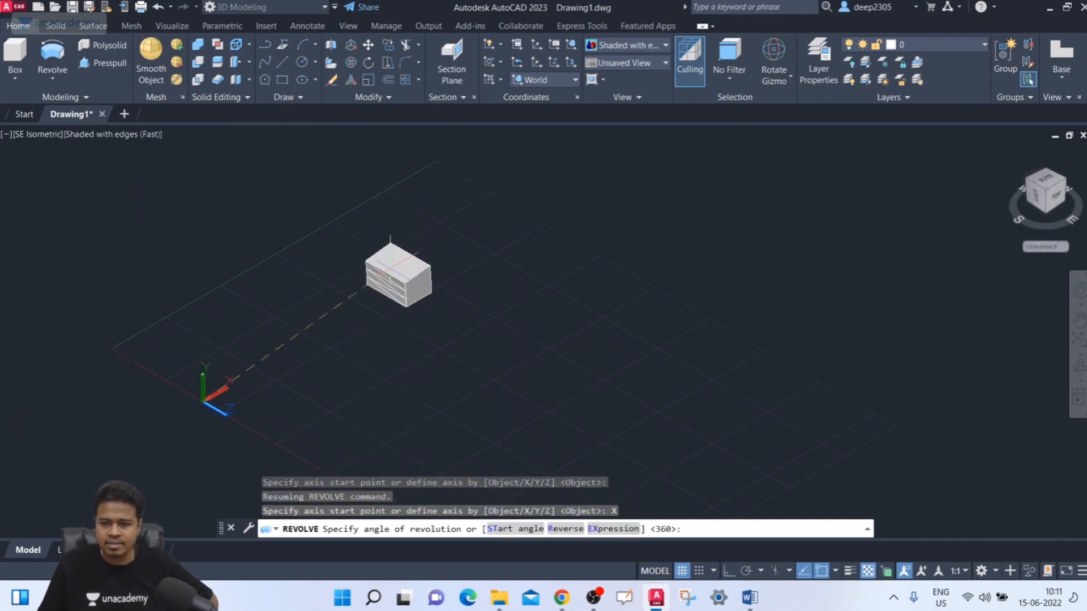
Complete the revolve around the X axis with a start angle of 30 degrees and a revolution angle of 180 degrees
middle_drag(413, 324, 355, 293)
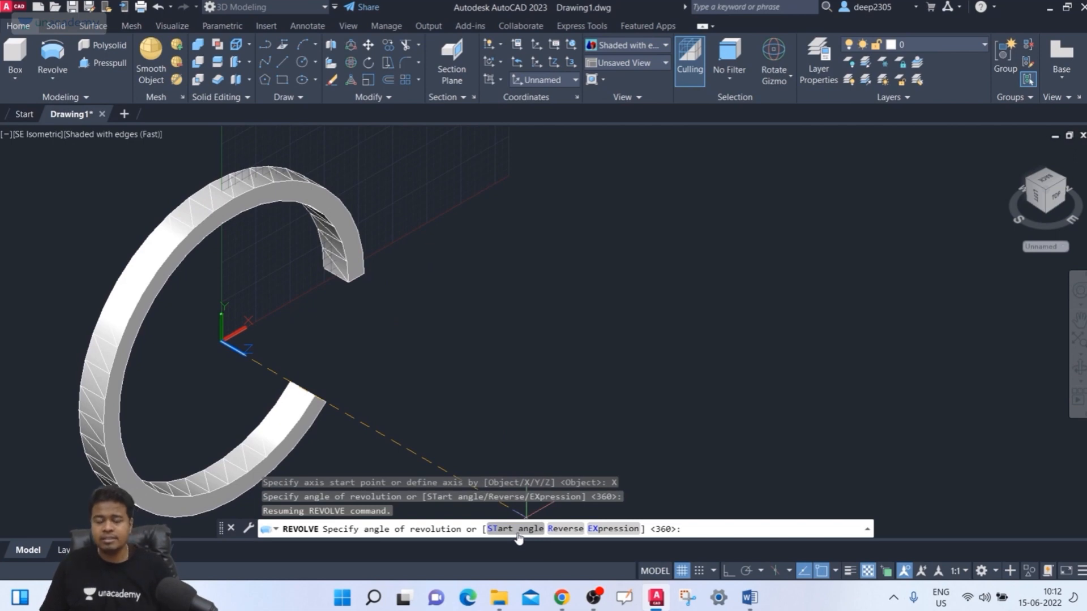
scroll(373, 340, up, 2)
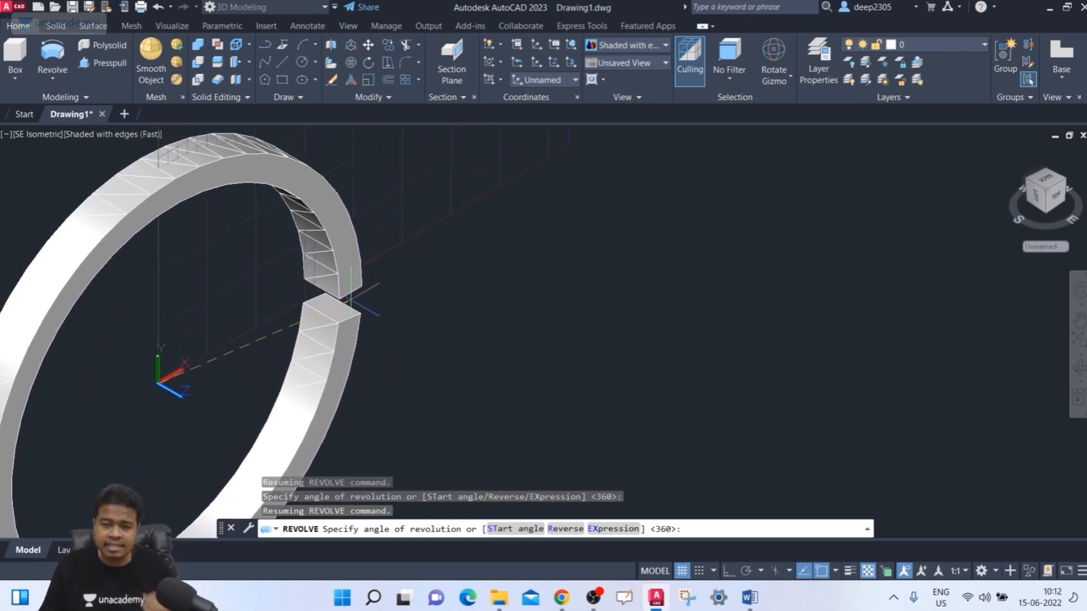
key(ctrl)
key(ctrl)
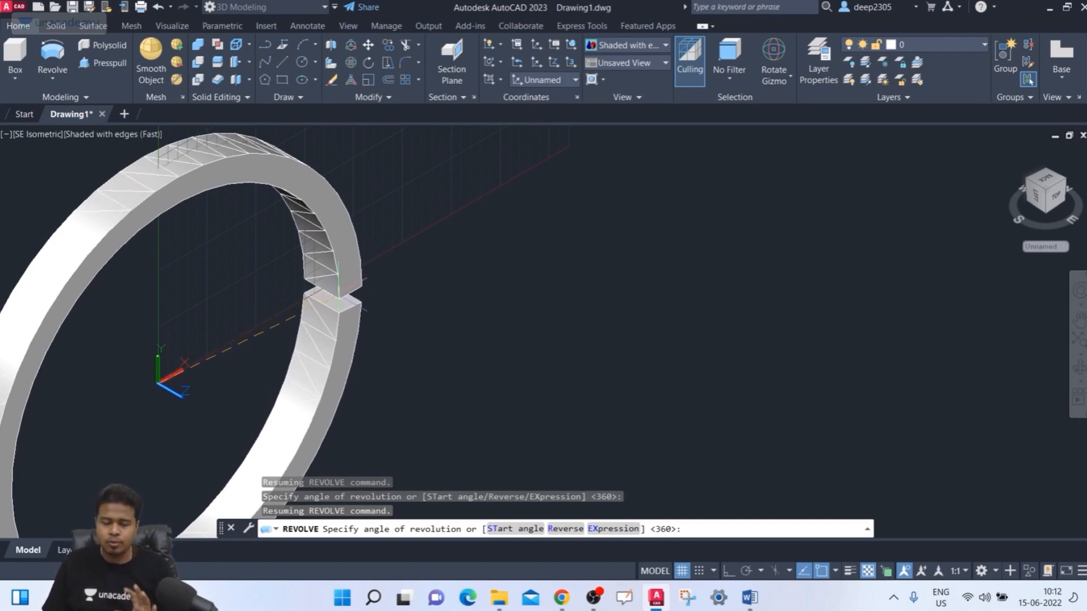
click(509, 529)
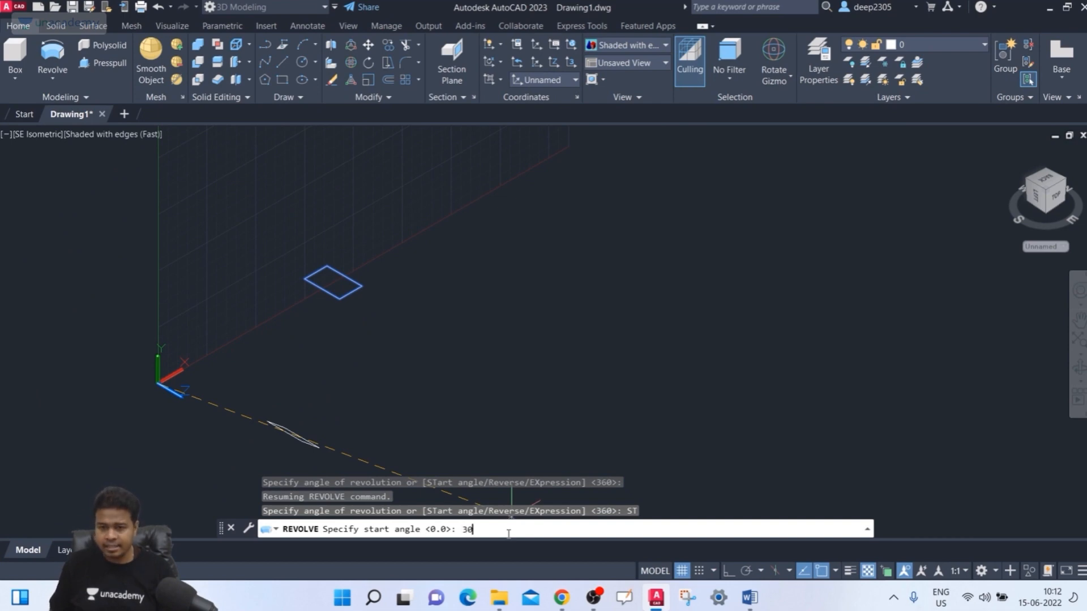
key(Return)
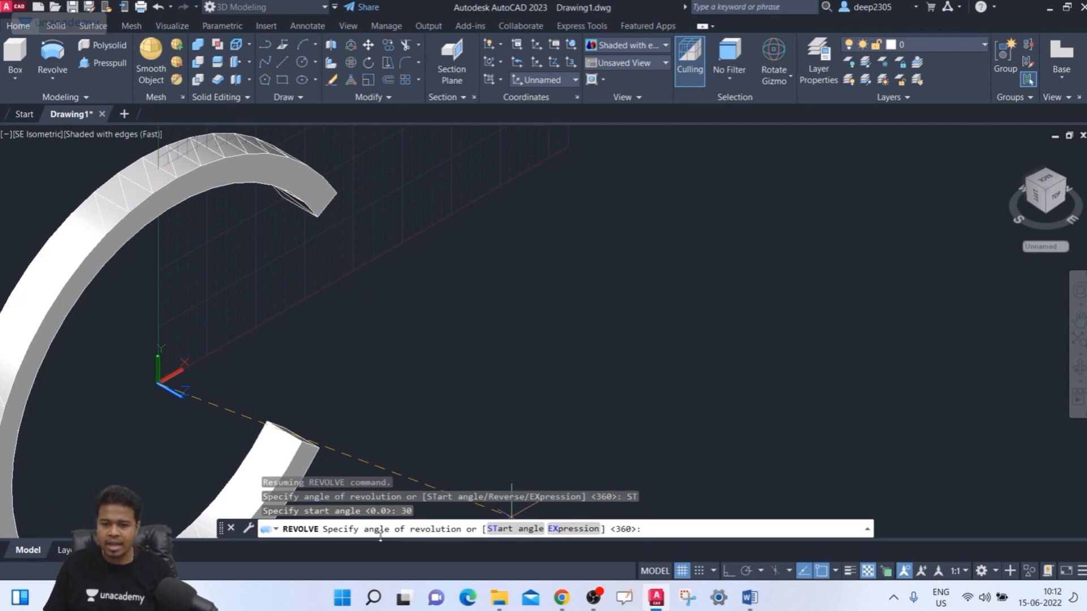
text(180)
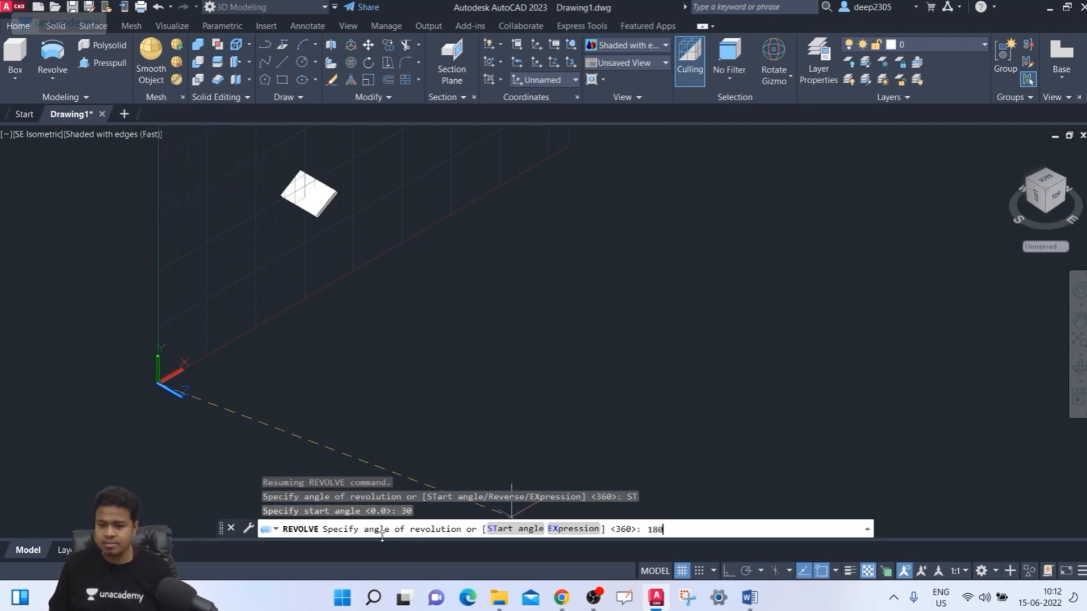
key(Return)
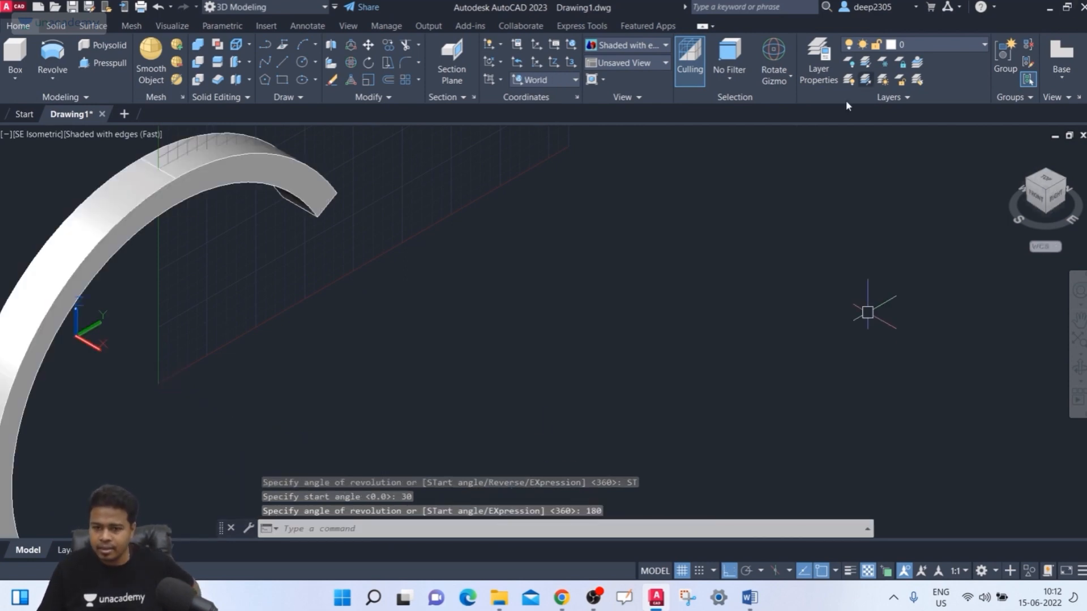
Inspect the half-ring solid and its start angle in the Right view, and restore the SE Isometric view
scroll(521, 272, down, 5)
scroll(515, 275, up, 4)
shift+middle_drag(518, 274, 323, 232)
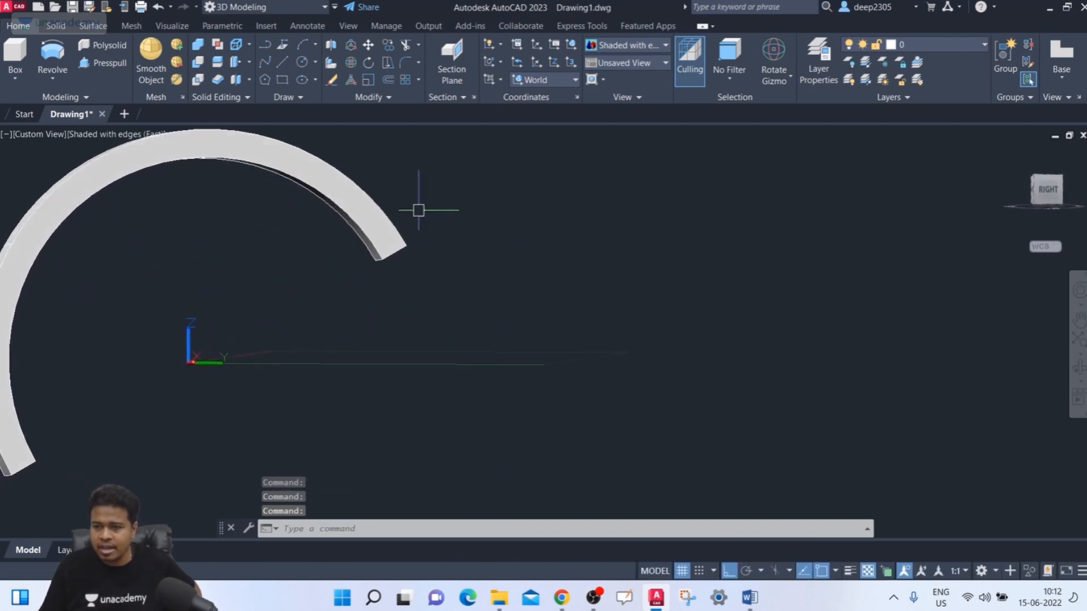
click(1049, 190)
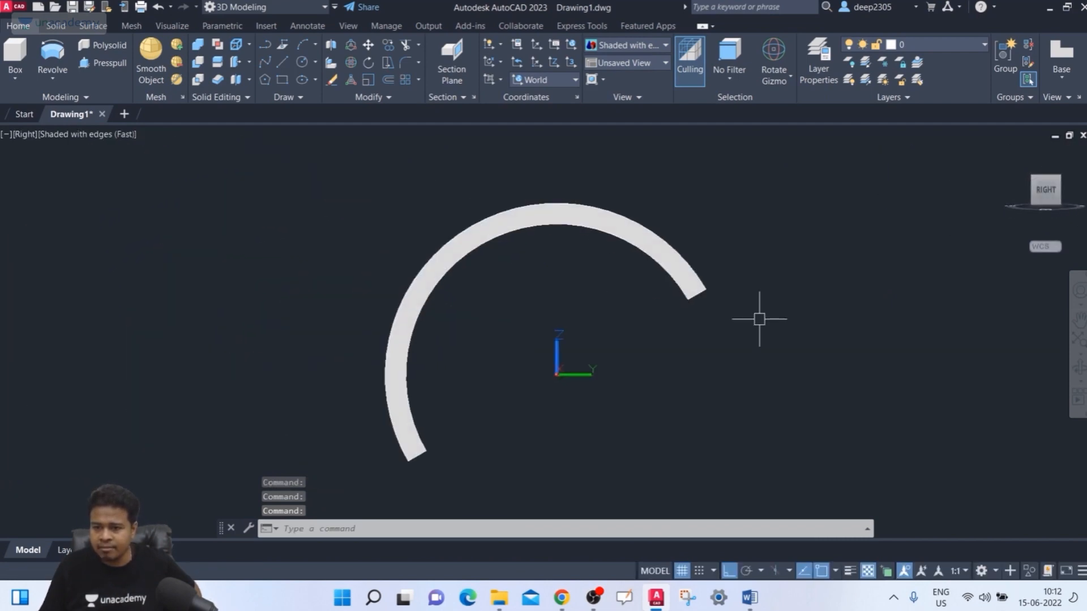
middle_drag(568, 390, 347, 359)
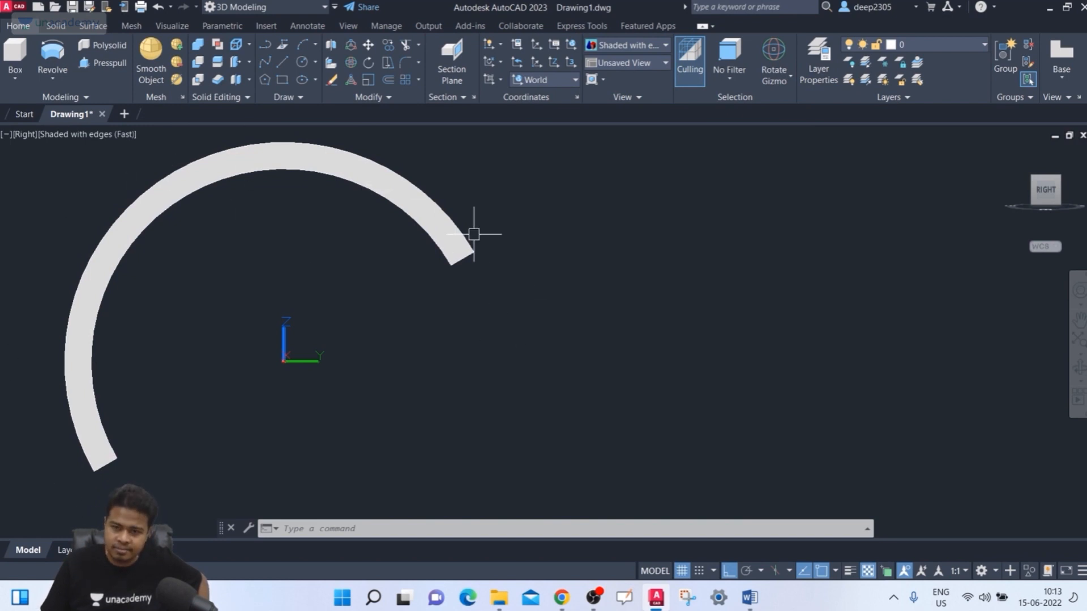
shift+middle_drag(710, 233, 883, 255)
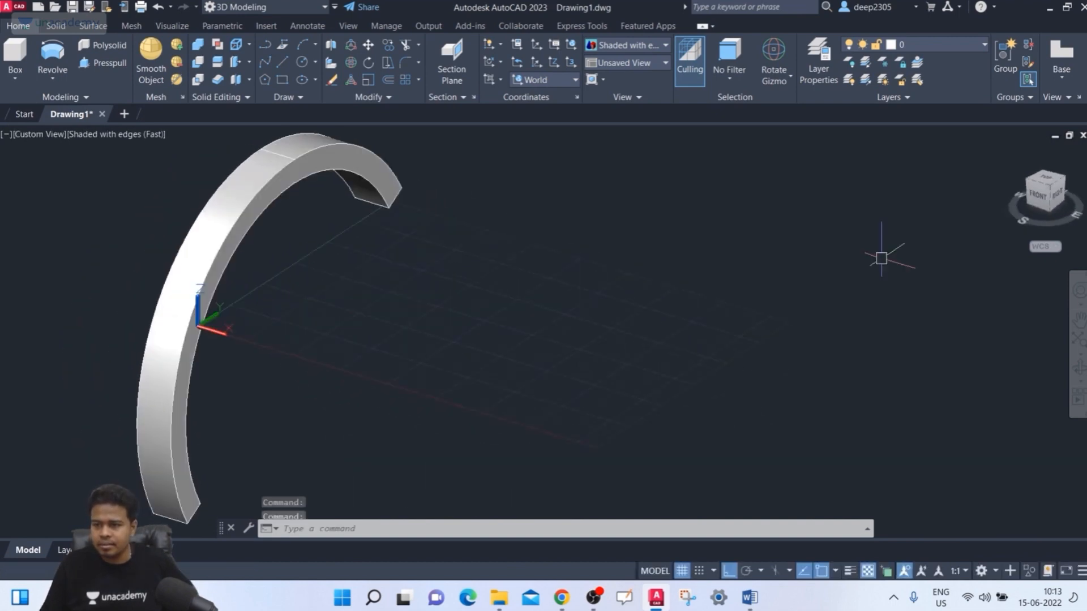
click(1048, 187)
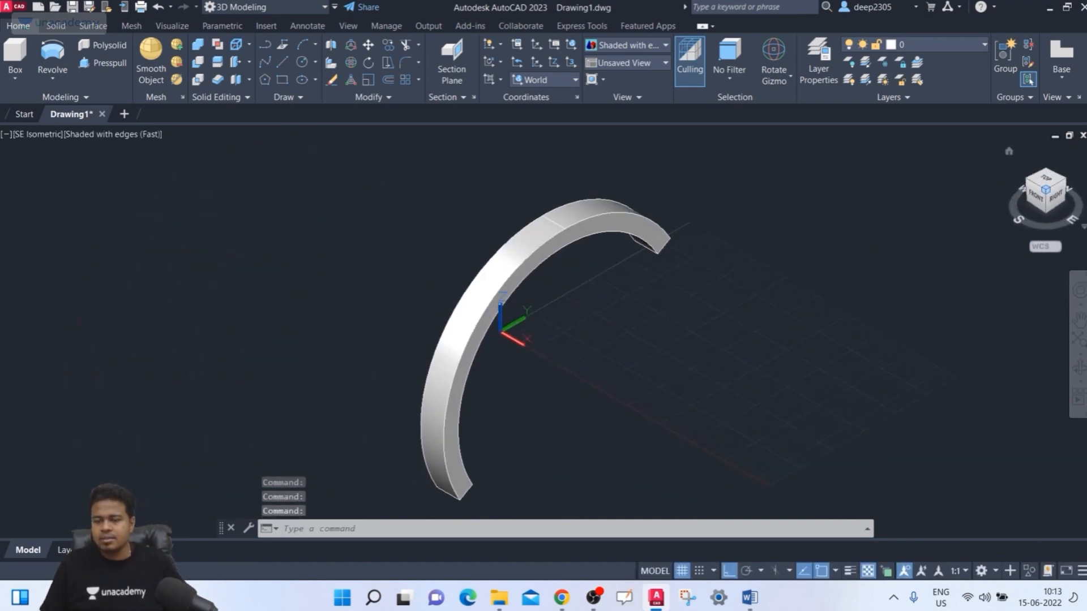
middle_drag(714, 263, 322, 229)
scroll(425, 230, up, 3)
scroll(419, 250, down, 2)
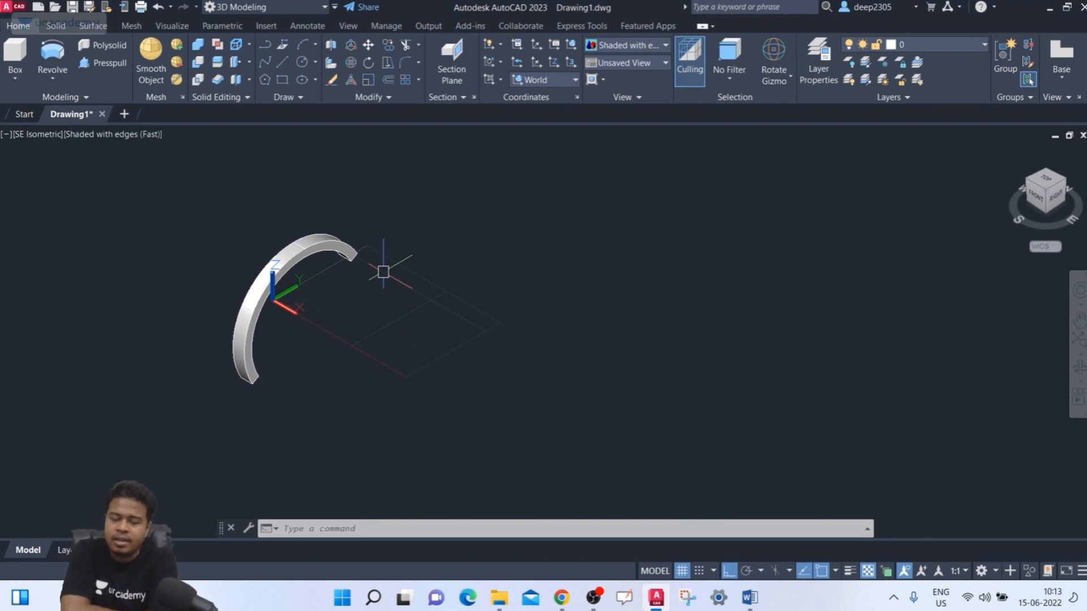
Delete the half-ring solid from the drawing
click(330, 255)
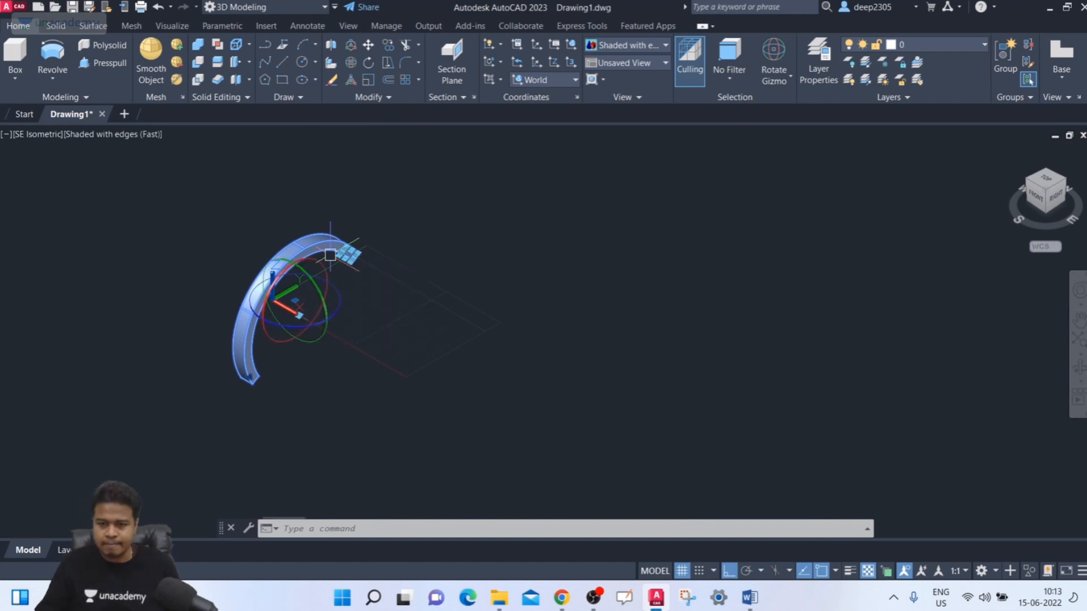
key(Delete)
key(Escape)
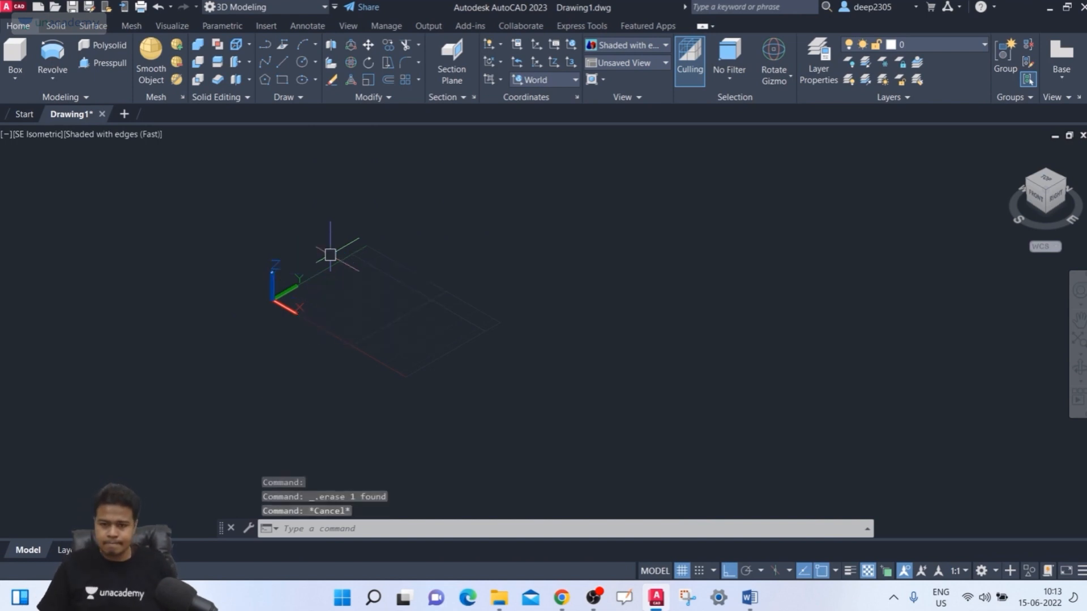
Draw a new small rectangle on the XY plane, away from both the X and Y axes
mouse_move(339, 250)
middle_down()
mouse_move(342, 272)
mouse_move(290, 298)
middle_up()
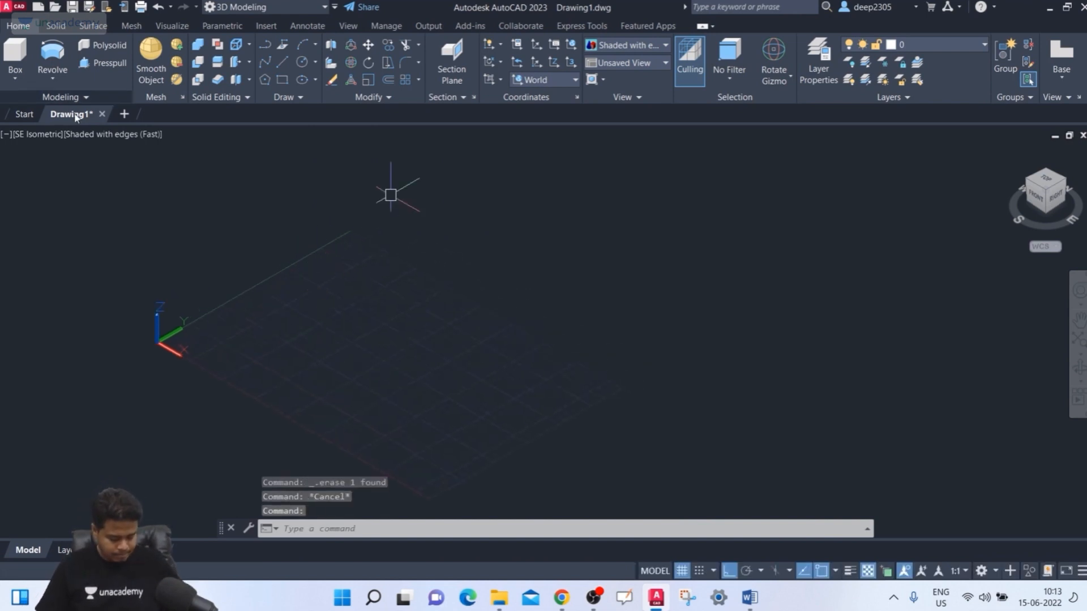
text(rec)
key(Return)
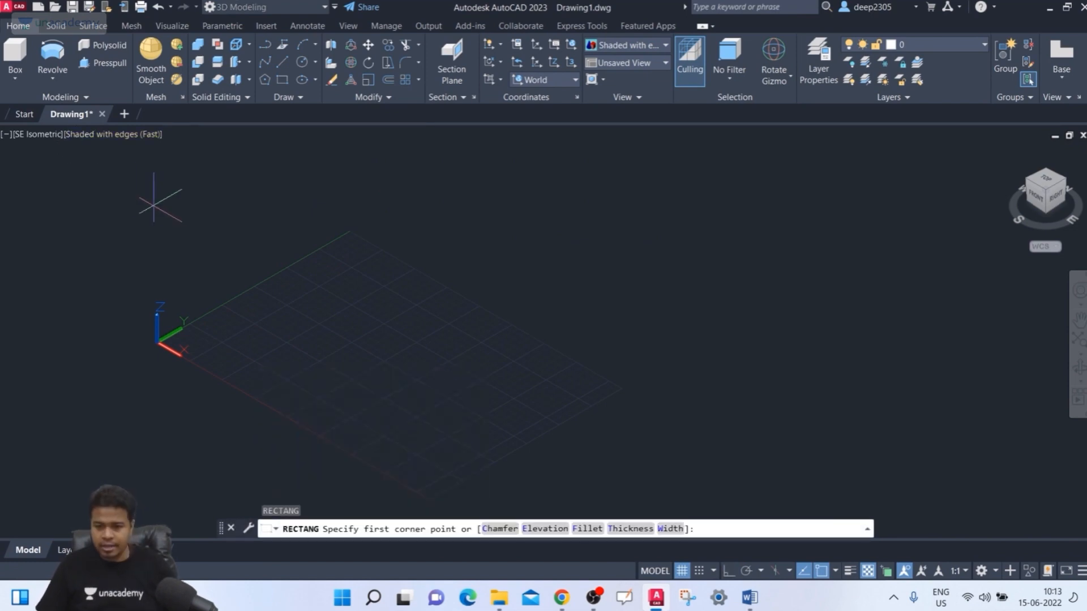
click(408, 346)
click(419, 342)
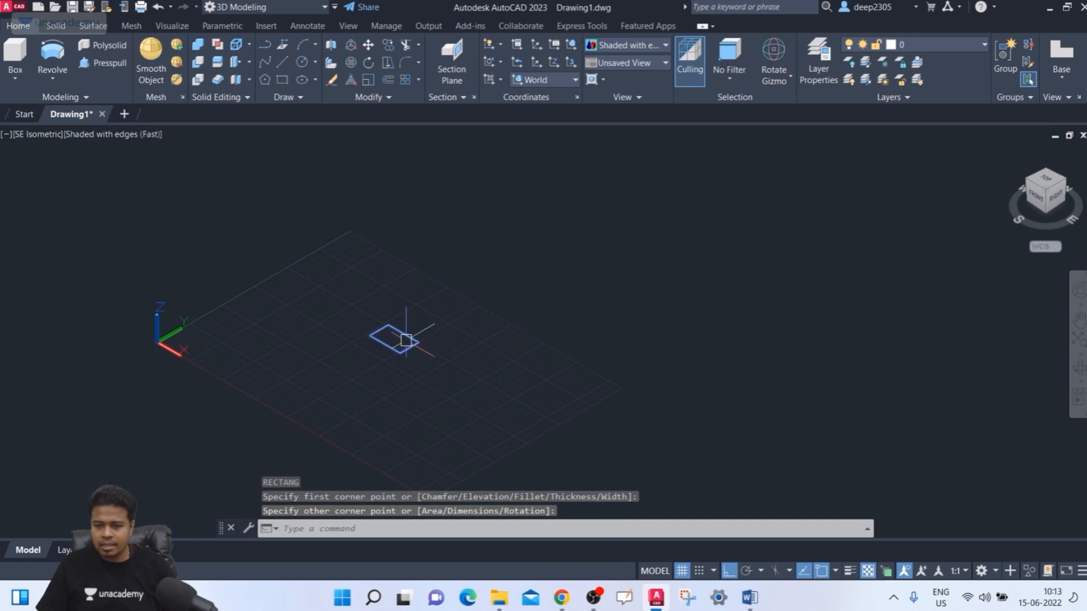
Choose the Rotate Gizmo as the 3D gizmo for the selected rectangle and clear the selection
click(406, 341)
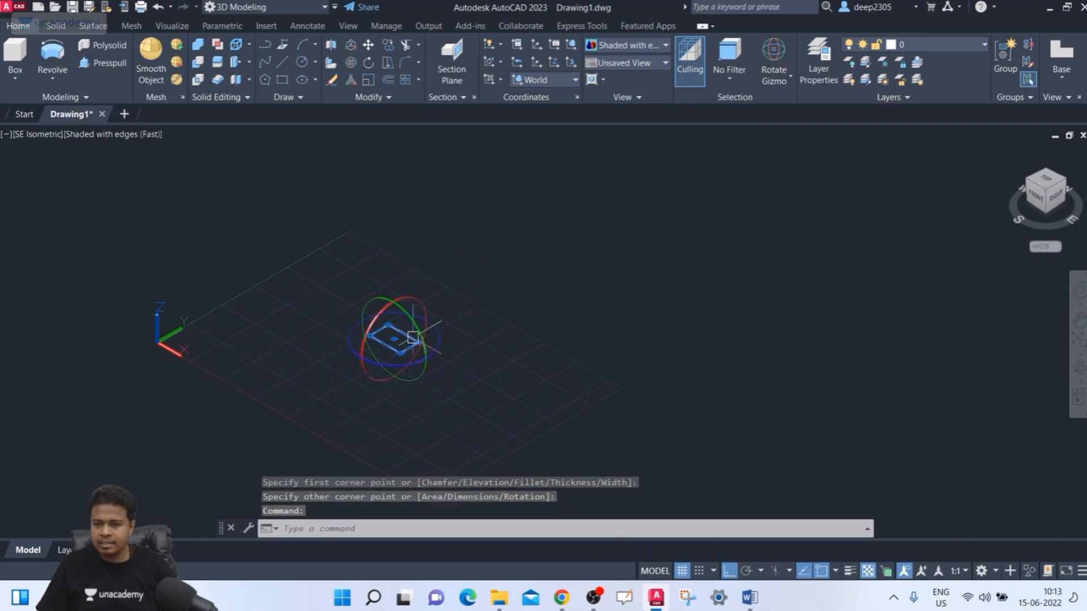
click(785, 74)
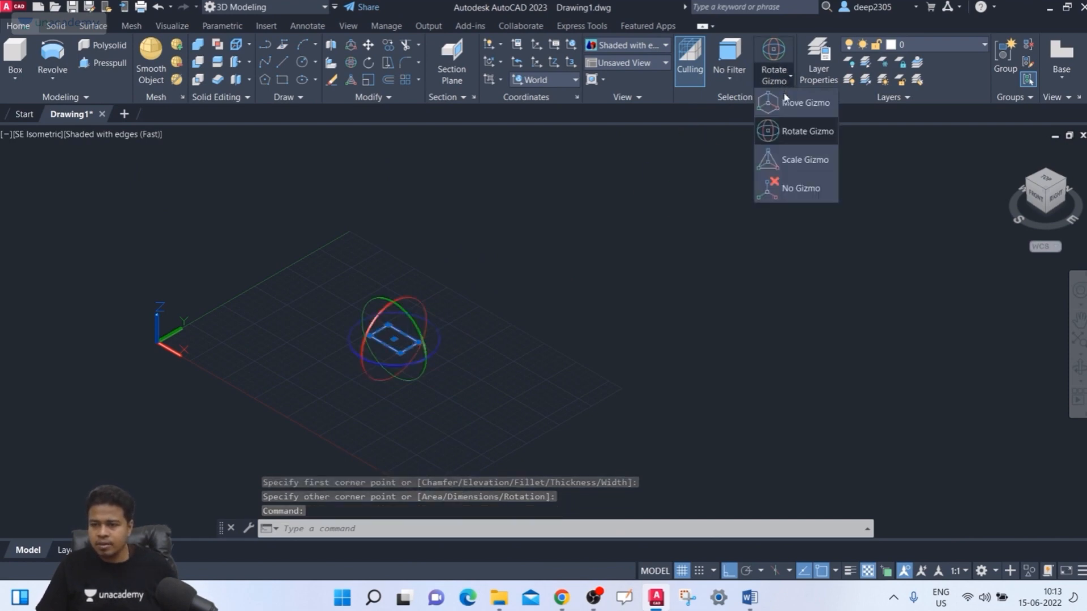
click(792, 135)
key(Escape)
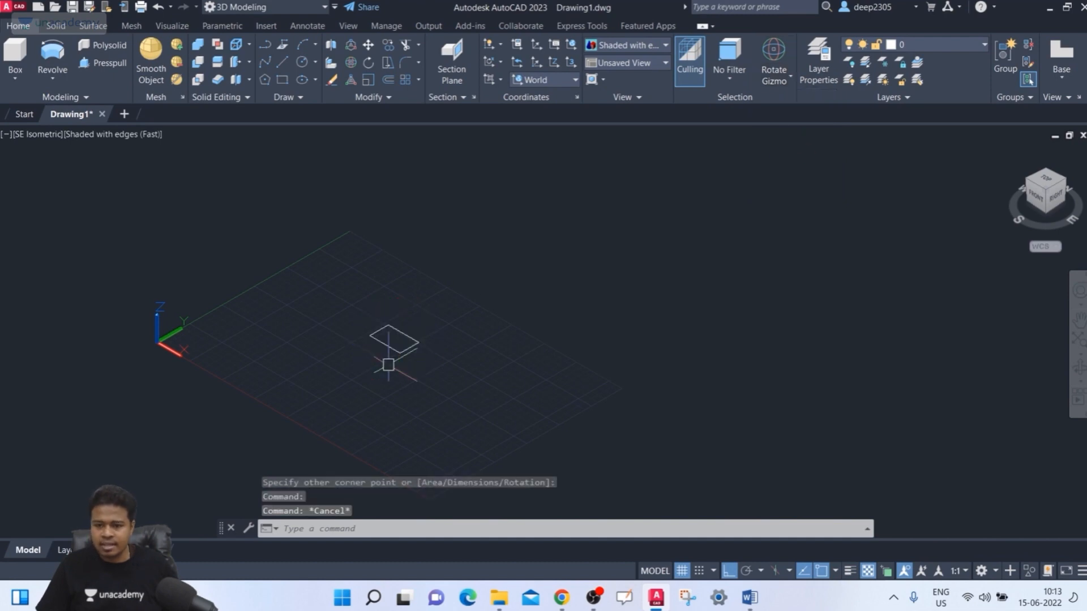
Tilt the rectangle out of the XY plane by rotating it 30 degrees about the gizmo's X axis through its centre
click(401, 350)
scroll(423, 347, up, 3)
scroll(423, 347, down, 2)
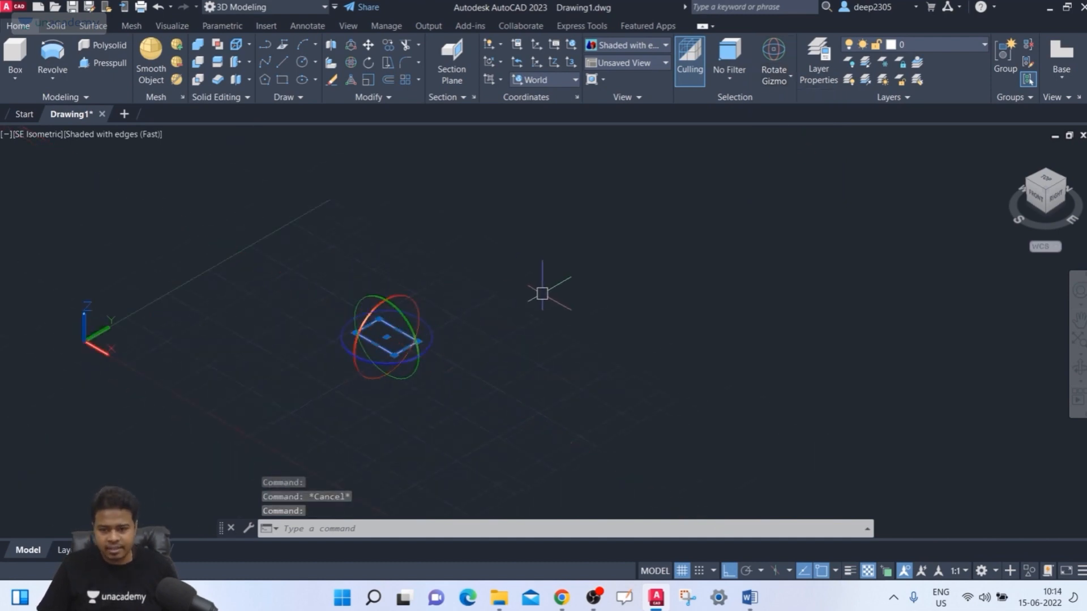
scroll(458, 314, up, 2)
scroll(458, 314, down, 2)
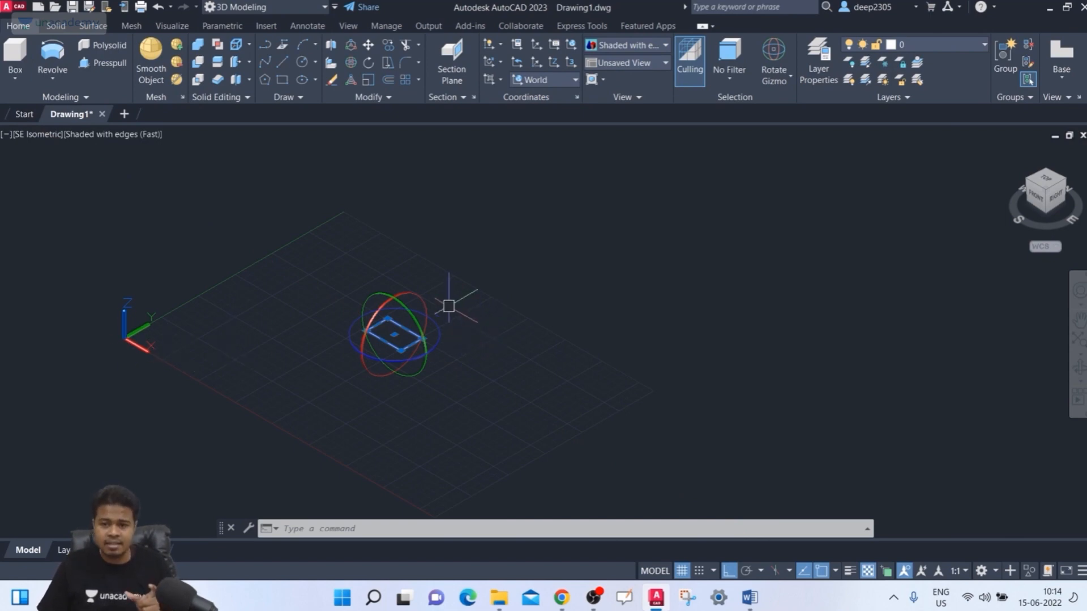
click(429, 310)
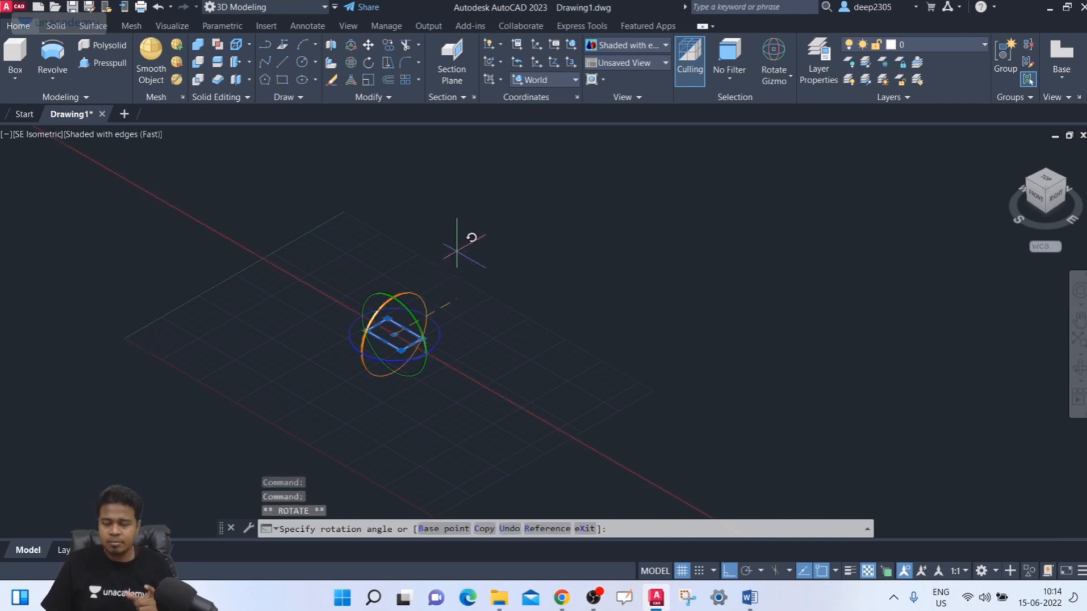
text(30)
key(Return)
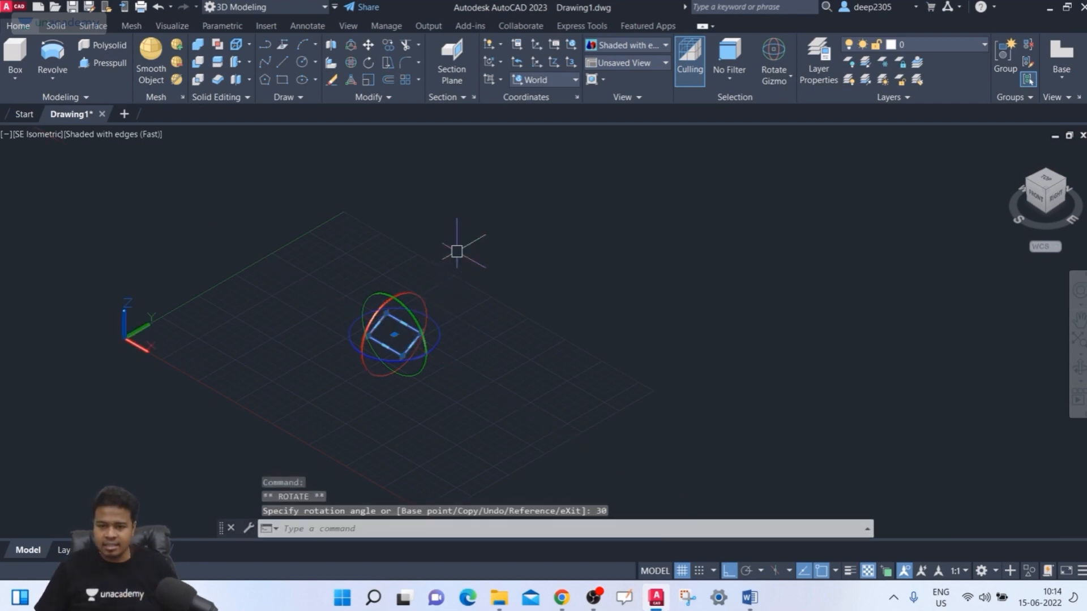
key(Escape)
shift+middle_drag(421, 403, 471, 367)
key(Escape)
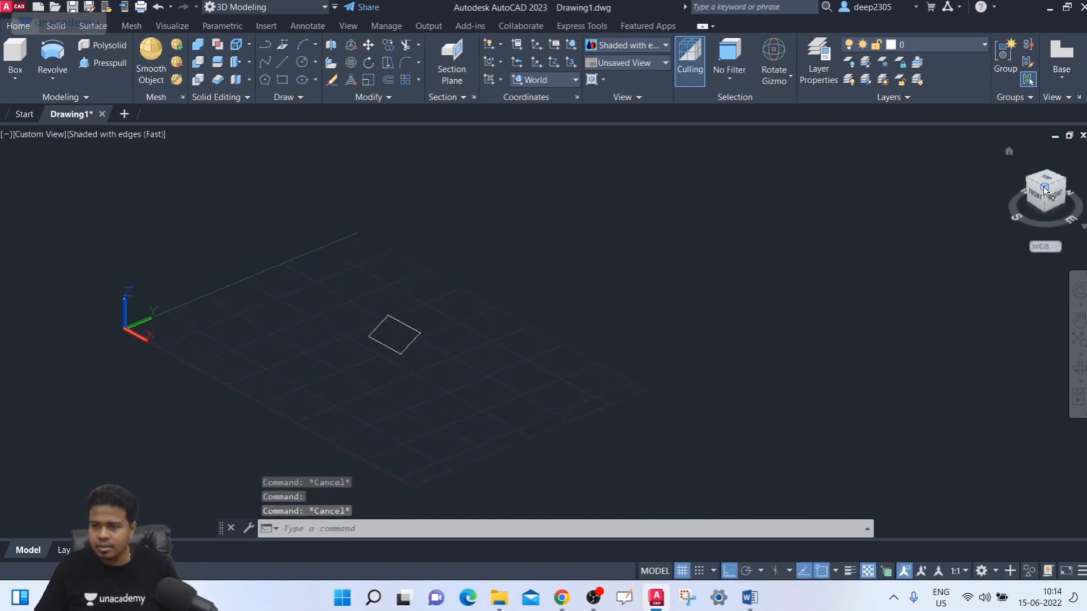
click(1045, 191)
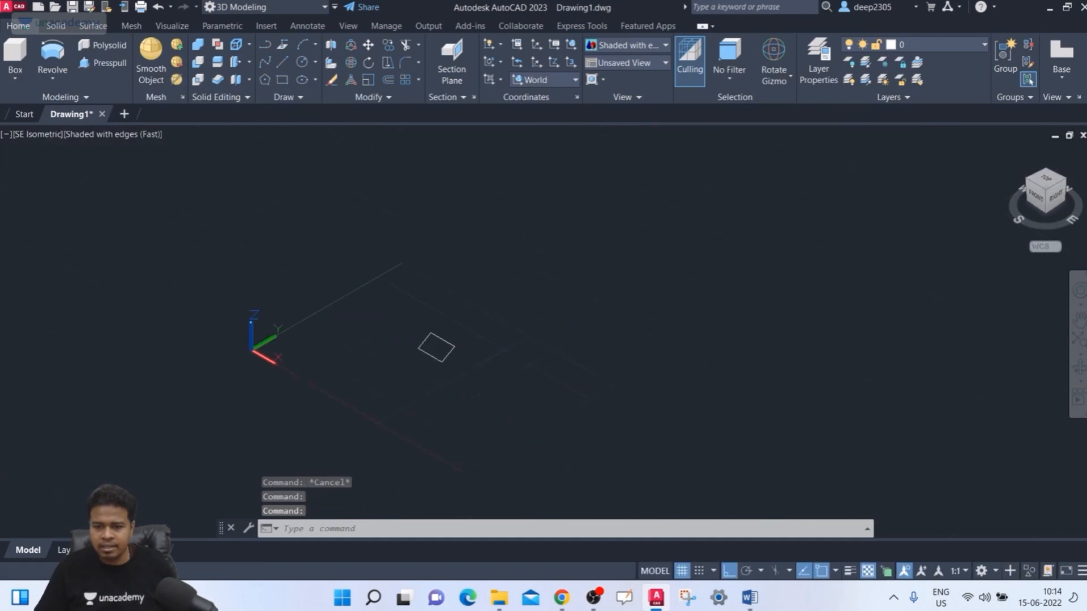
text(line)
key(Return)
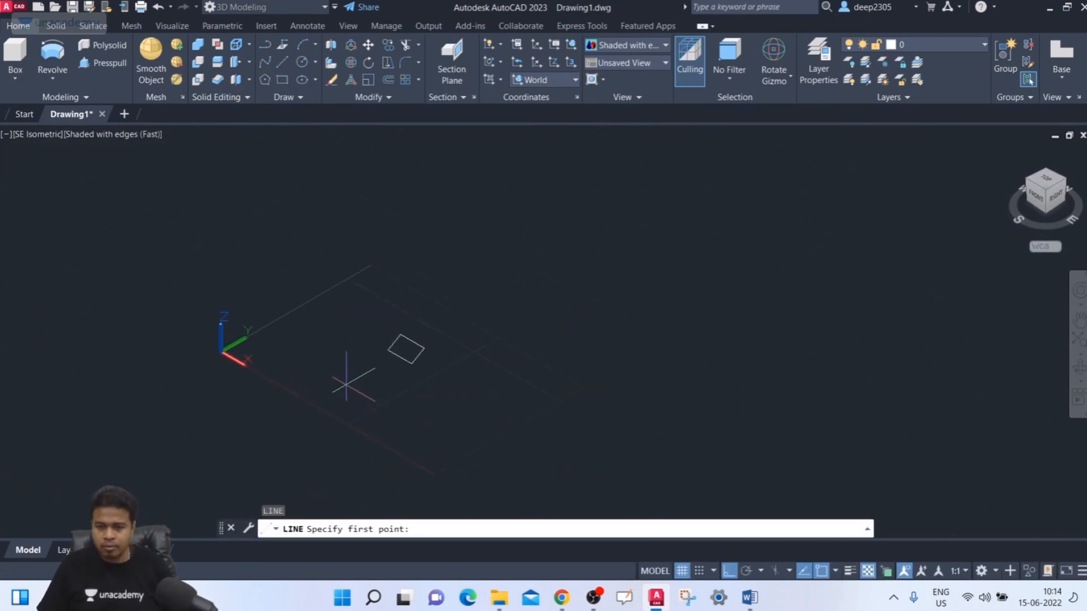
key(Escape)
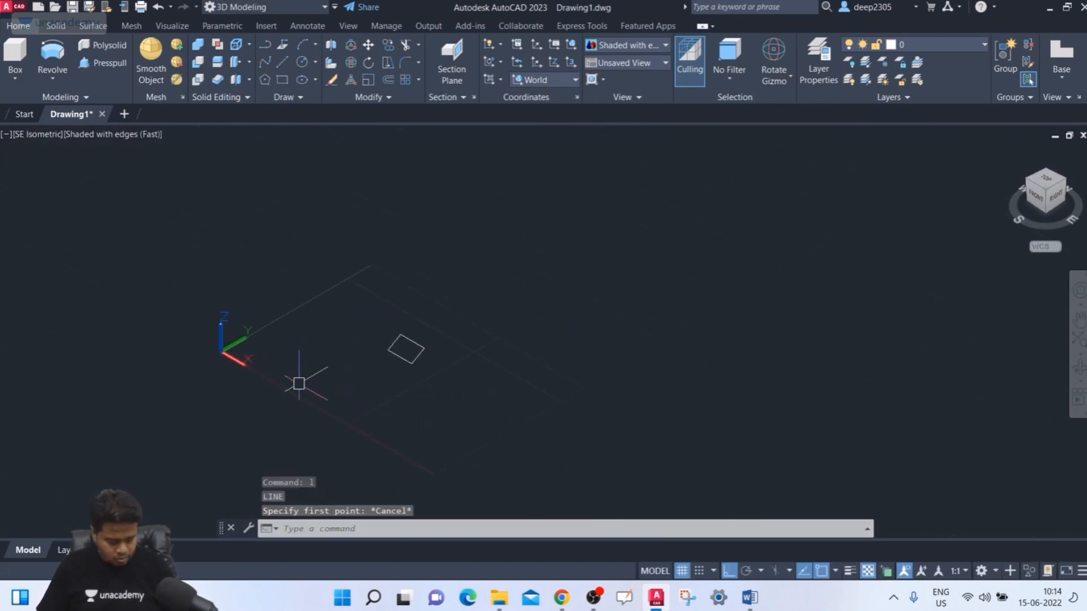
Revolve the tilted rectangle as a solid around the Y axis with a revolution angle of 300 degrees
text(rev)
key(Return)
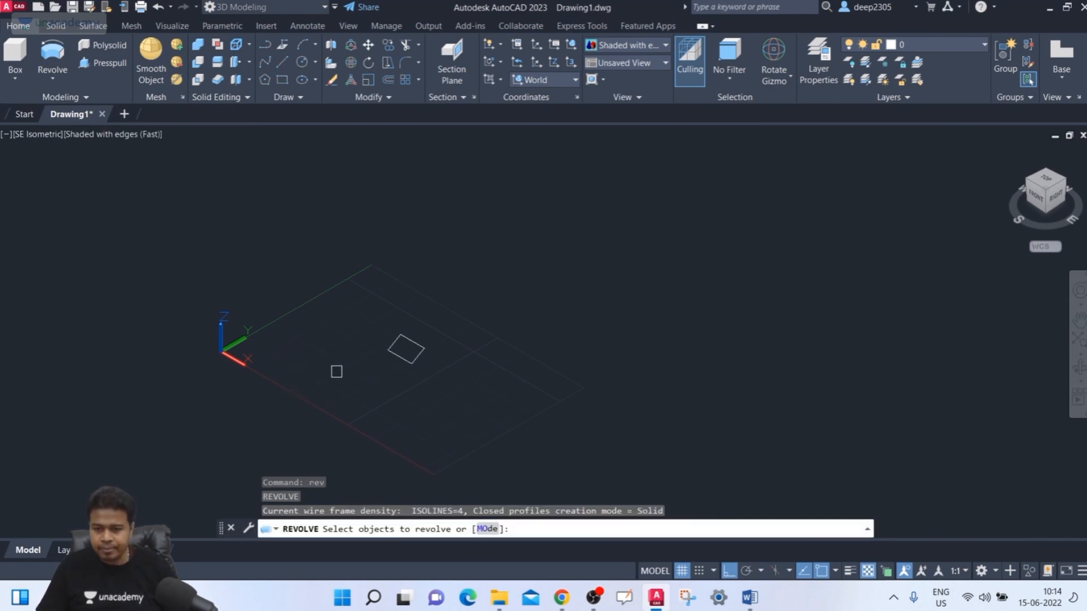
click(395, 357)
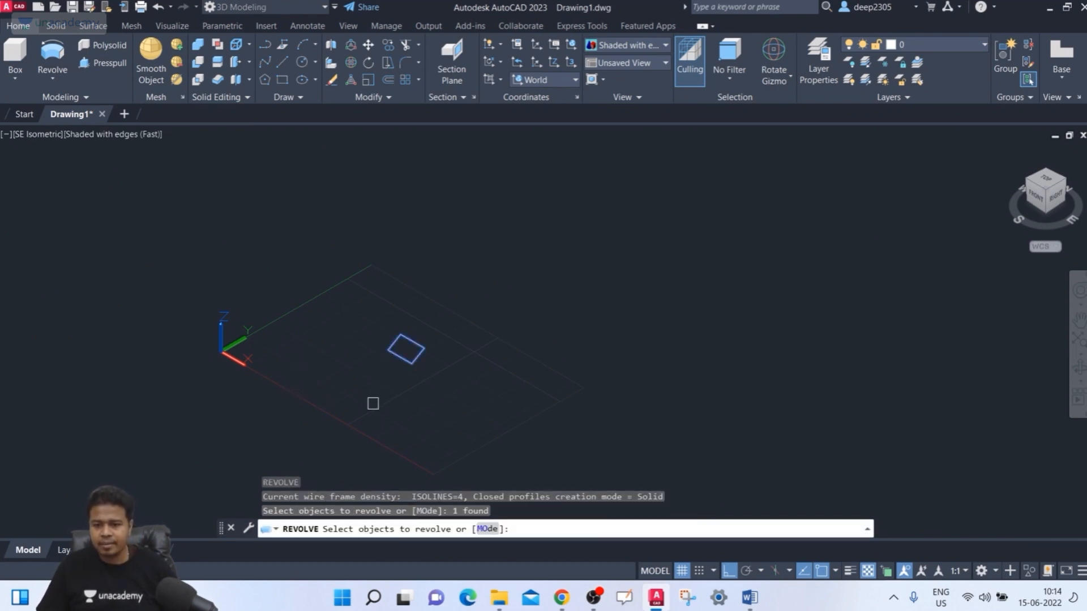
key(Return)
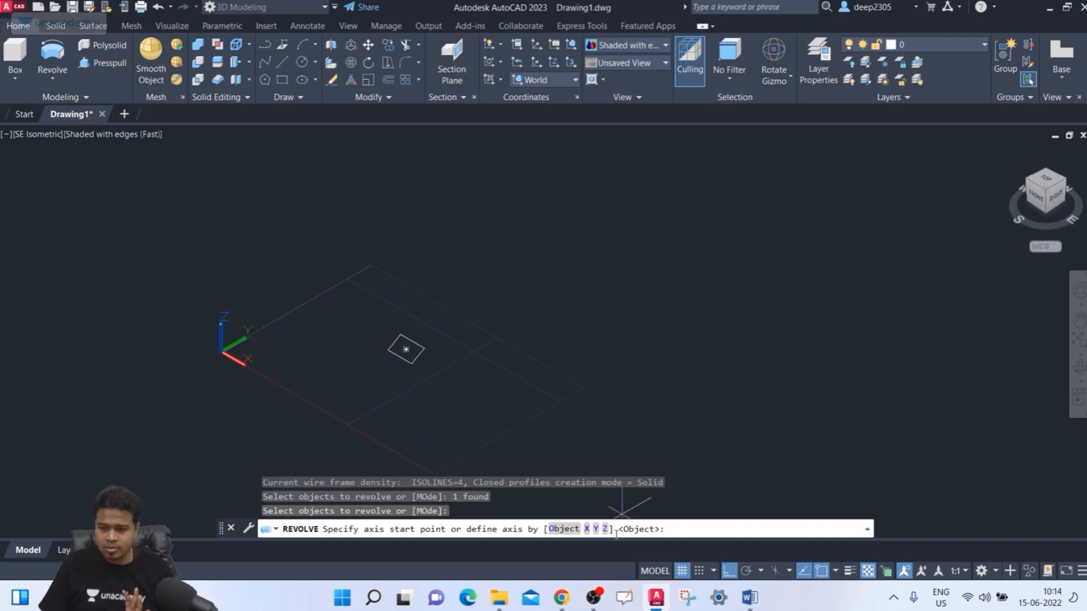
click(596, 530)
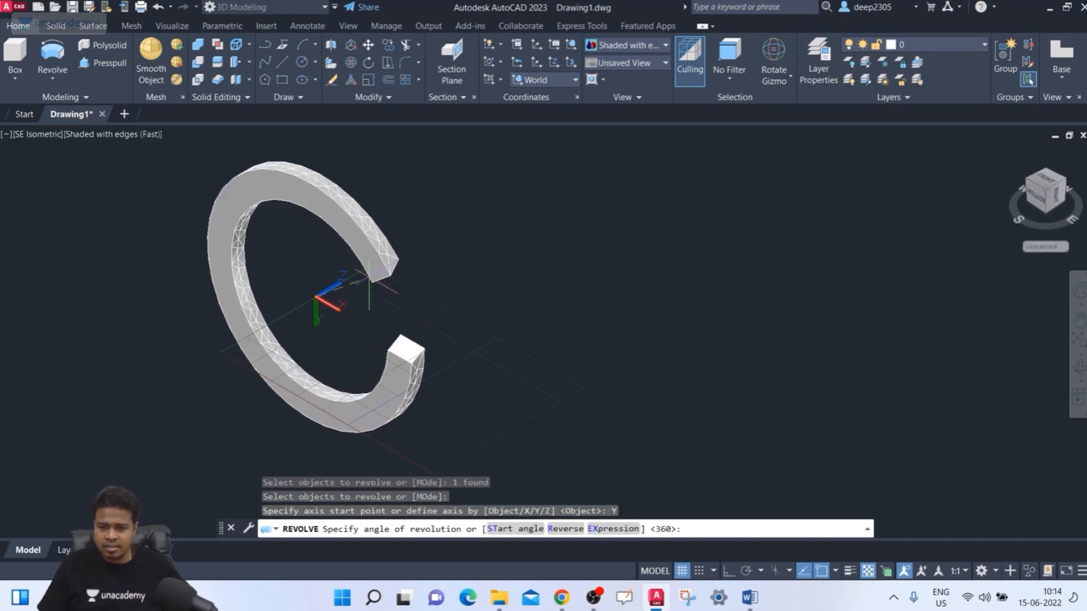
shift+middle_drag(340, 272, 357, 210)
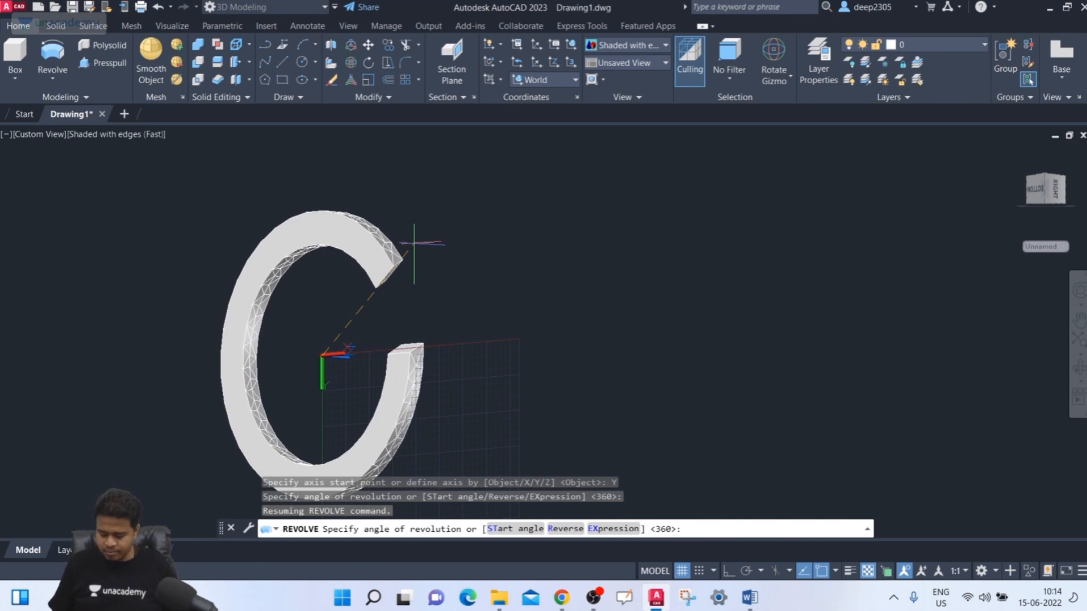
key(Return)
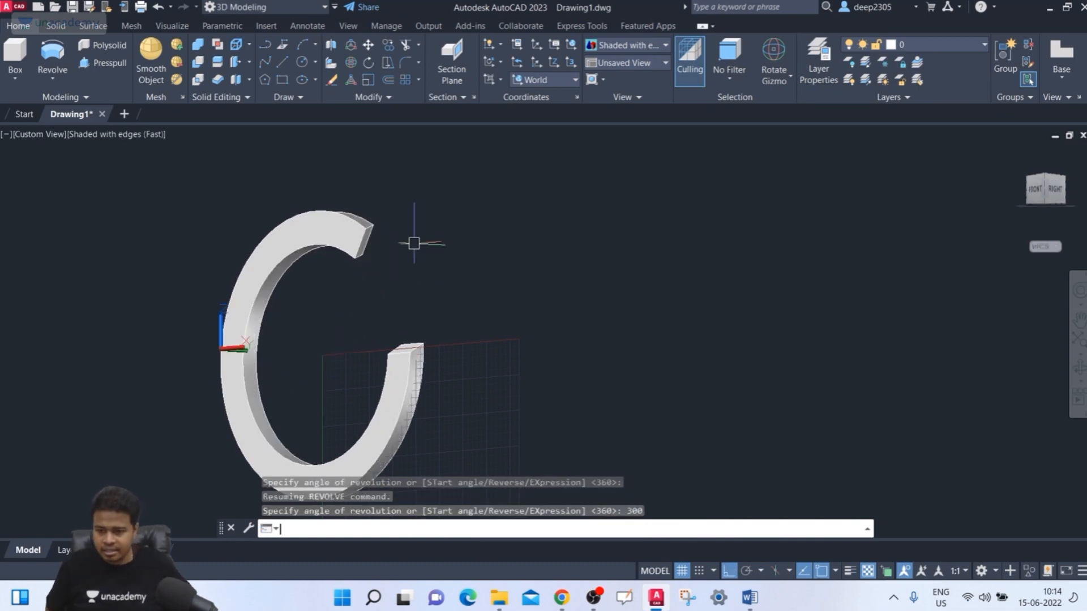
Examine the open ring solid from the front and from oblique angles, including its slanted profile and end faces
shift+middle_drag(521, 261, 683, 333)
scroll(574, 321, up, 3)
scroll(563, 326, down, 4)
scroll(376, 372, down, 6)
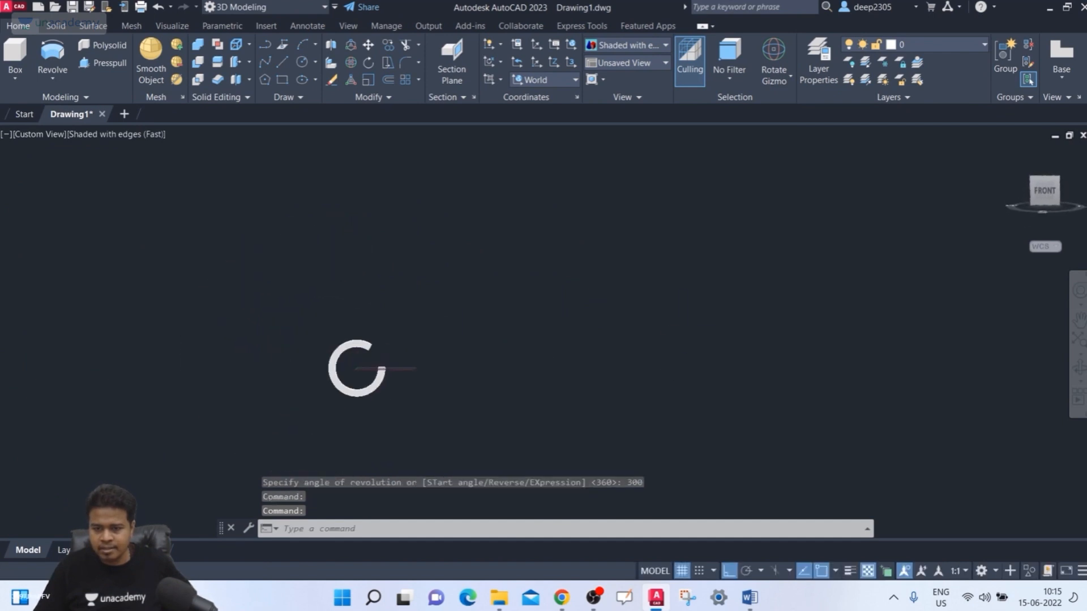
scroll(445, 376, up, 6)
scroll(133, 336, up, 5)
middle_drag(299, 411, 454, 413)
shift+middle_drag(464, 375, 375, 383)
scroll(503, 382, down, 7)
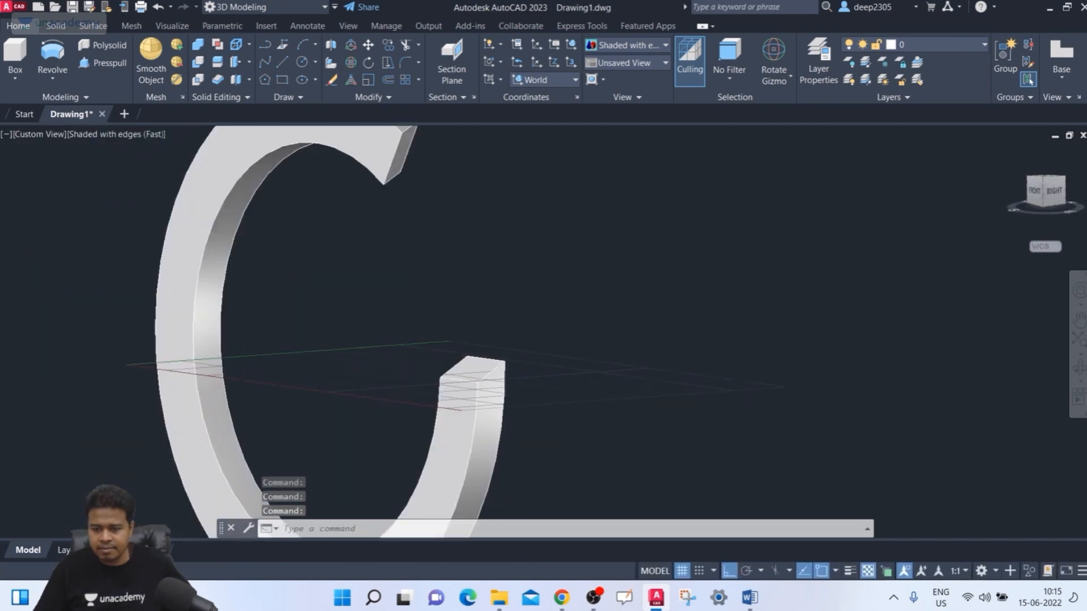
shift+middle_drag(511, 383, 571, 450)
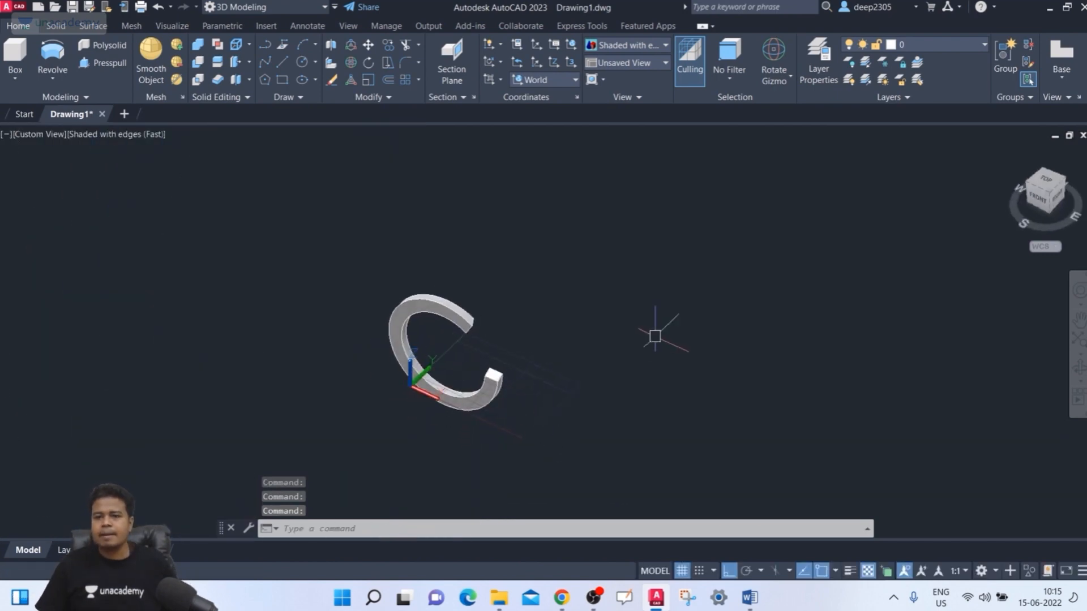
key(Escape)
key(Escape)
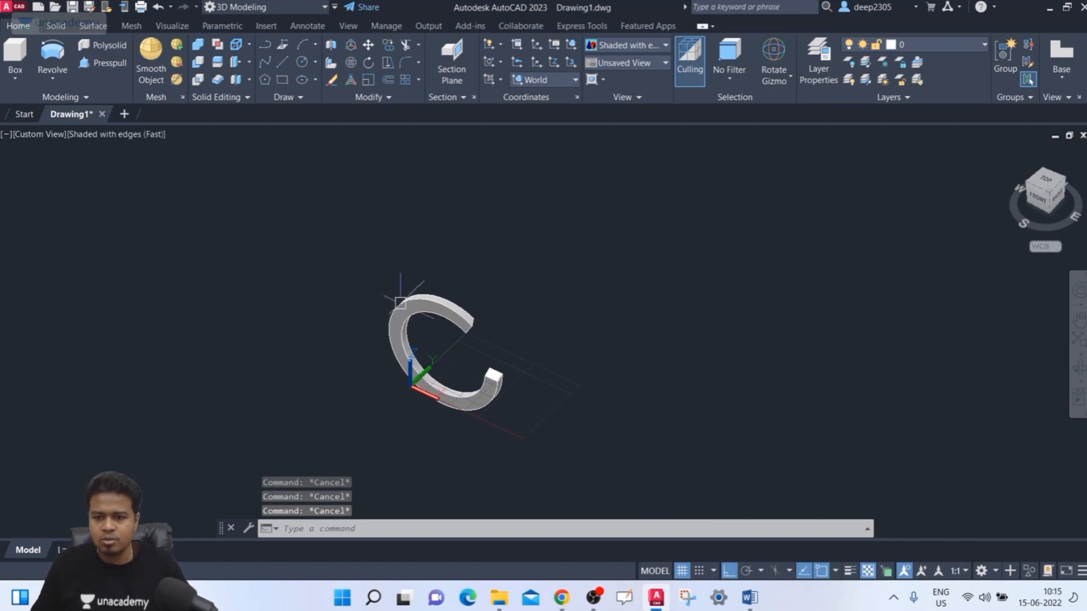